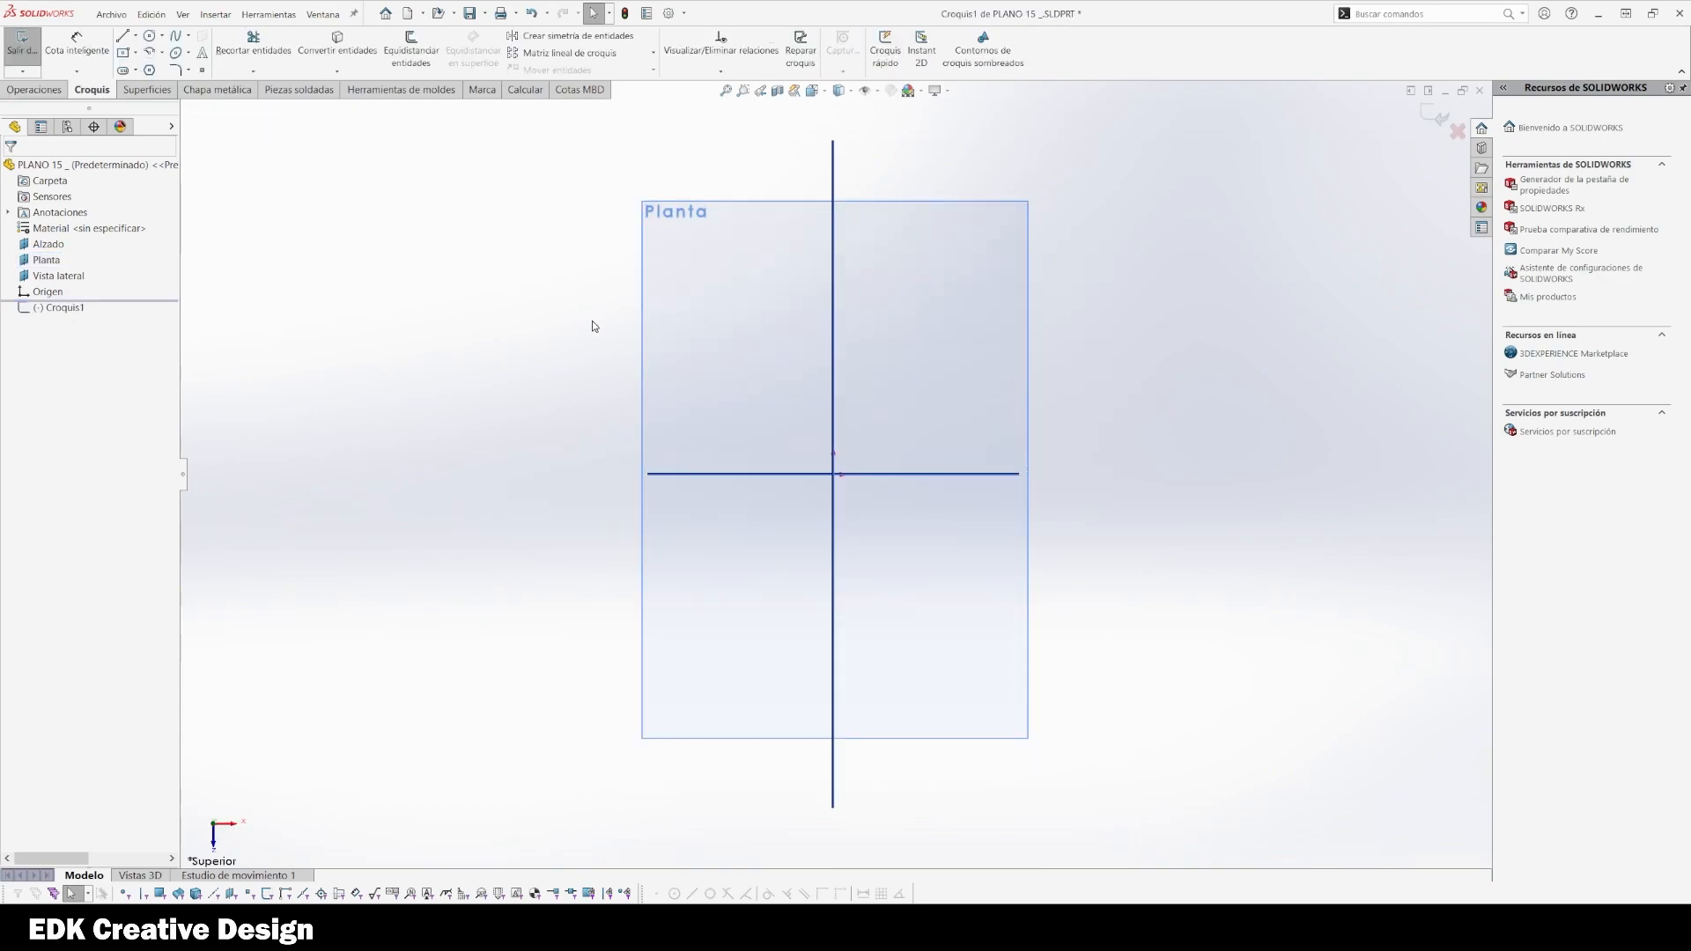
Sketch a circle centred on the origin and set its diameter to 22 mm
right_click_drag(881, 499, 971, 504)
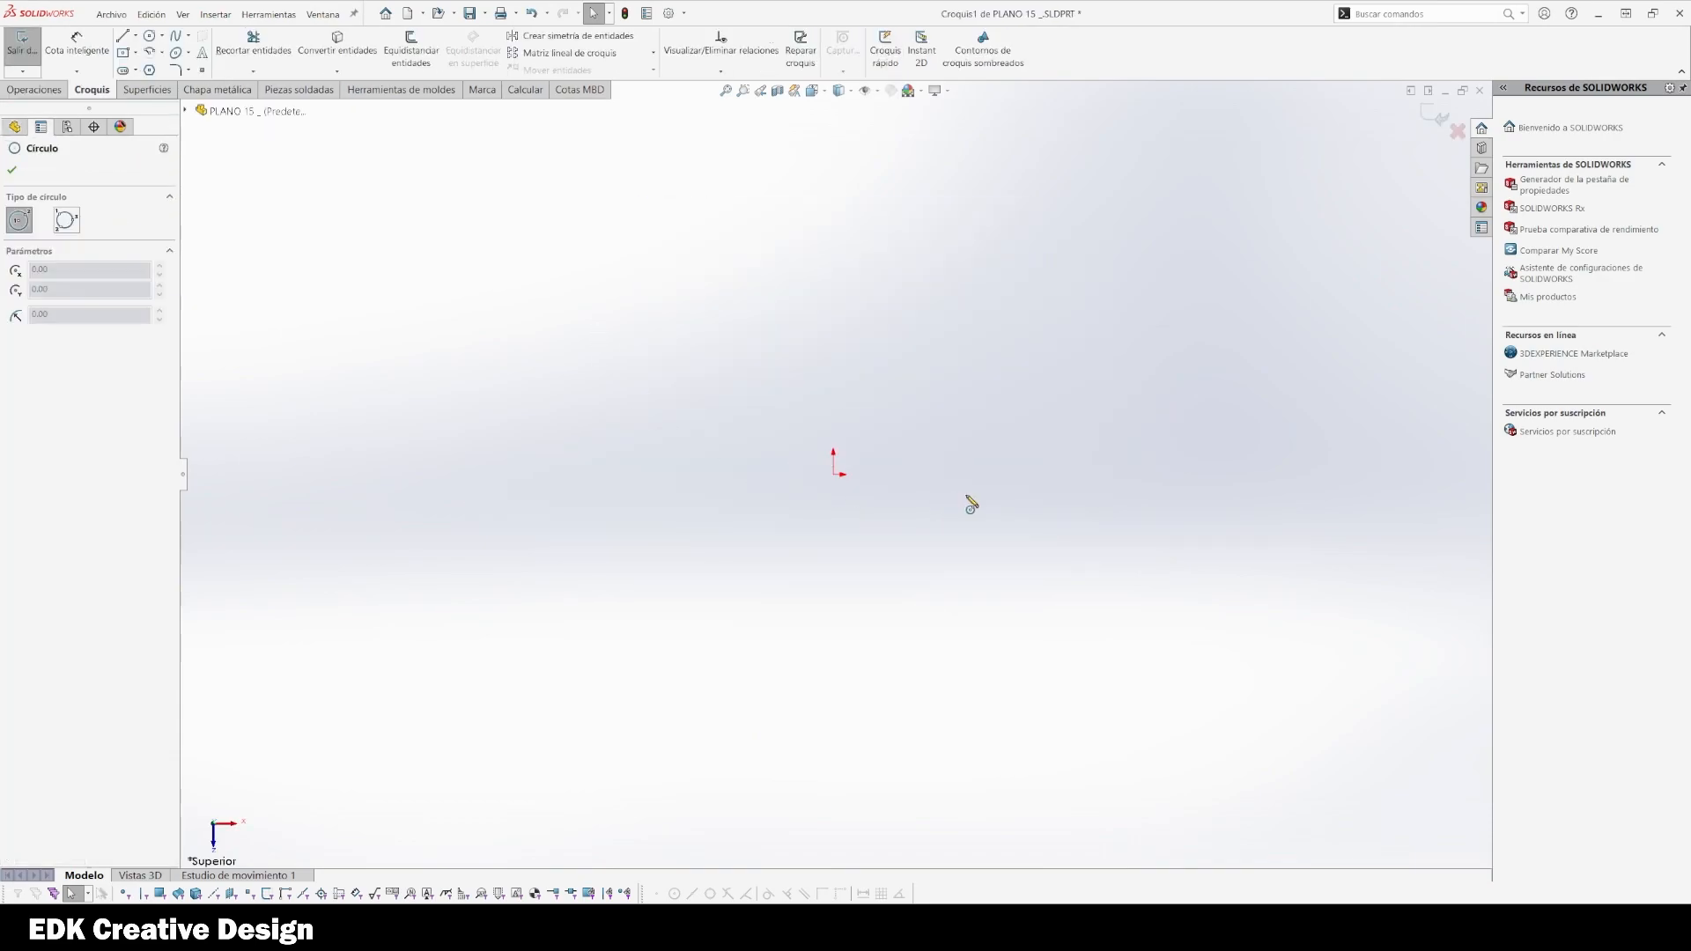
left_click(835, 475)
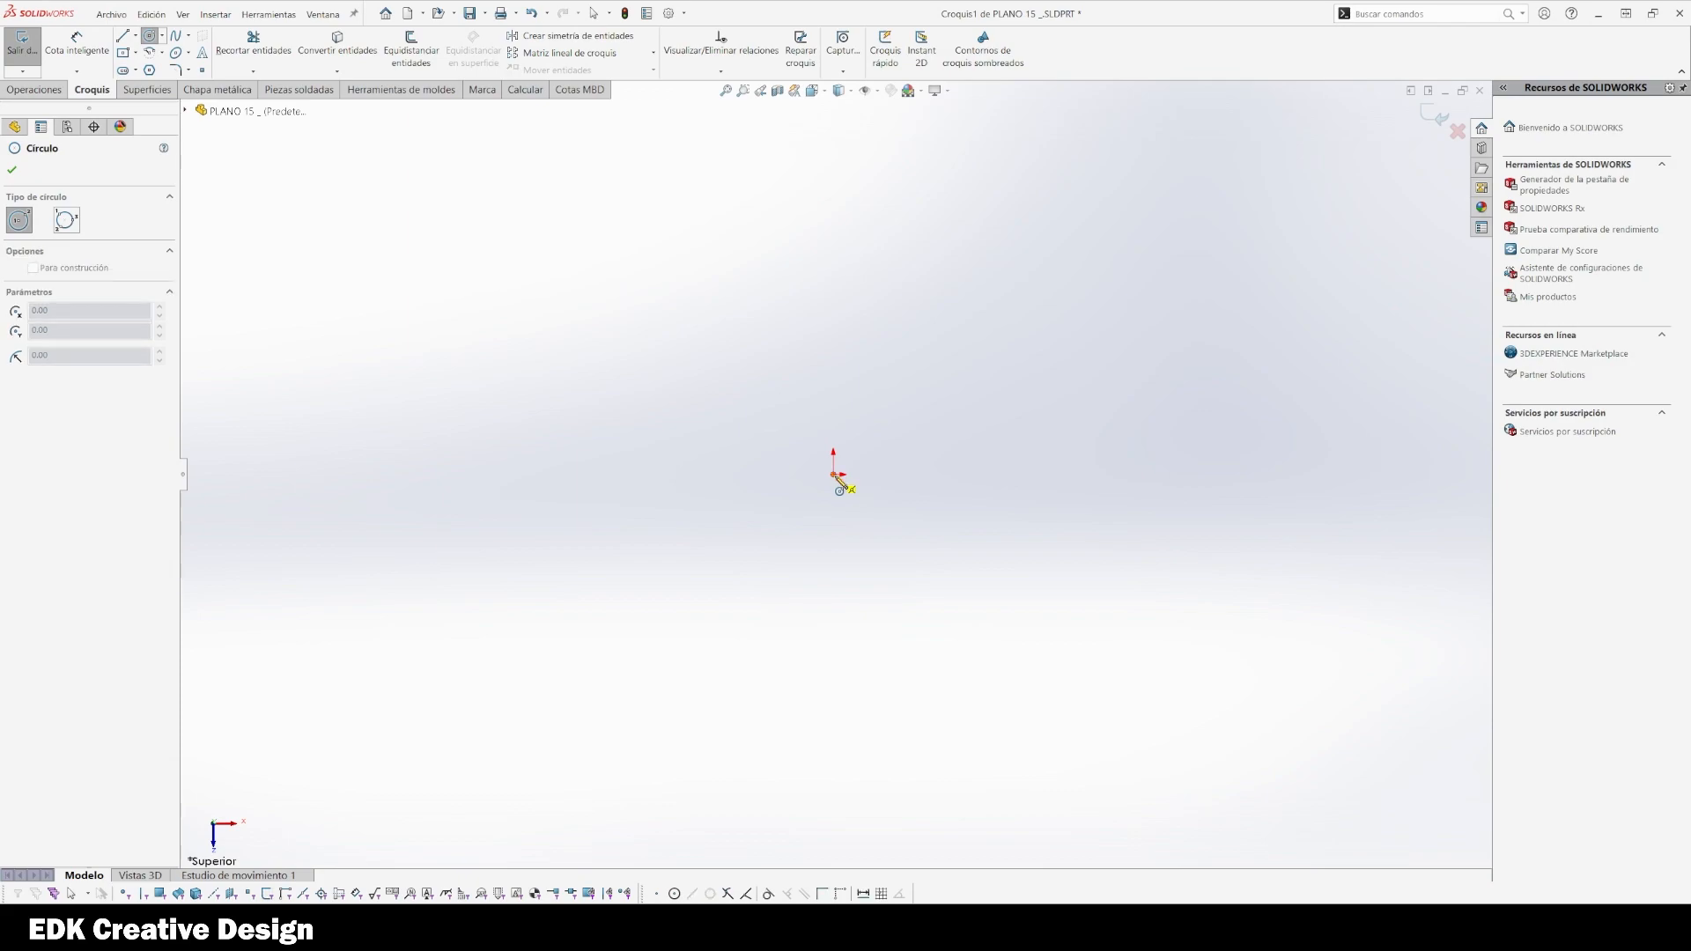
left_click(865, 548)
key("Escape")
right_click_drag(922, 487, 909, 432)
left_click(900, 427)
left_click(939, 384)
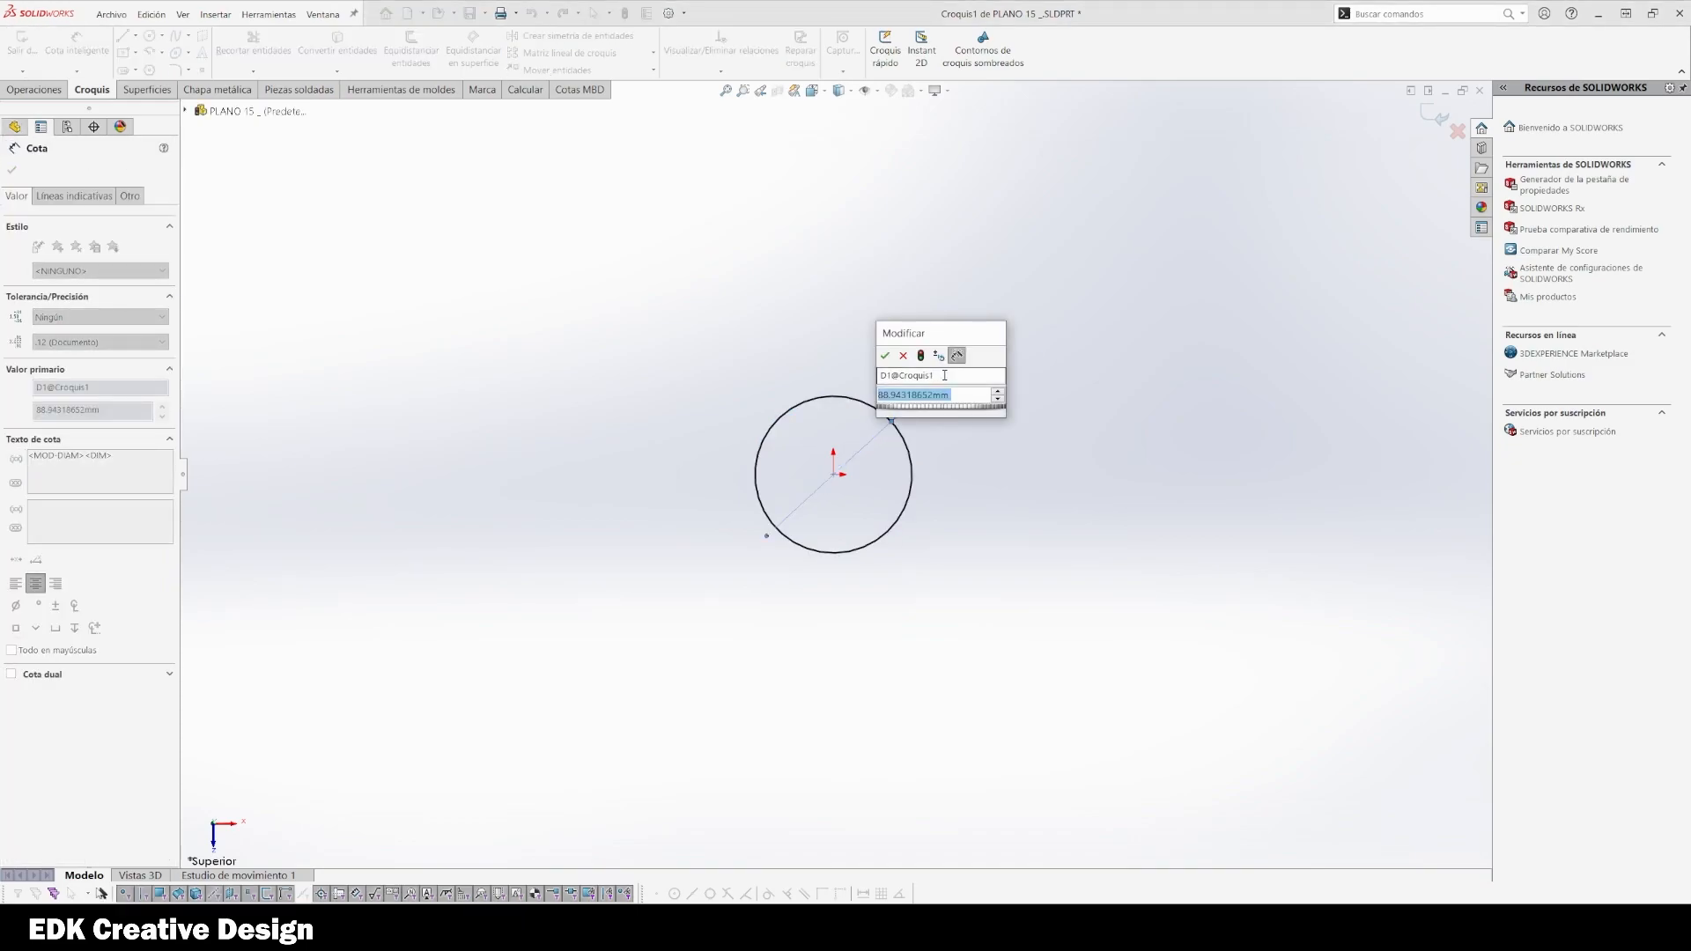
type("22")
key("Return")
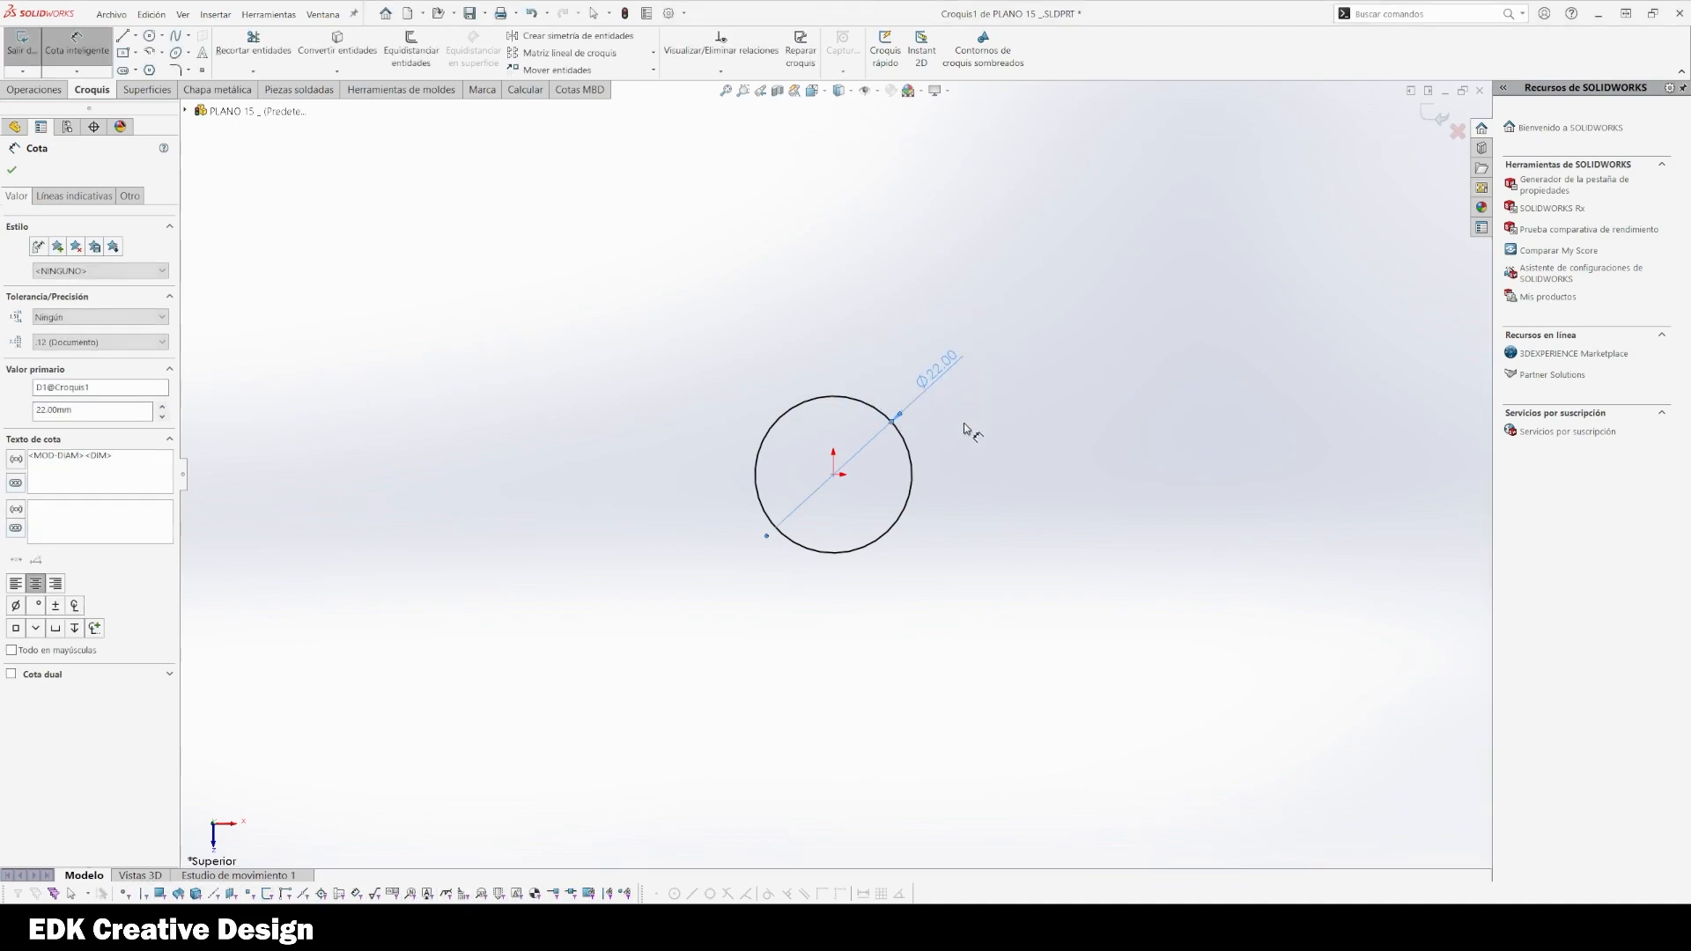
left_click(969, 575)
Sketch a second, larger circle concentric with the first and set its diameter to 30 mm
right_click_drag(872, 674, 869, 595)
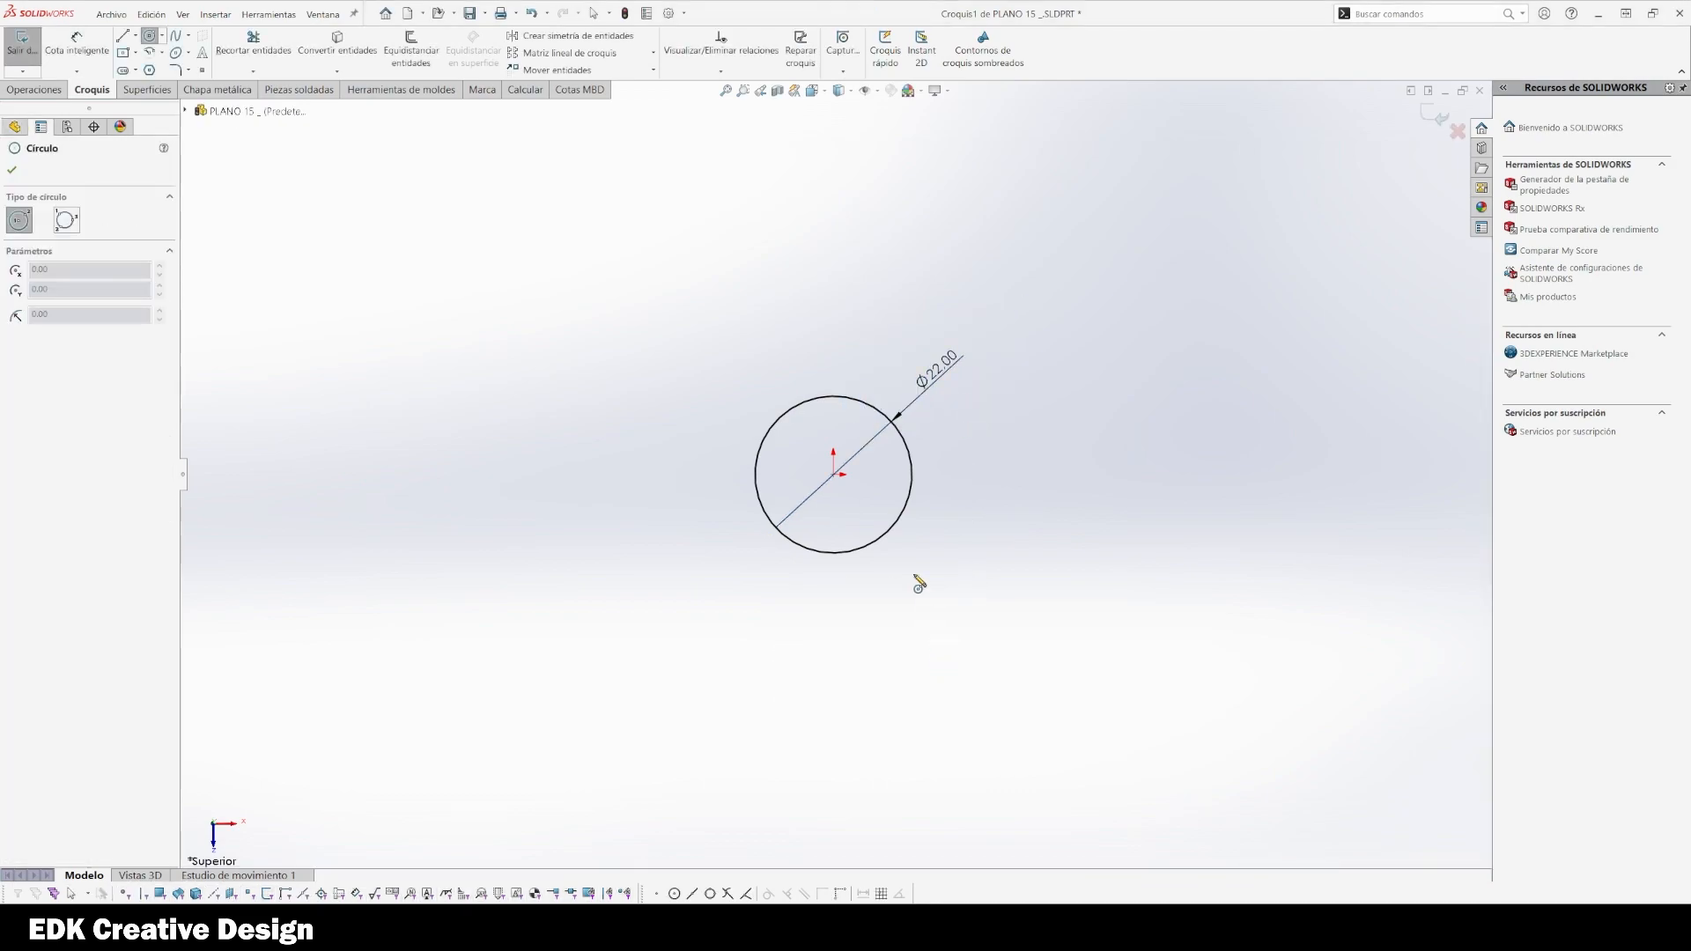
left_click(834, 476)
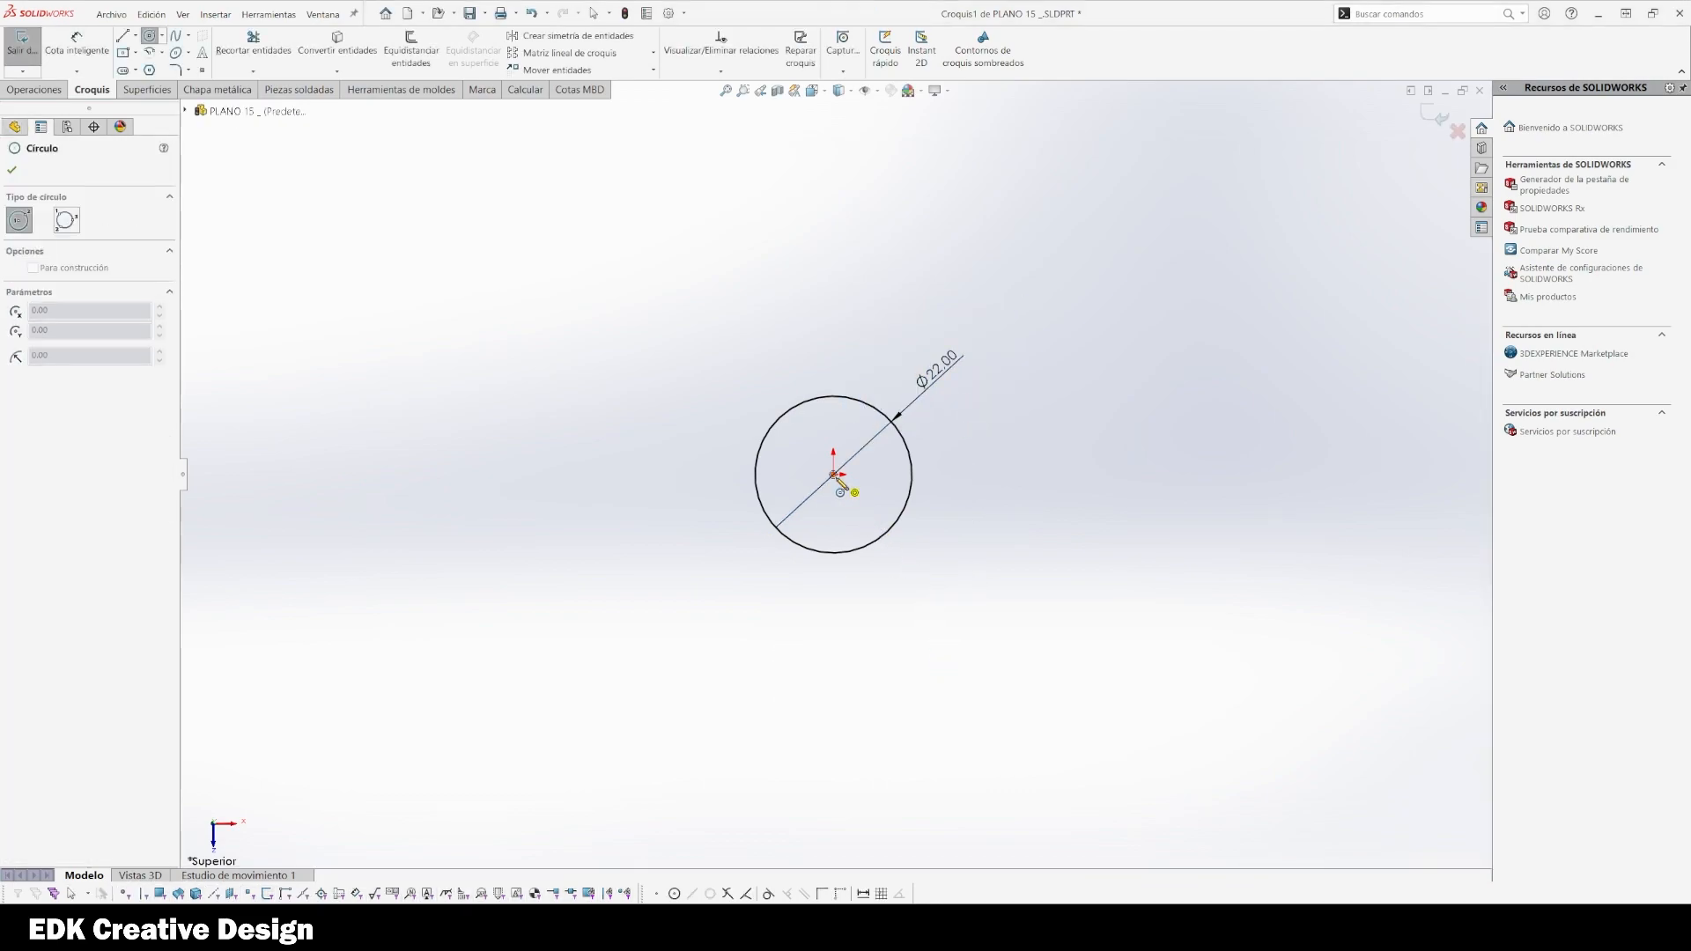
left_click(881, 557)
key("Escape")
right_click_drag(943, 583, 935, 510)
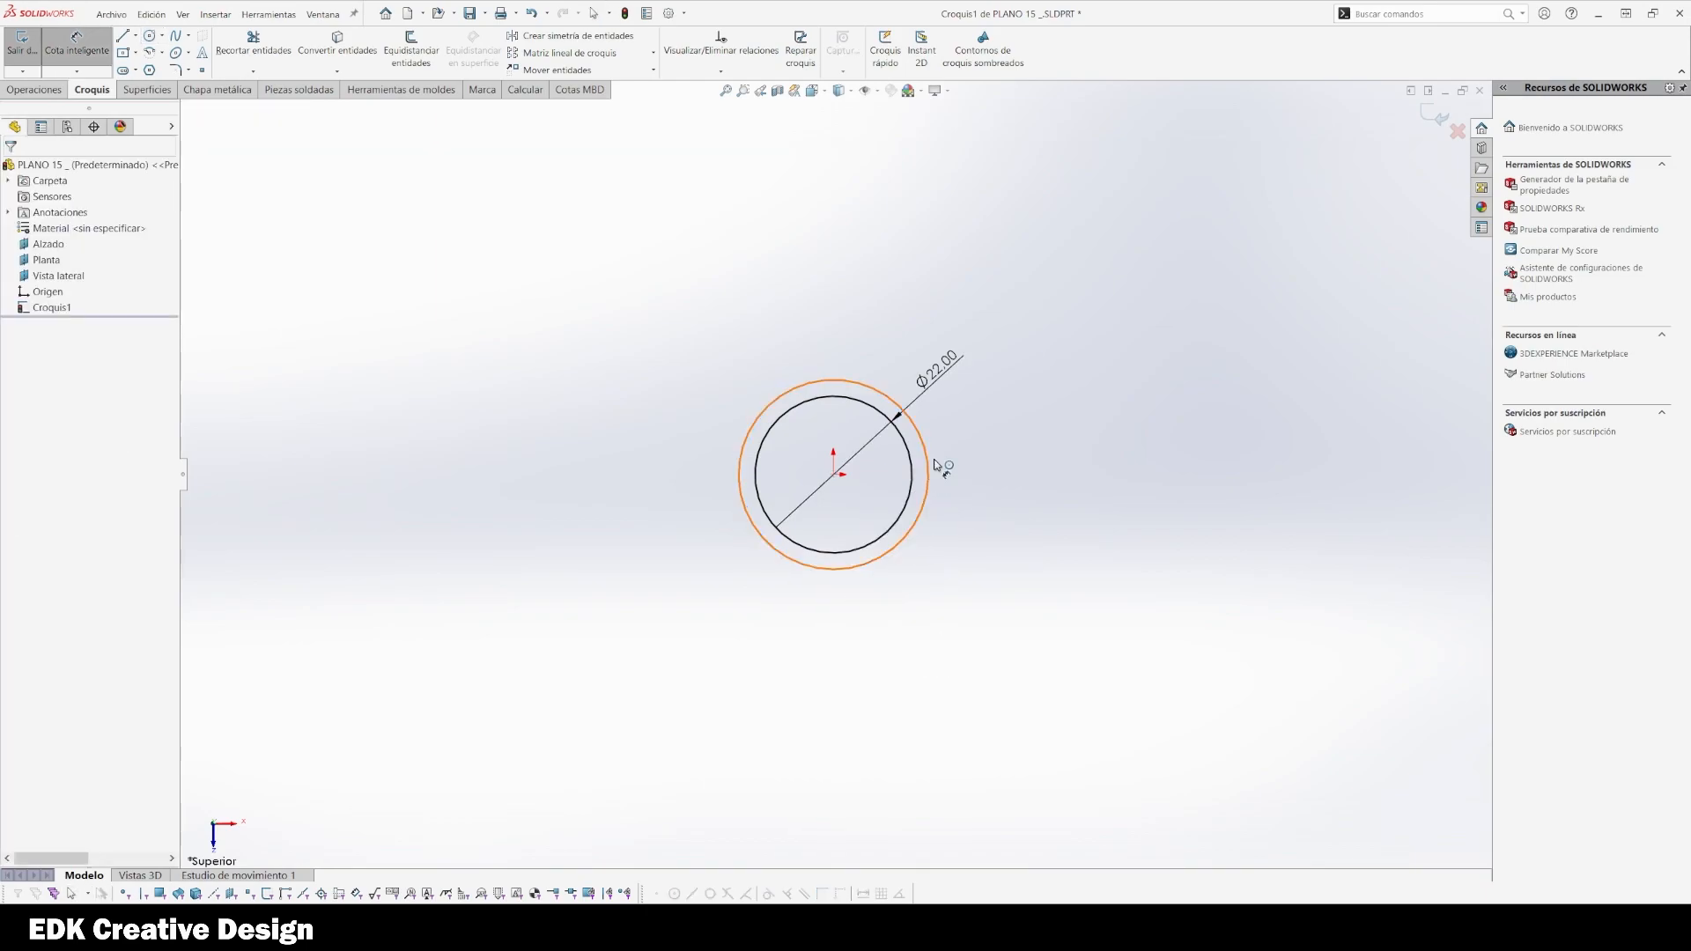
left_click(928, 474)
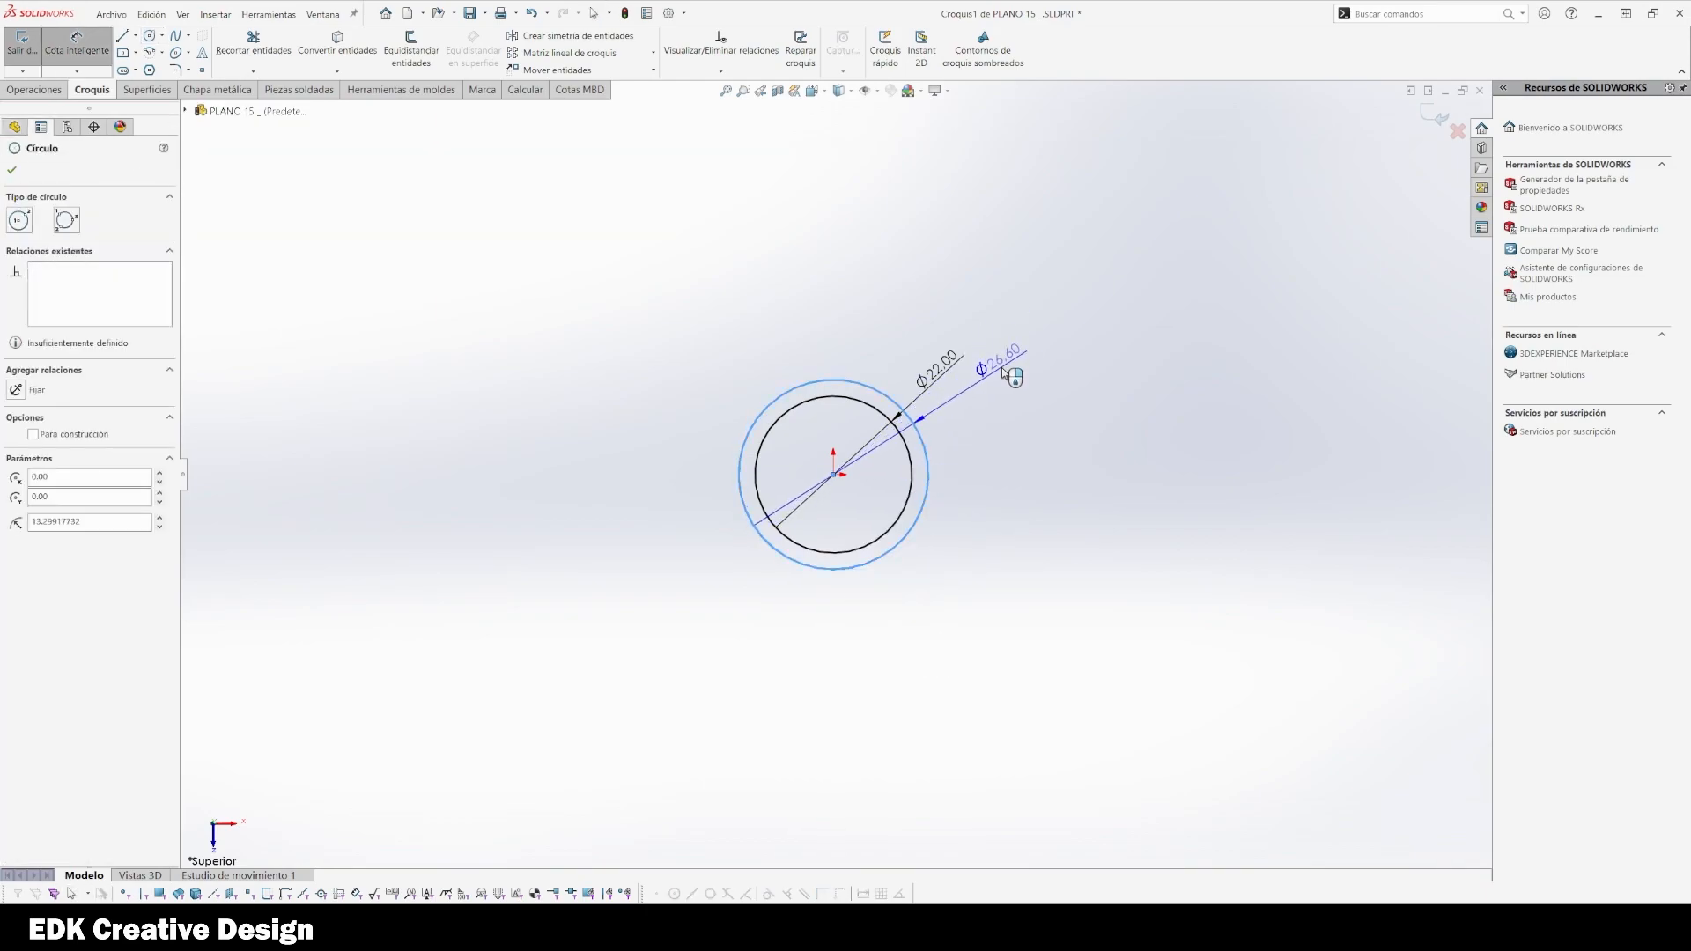
left_click(1004, 373)
type("30")
key("Return")
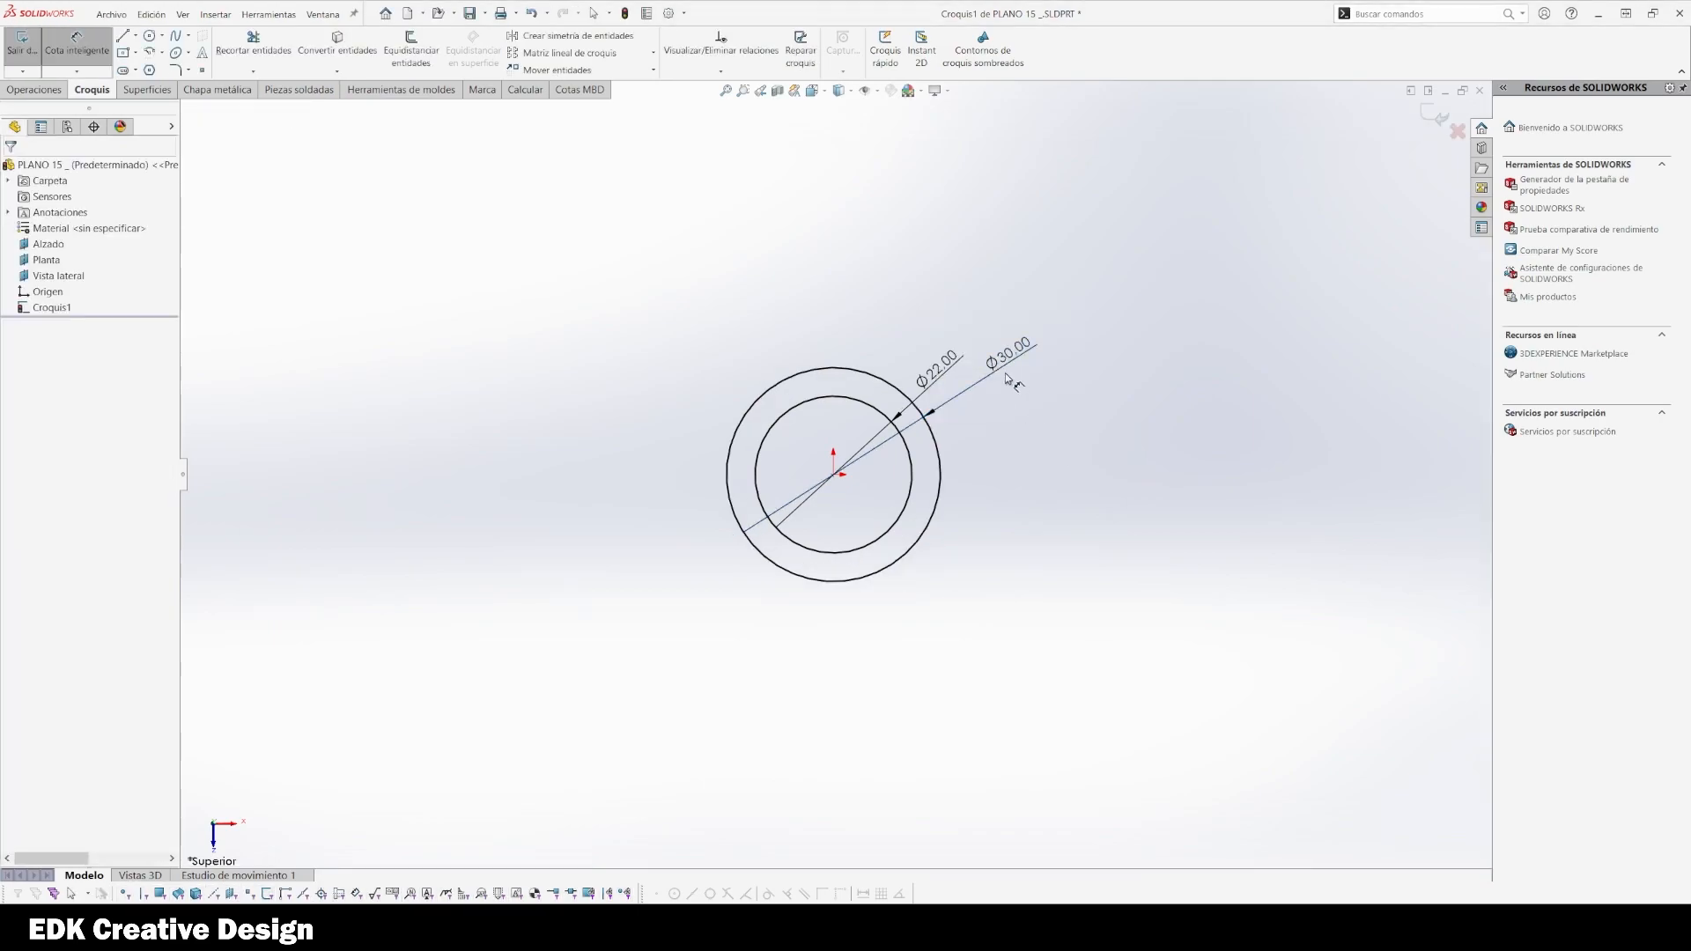
Reposition the two diameter dimensions so they stand clear of each other outside the circles
scroll(1010, 381, "down", 4)
left_click_drag(820, 401, 935, 471)
left_click_drag(972, 370, 884, 431)
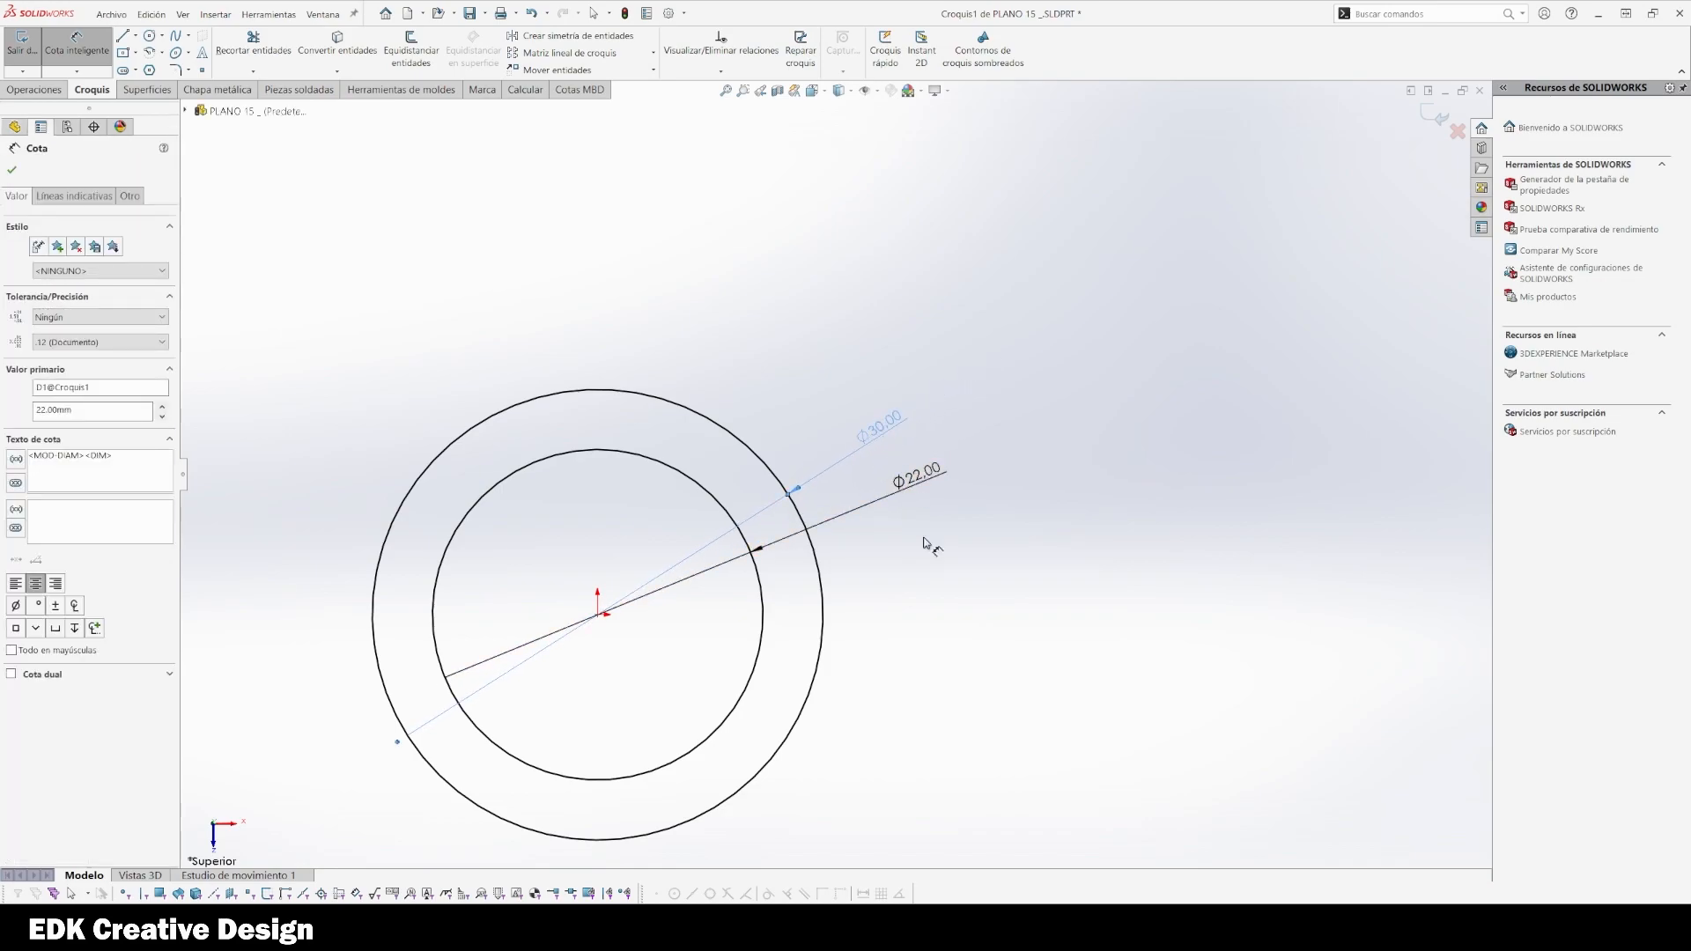
left_click(957, 630)
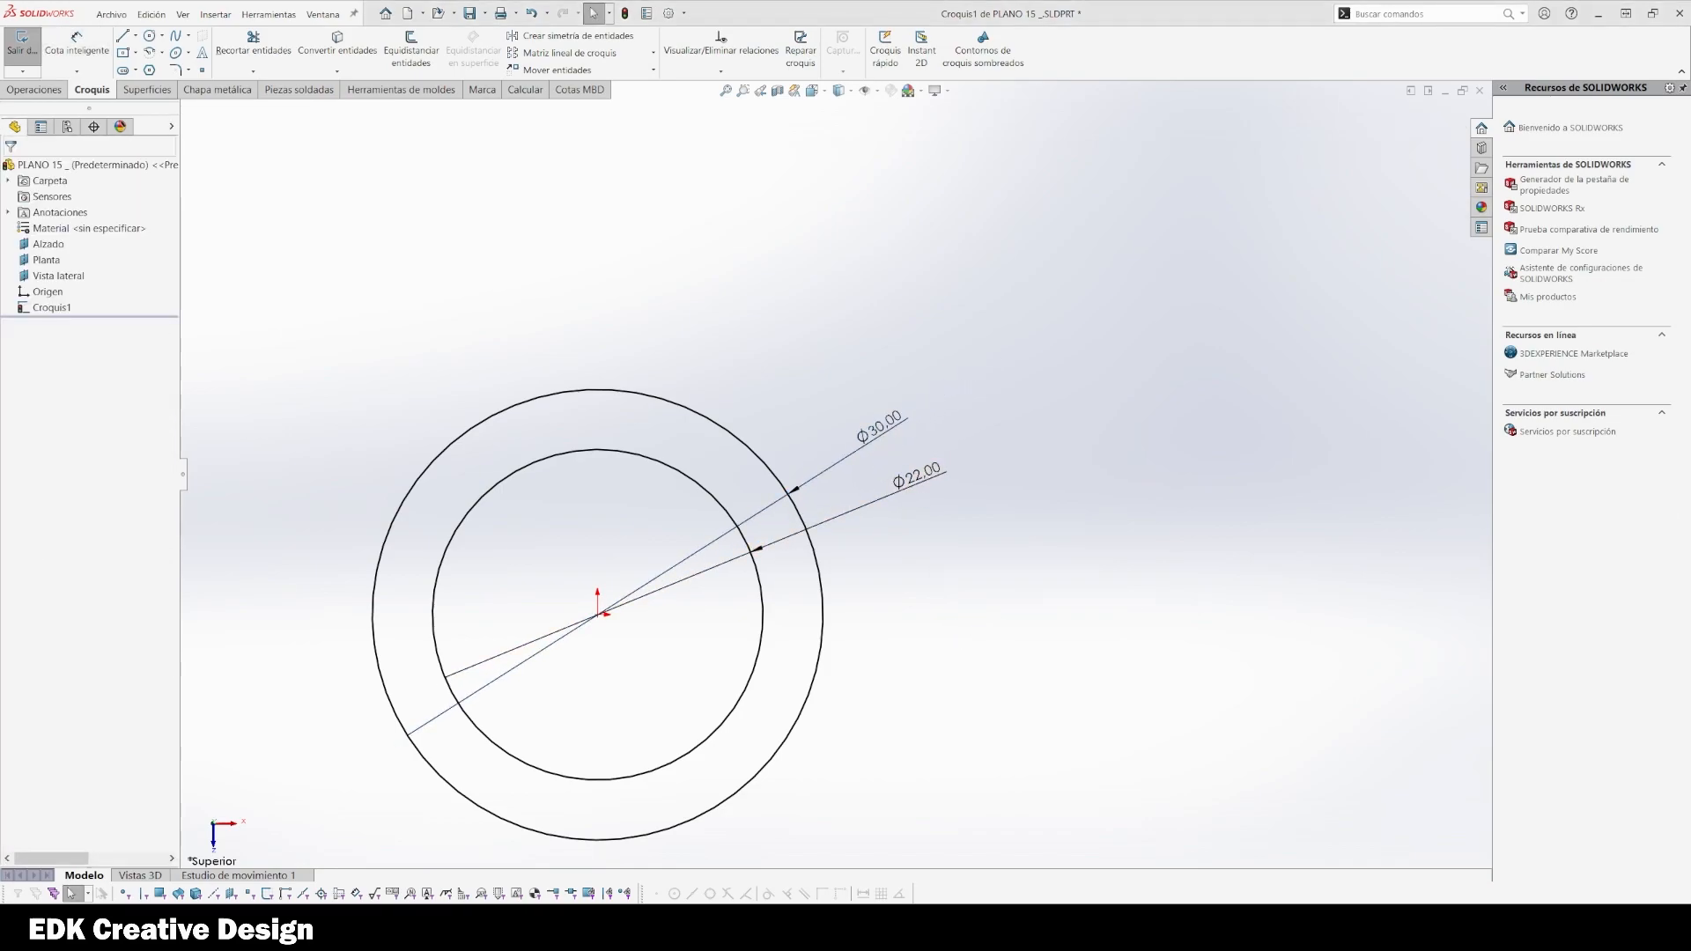
Extrude the ring profile between the two circles to a depth of 52 mm
mouse_move(1035, 636)
middle_mouse_down()
mouse_move(924, 502)
mouse_move(1034, 427)
middle_mouse_up()
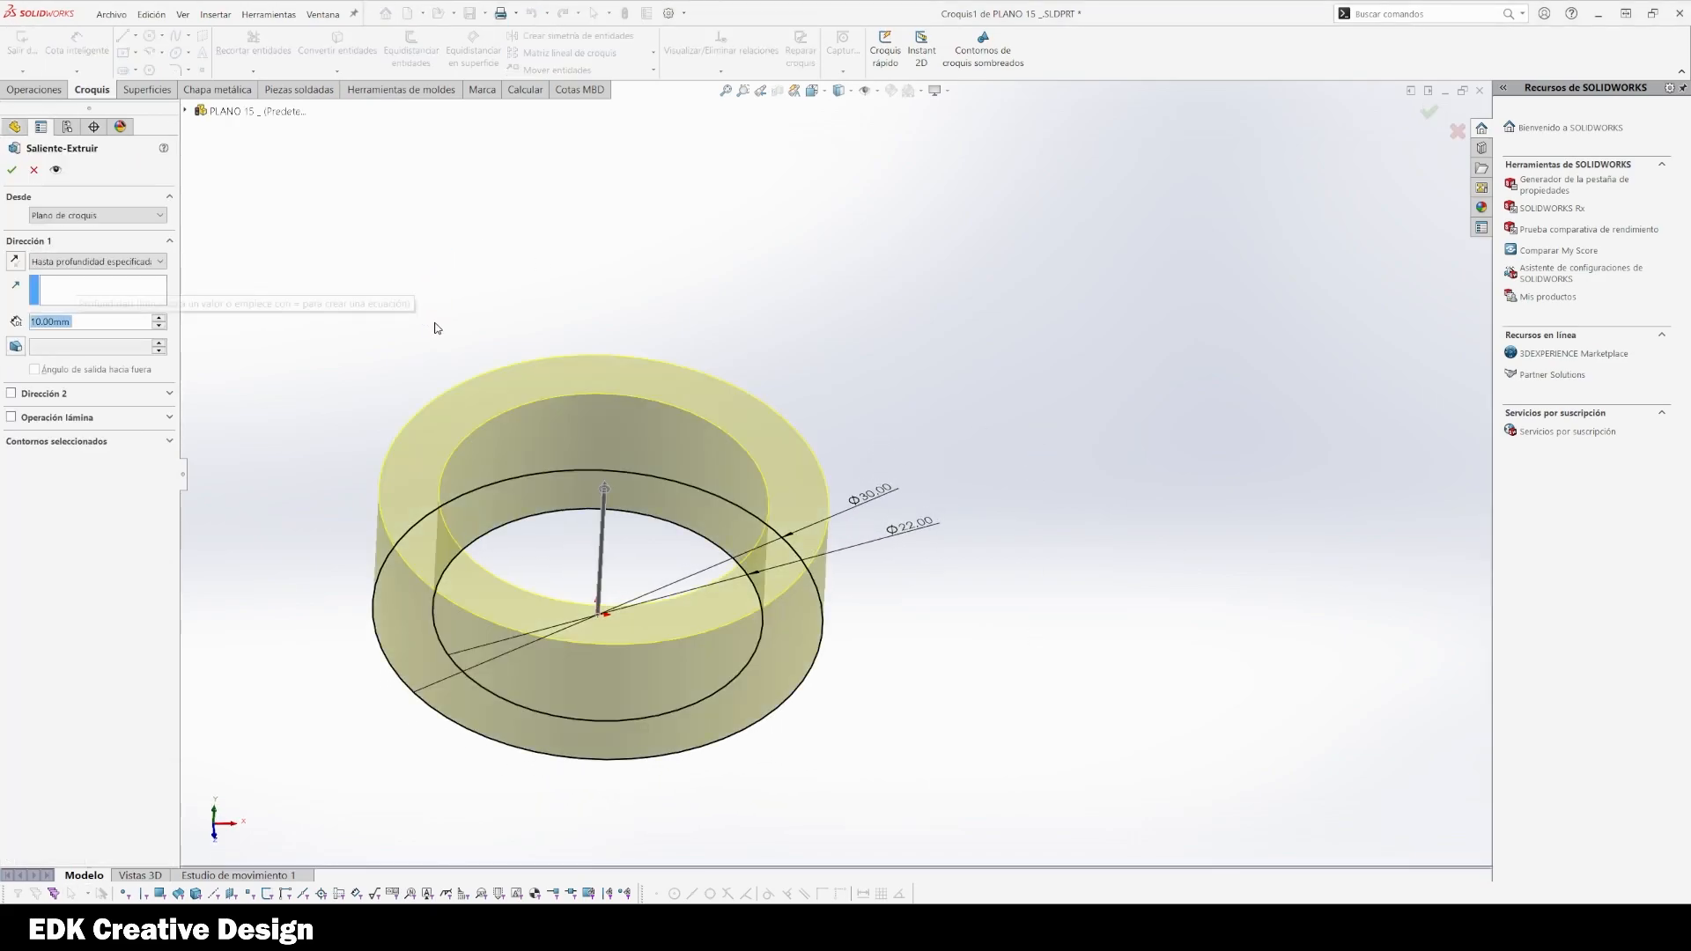
type("52")
key("Return")
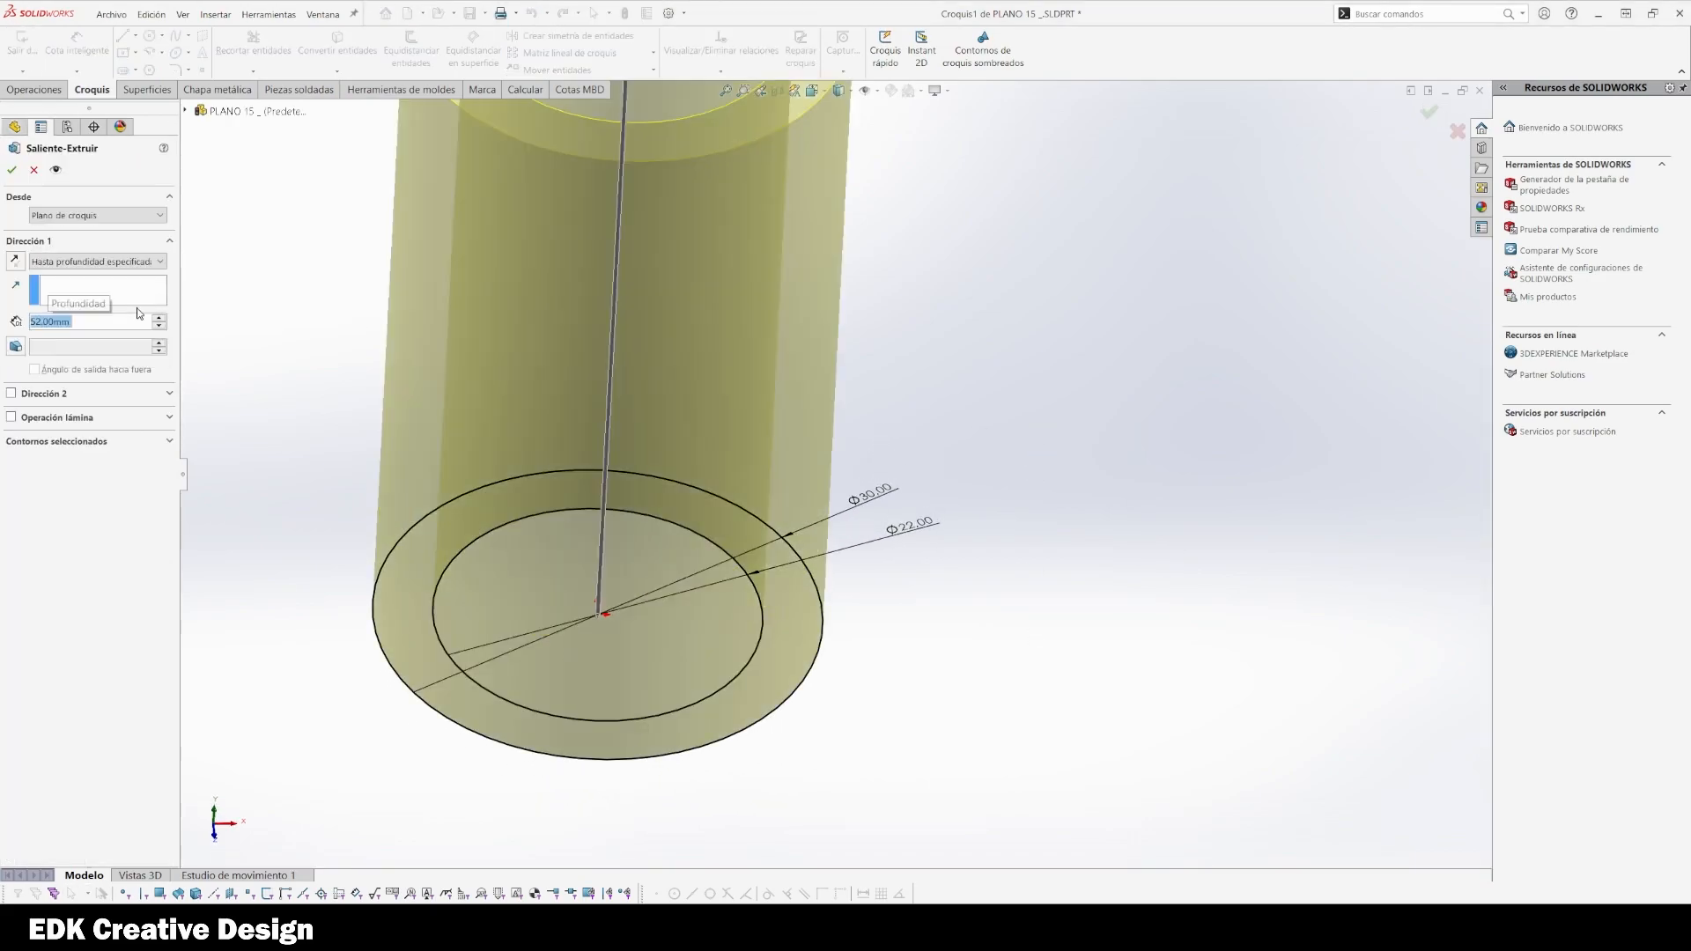
left_click(12, 171)
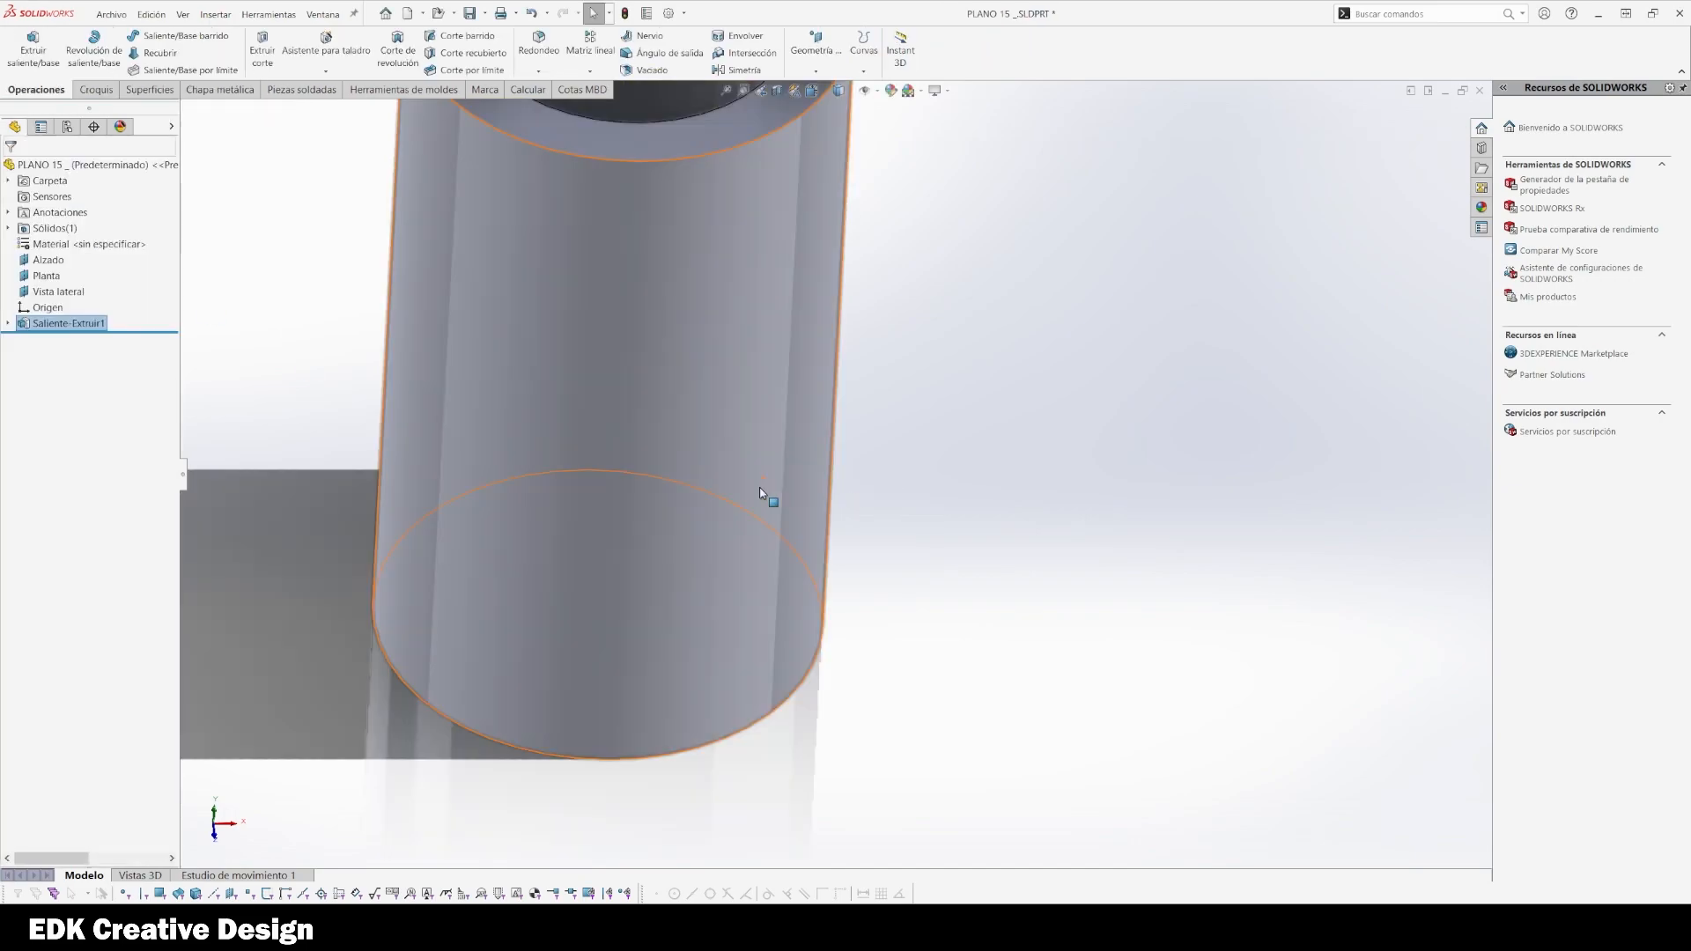
scroll(845, 506, "up", 5)
left_click(908, 510)
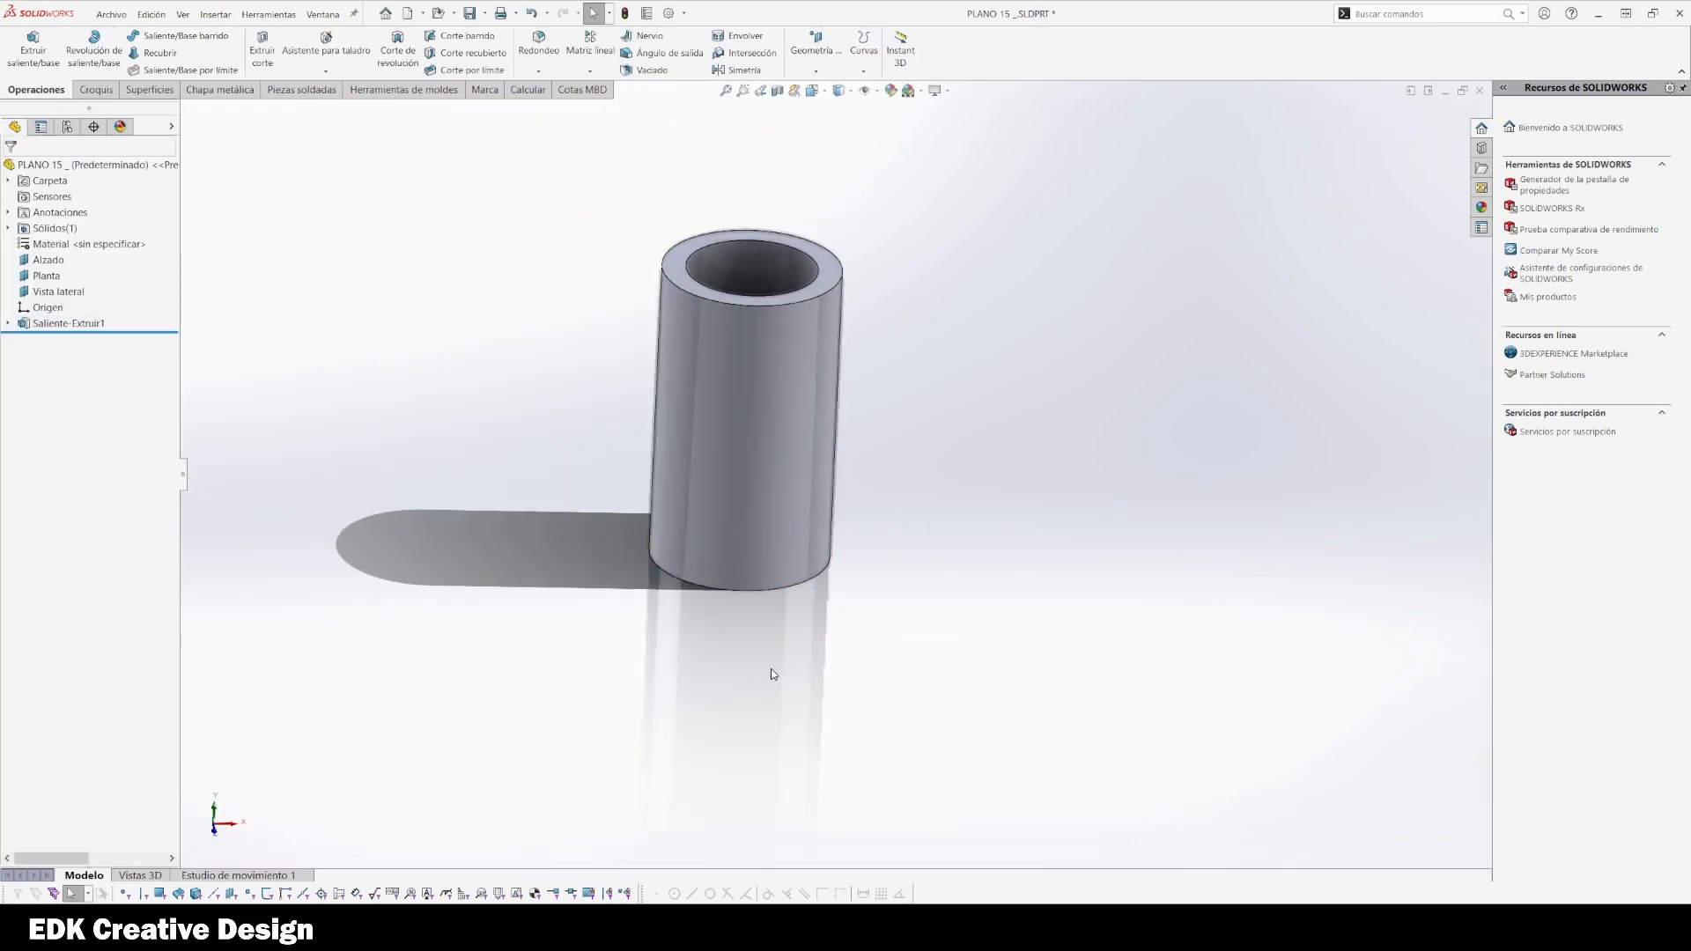
Open a new sketch on the Vista lateral plane, viewed normal to the plane
middle_click_drag(774, 665, 763, 581)
key("space")
left_click(661, 637)
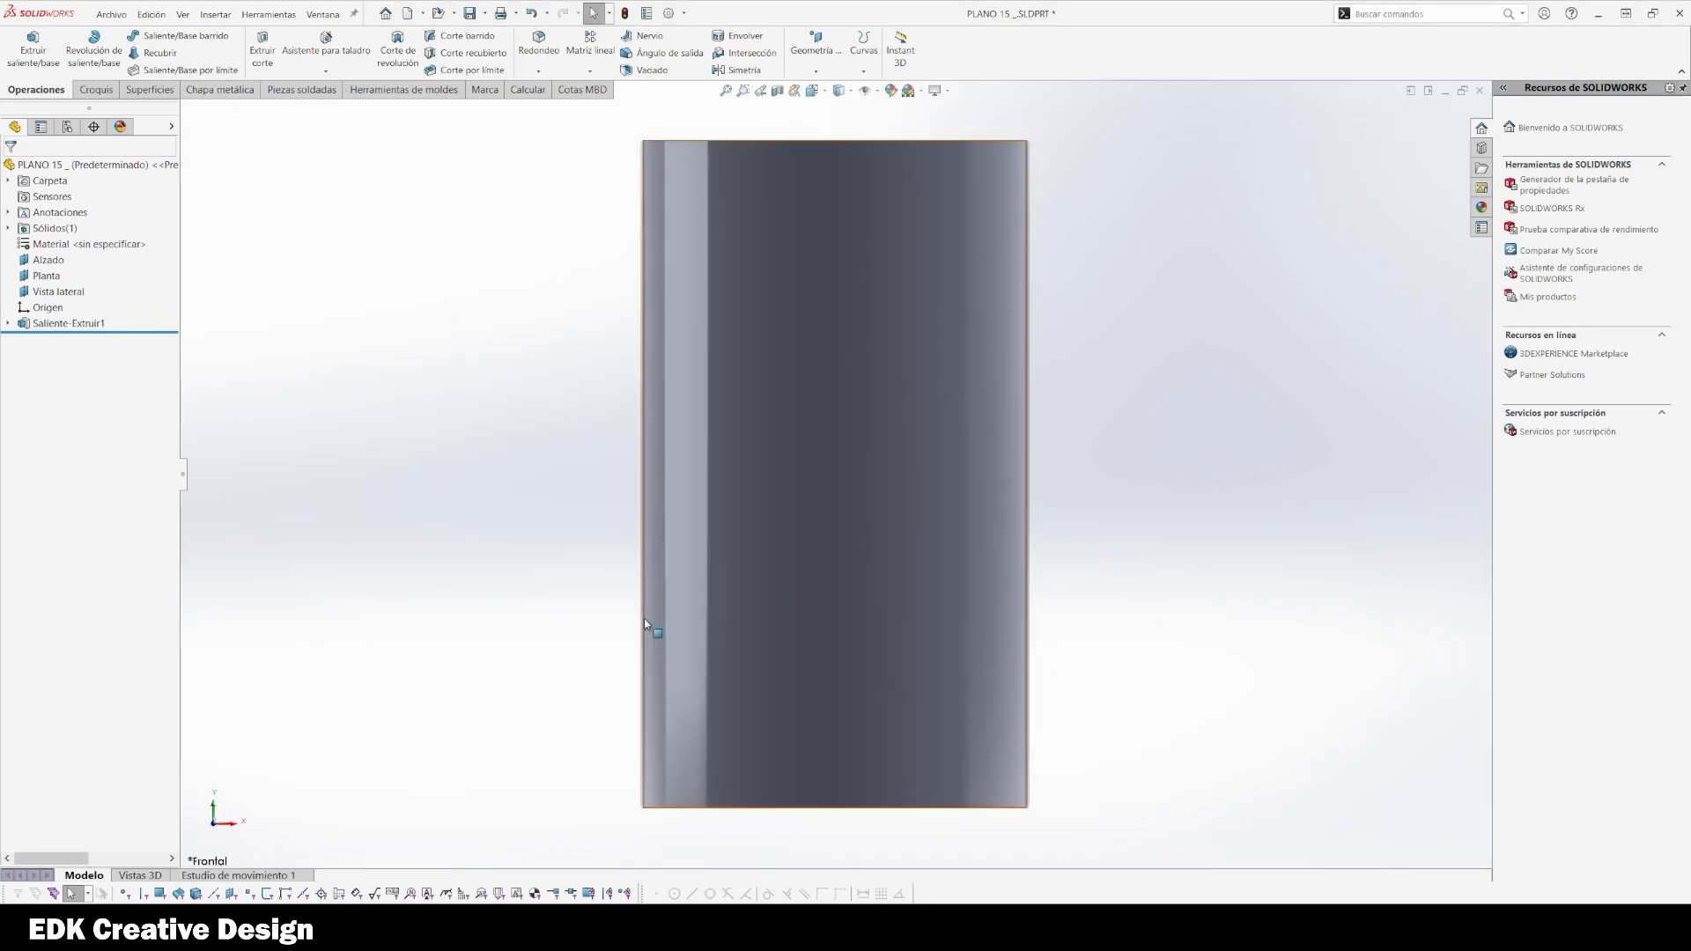
left_click(39, 276)
left_click(53, 291)
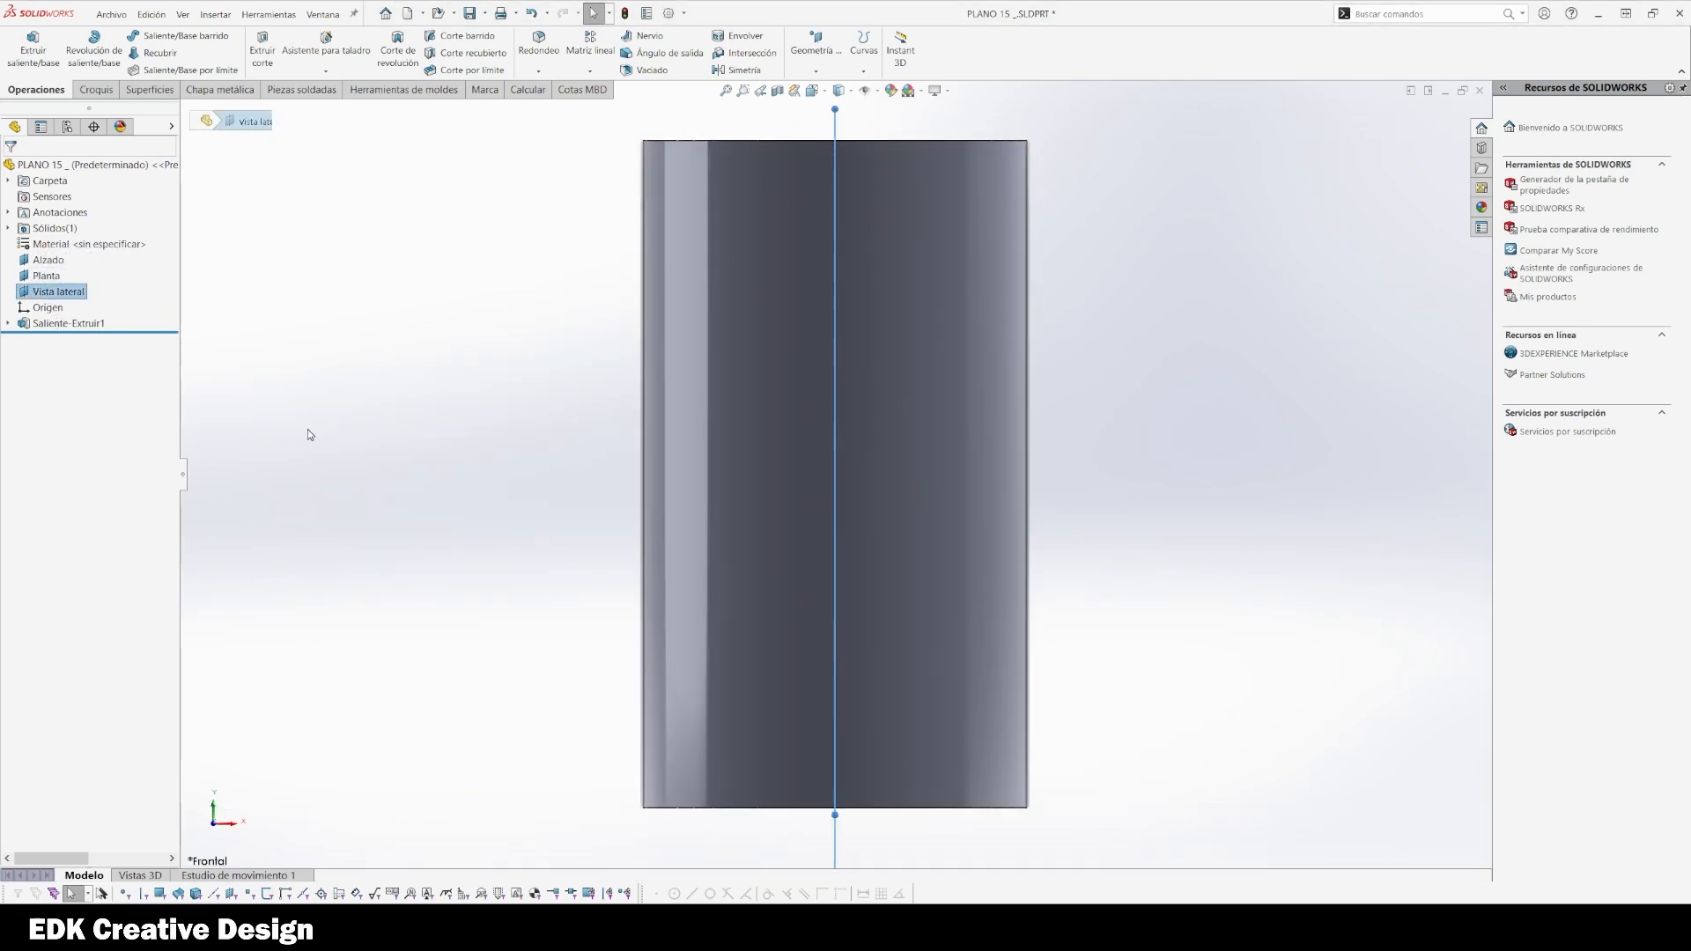
key("z")
right_click(76, 302)
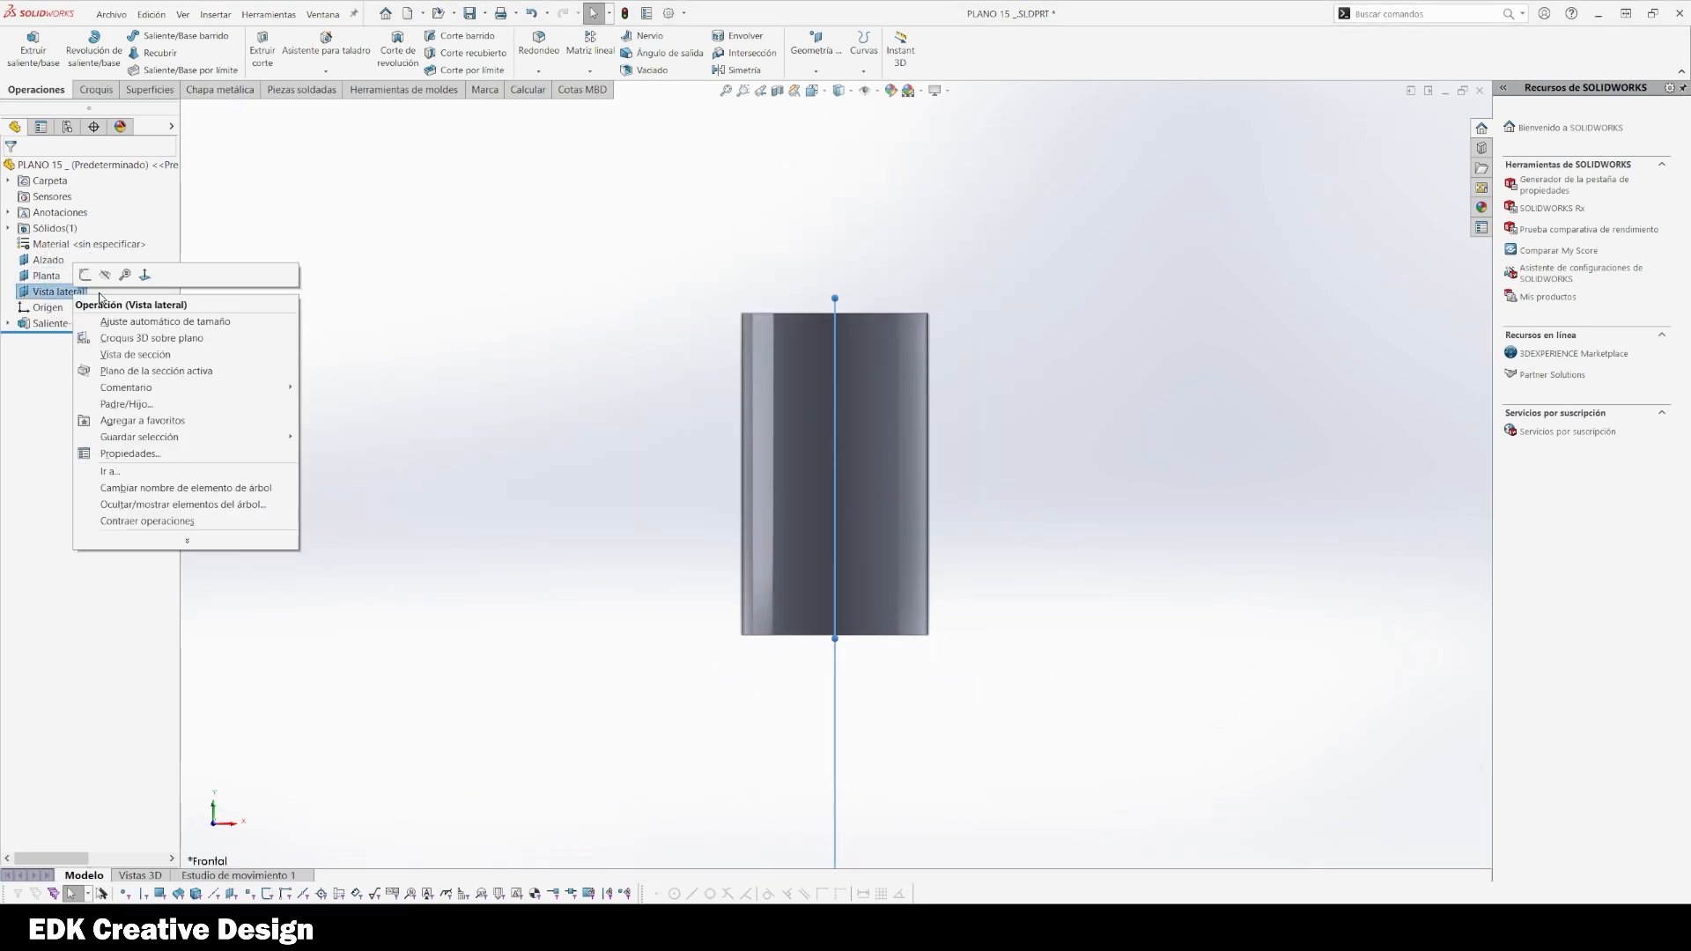
left_click(139, 276)
key("z")
left_click(77, 293)
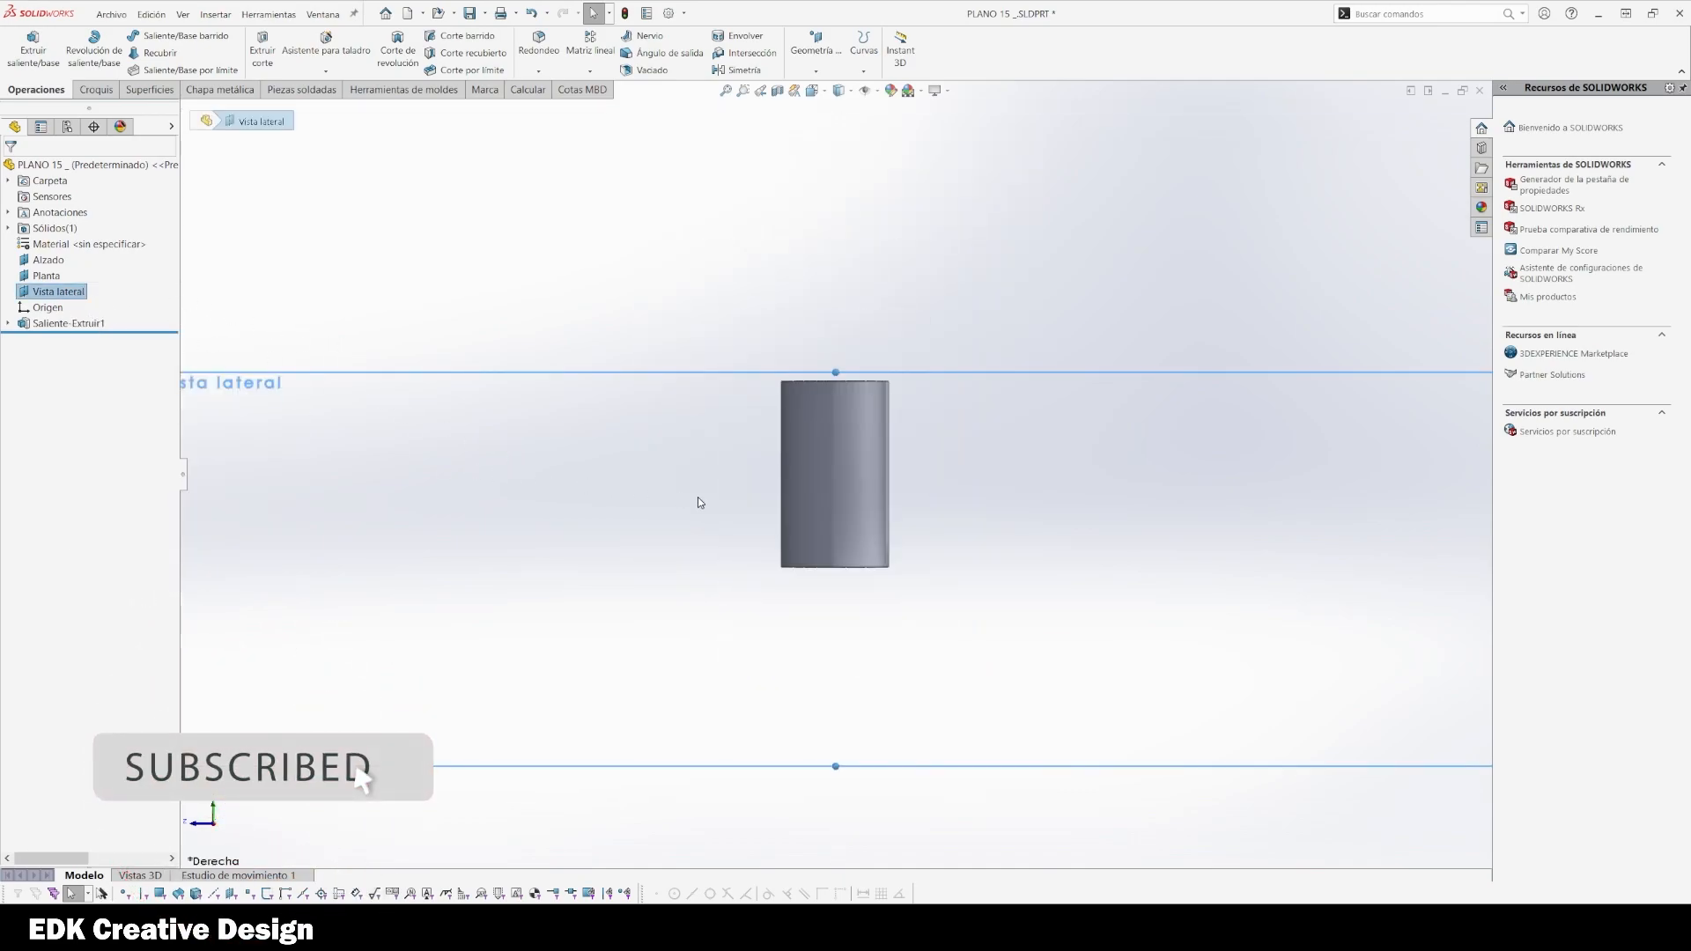
key("z")
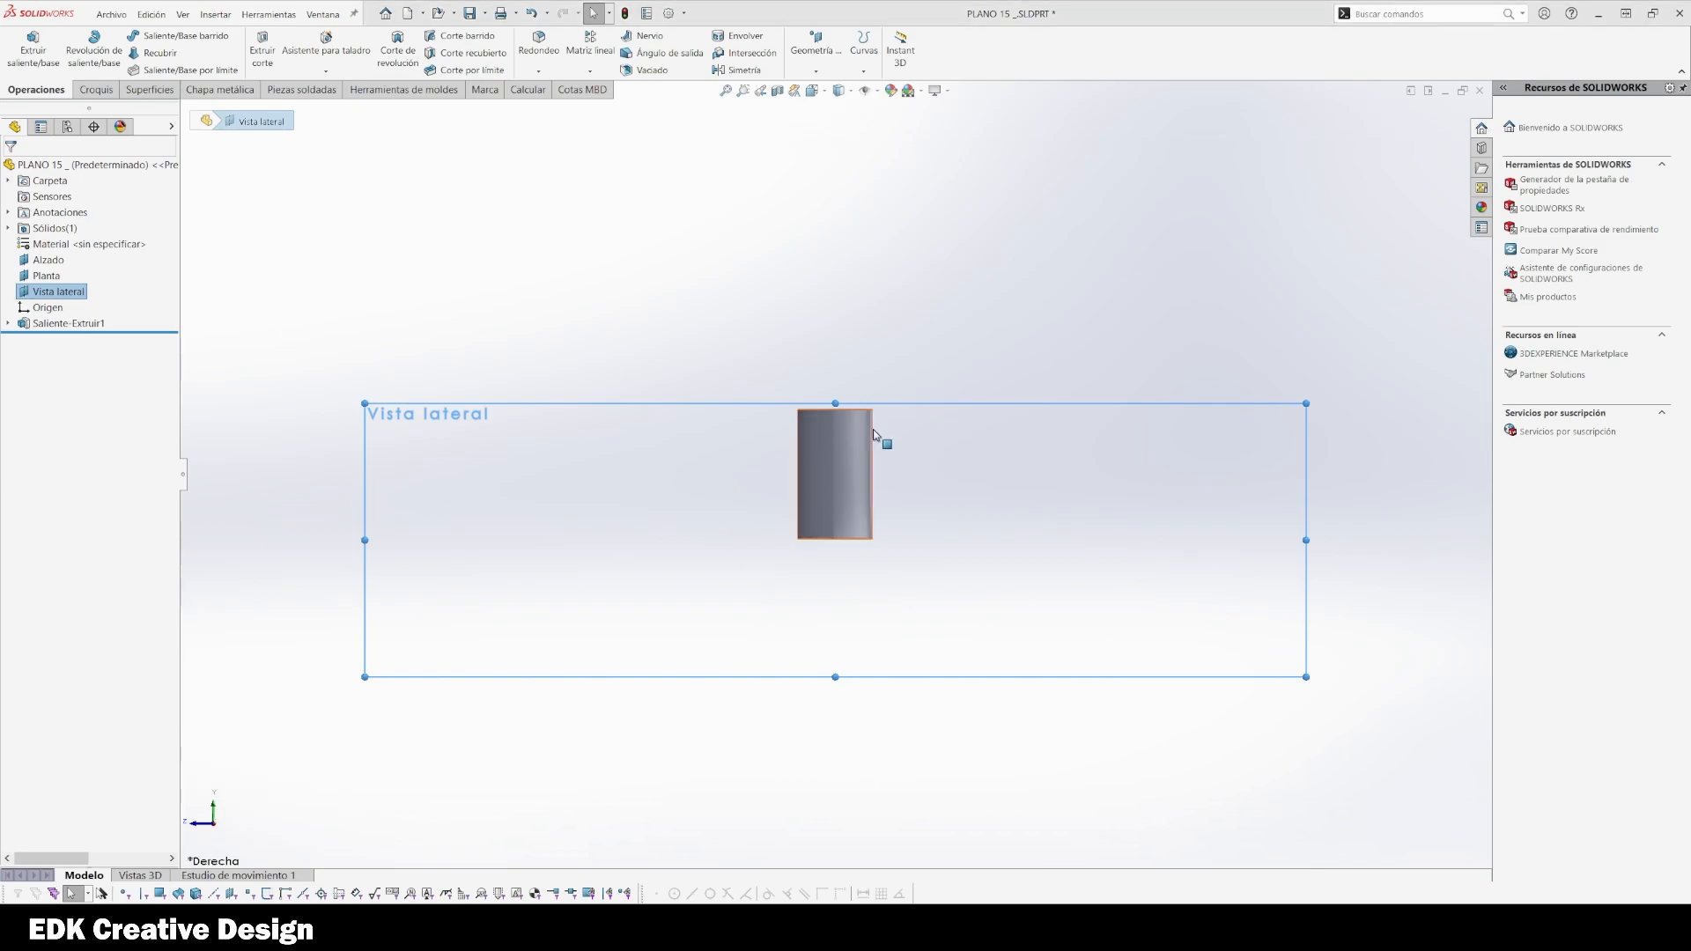
scroll(867, 429, "down", 3)
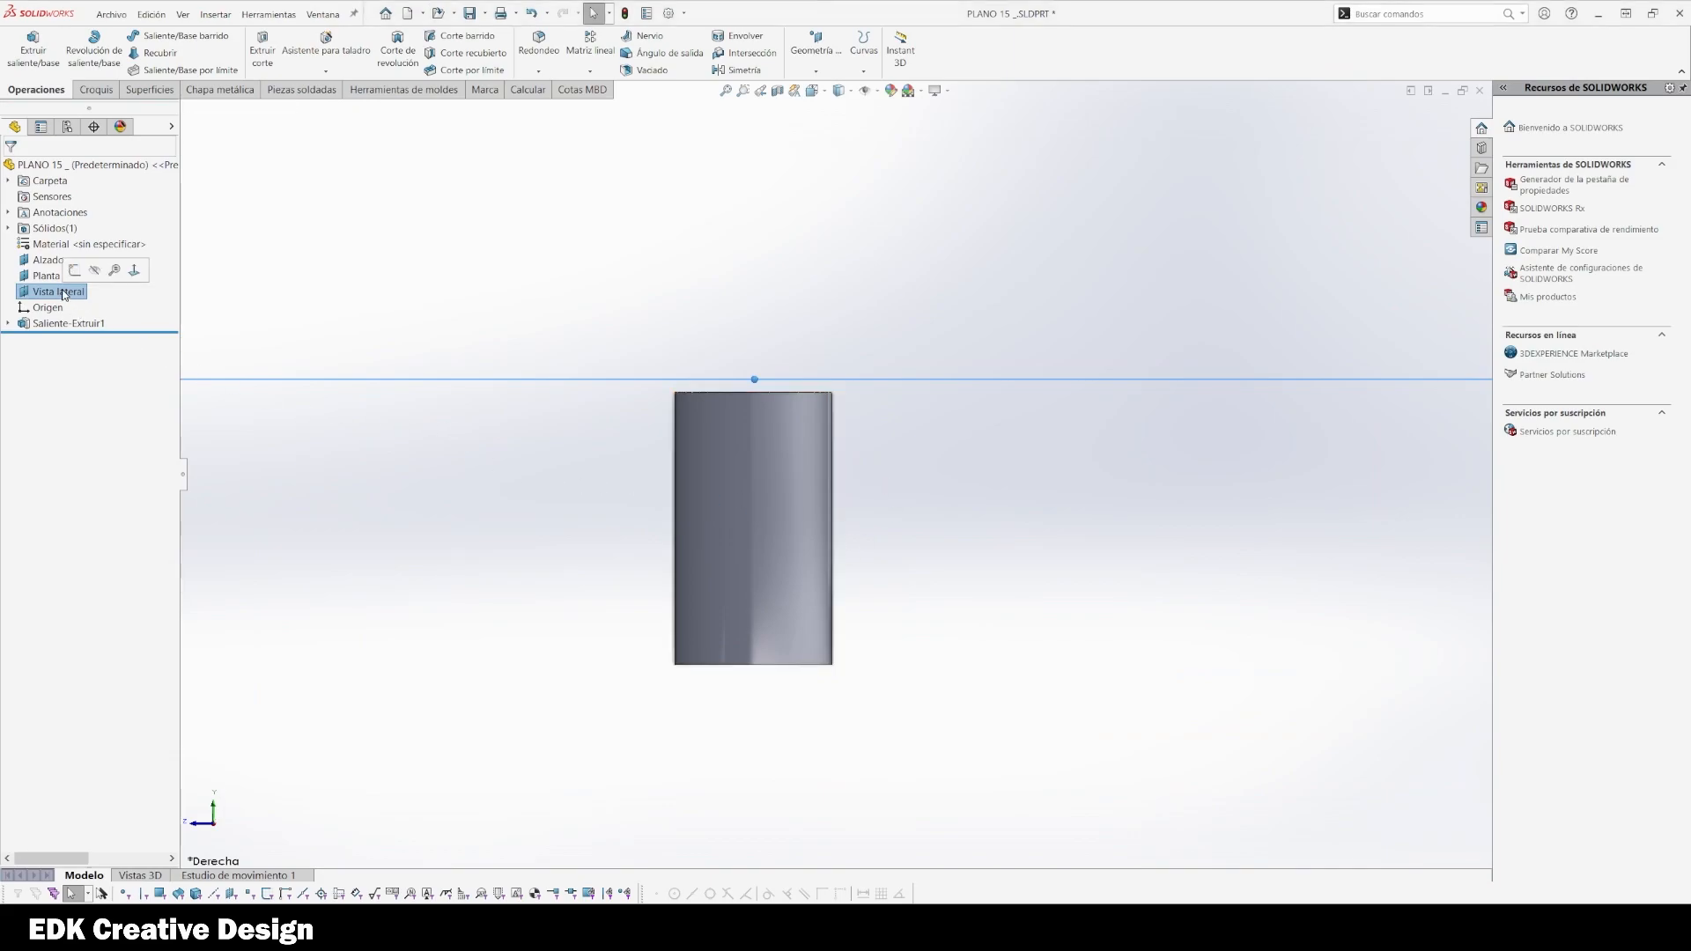
left_click(22, 293)
left_click(35, 268)
Sketch a vertical line about 82 mm long upward from the origin and convert it to construction geometry
key("l")
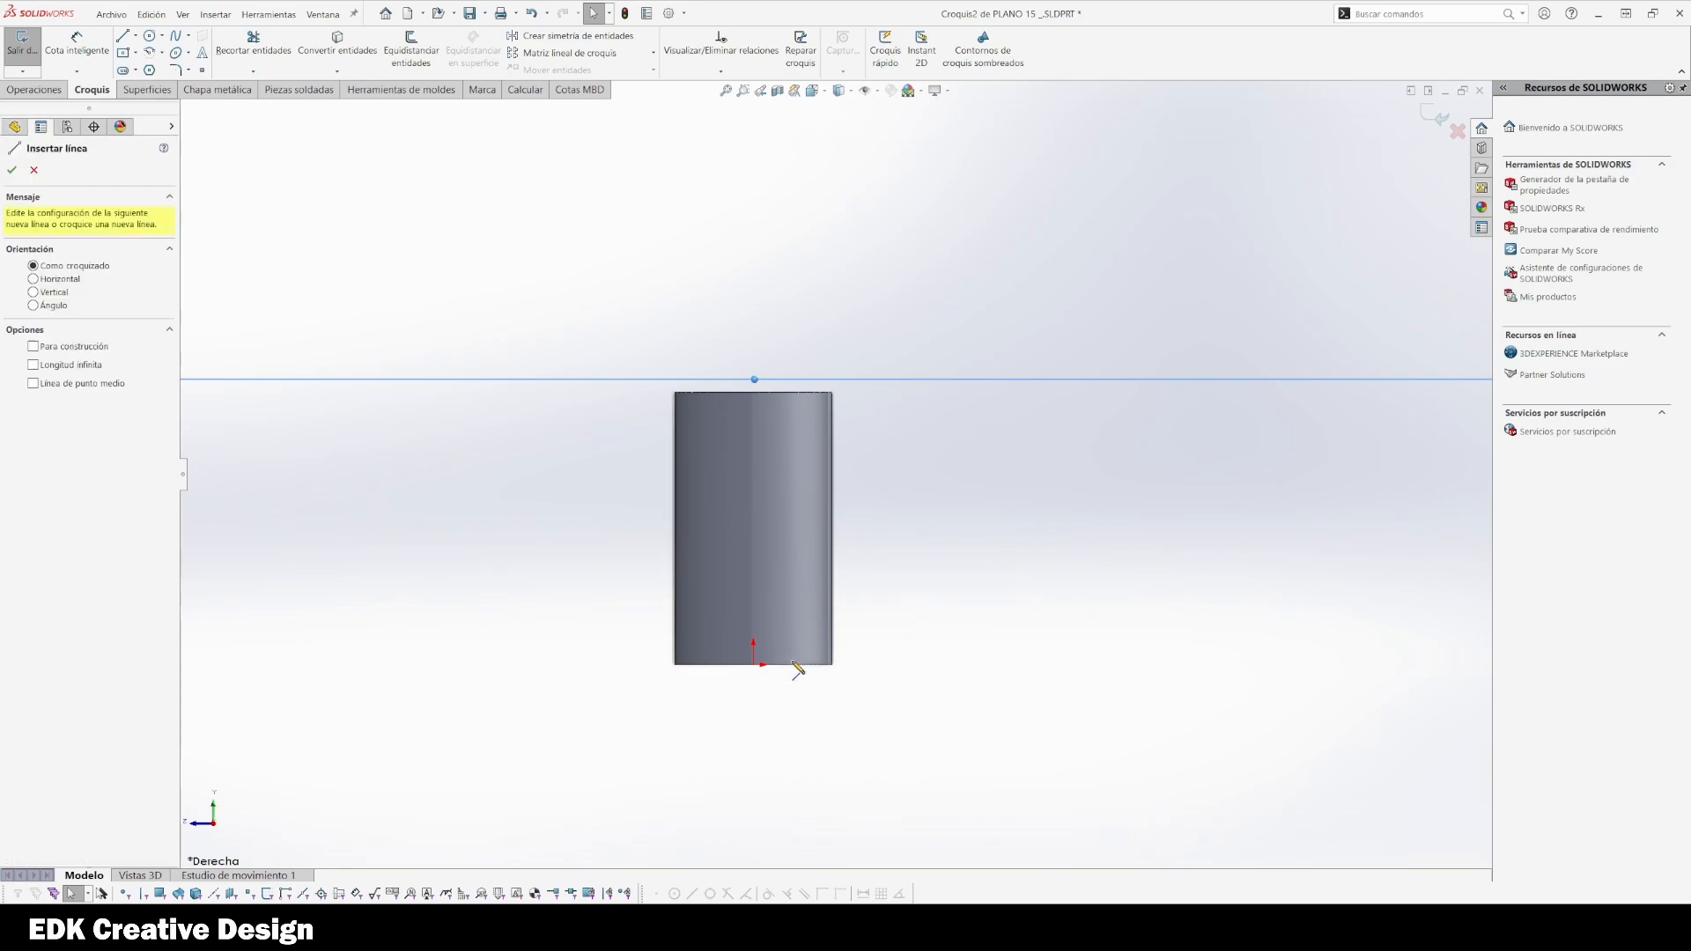
left_click(754, 665)
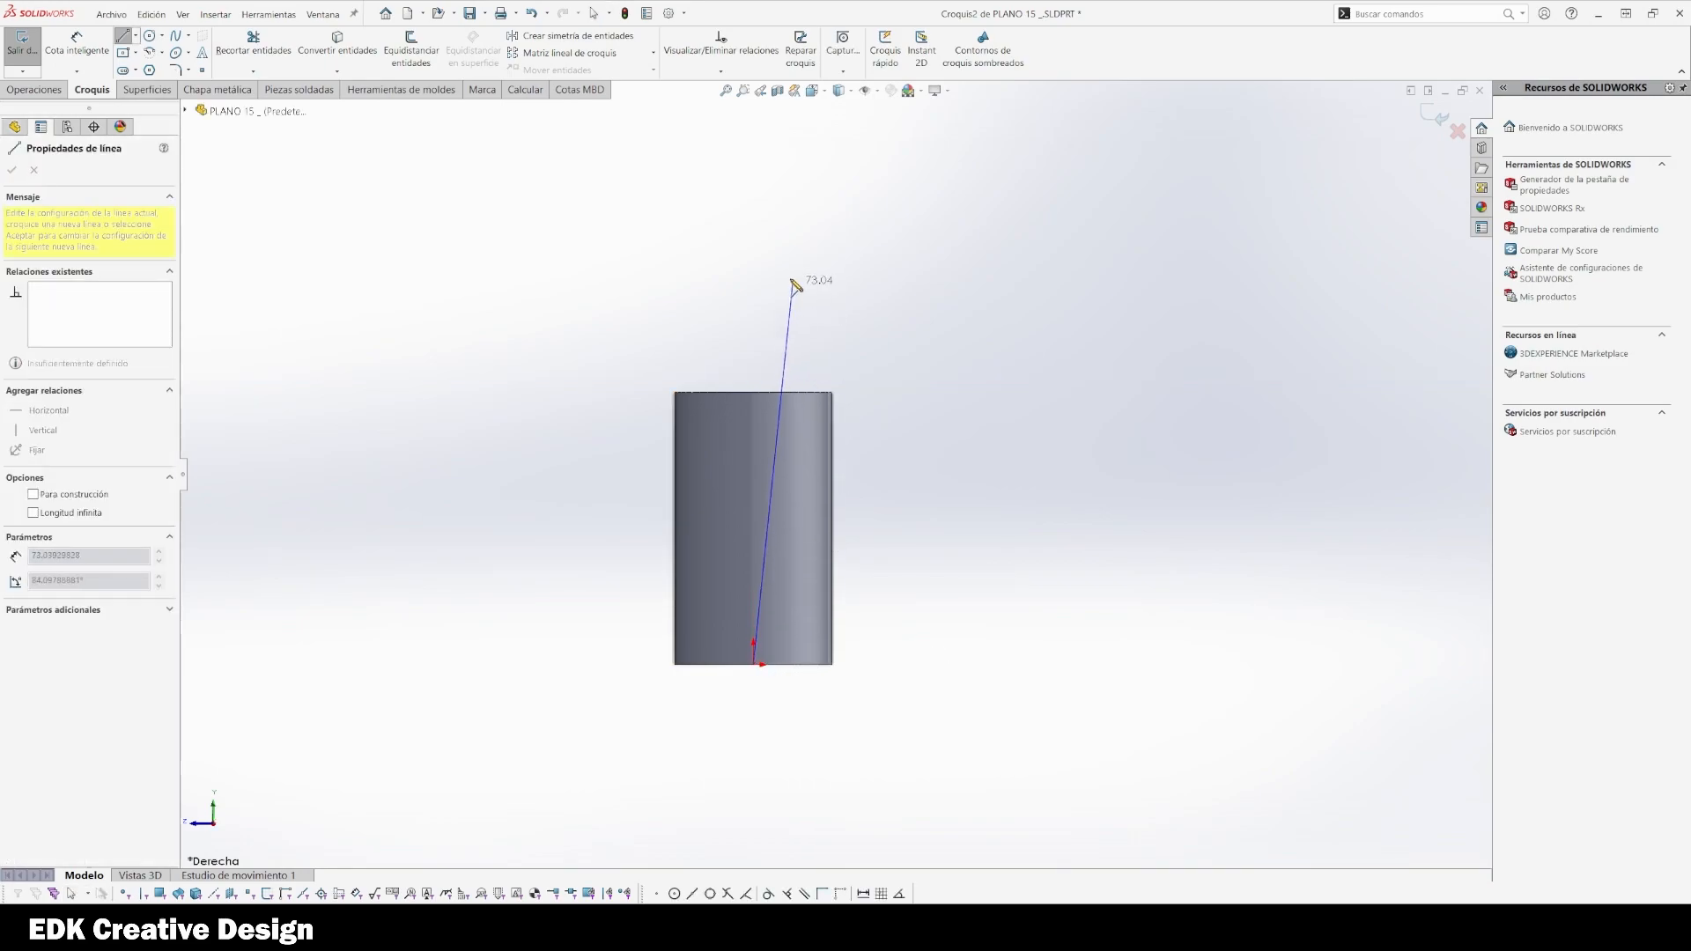
left_click(755, 238)
key("Escape")
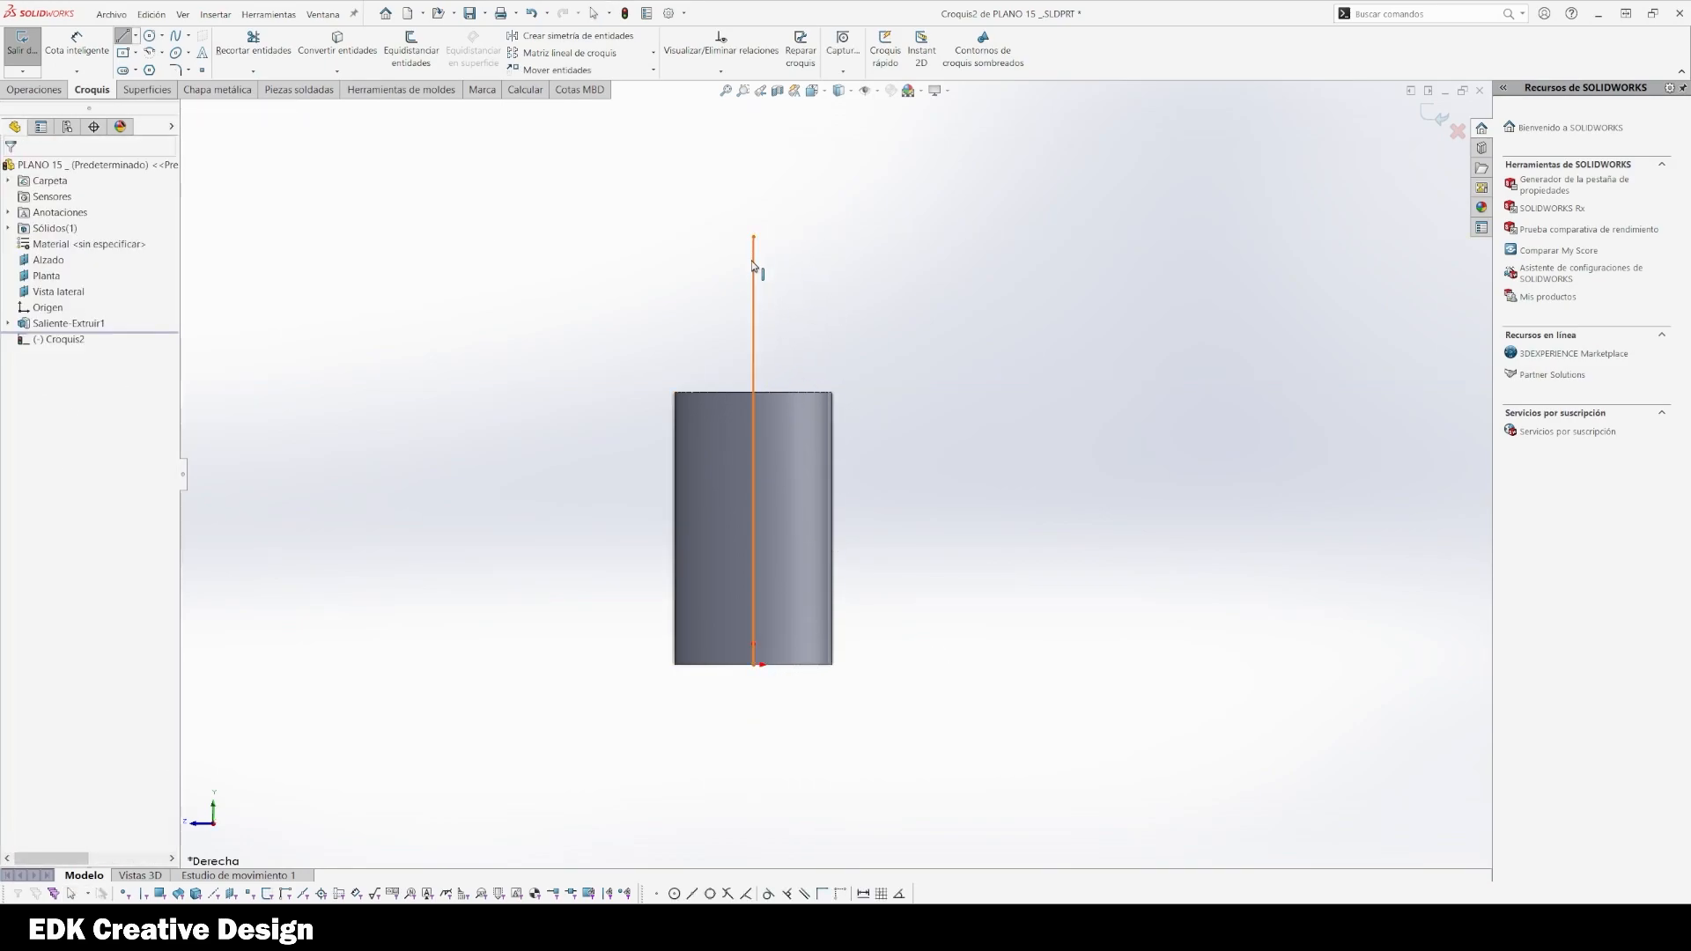
key("Escape")
left_click(753, 264)
left_click(798, 225)
left_click(843, 301)
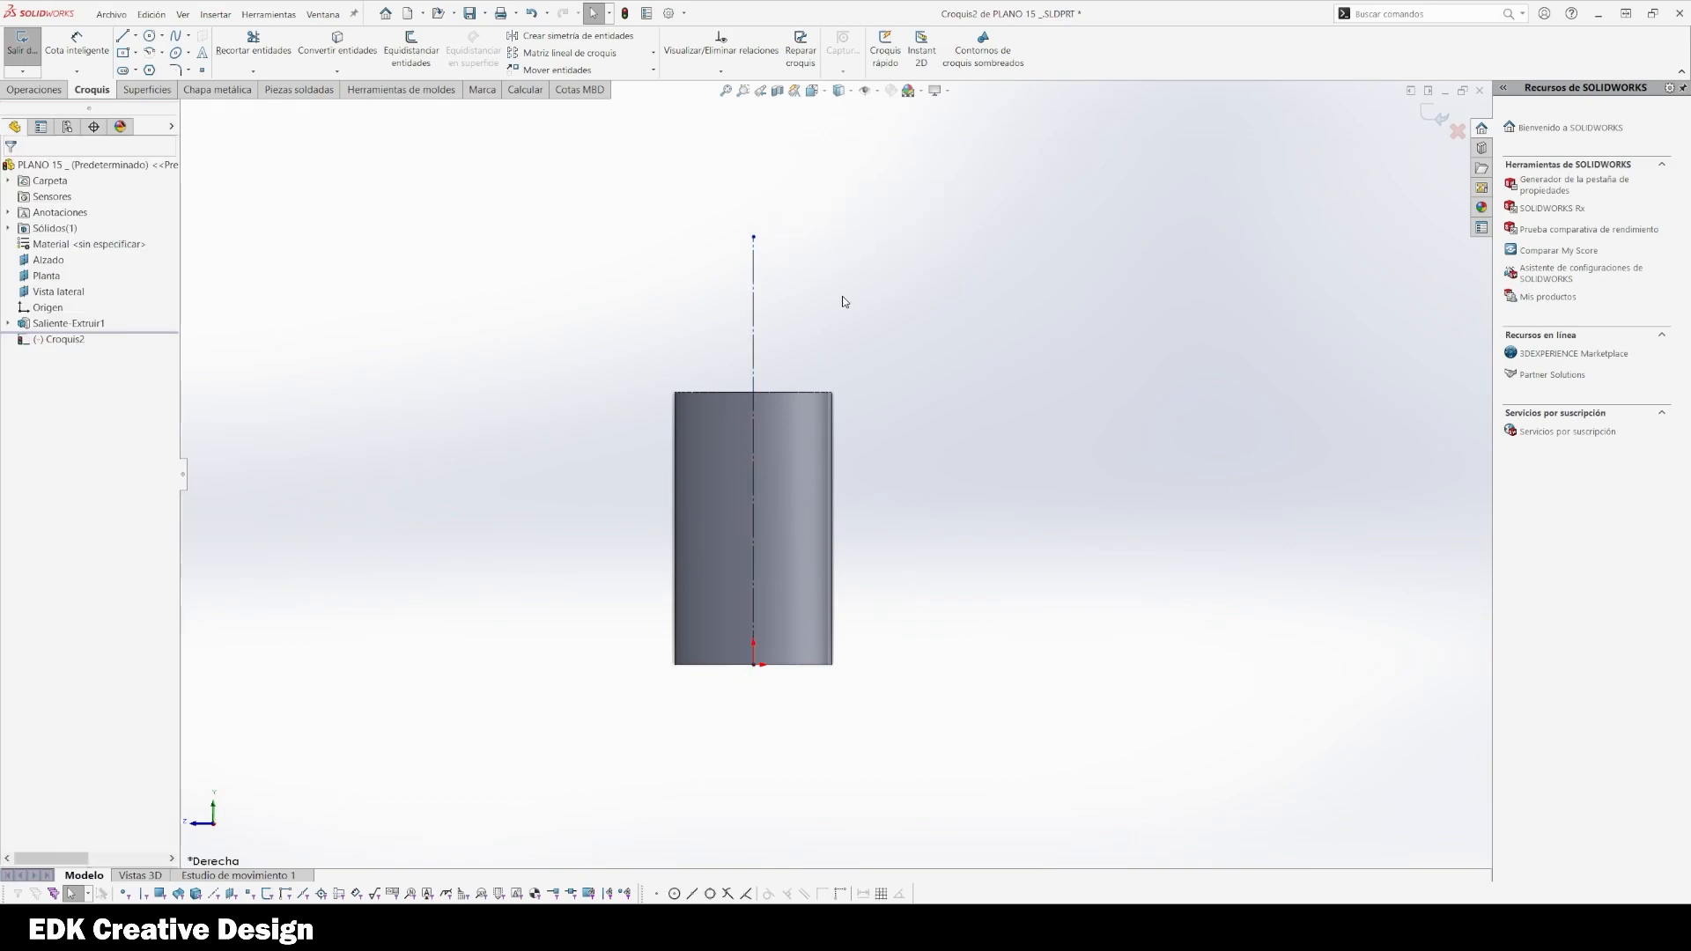
Constrain the upper endpoint of the construction line to the top edge of the cylinder
left_click(754, 237)
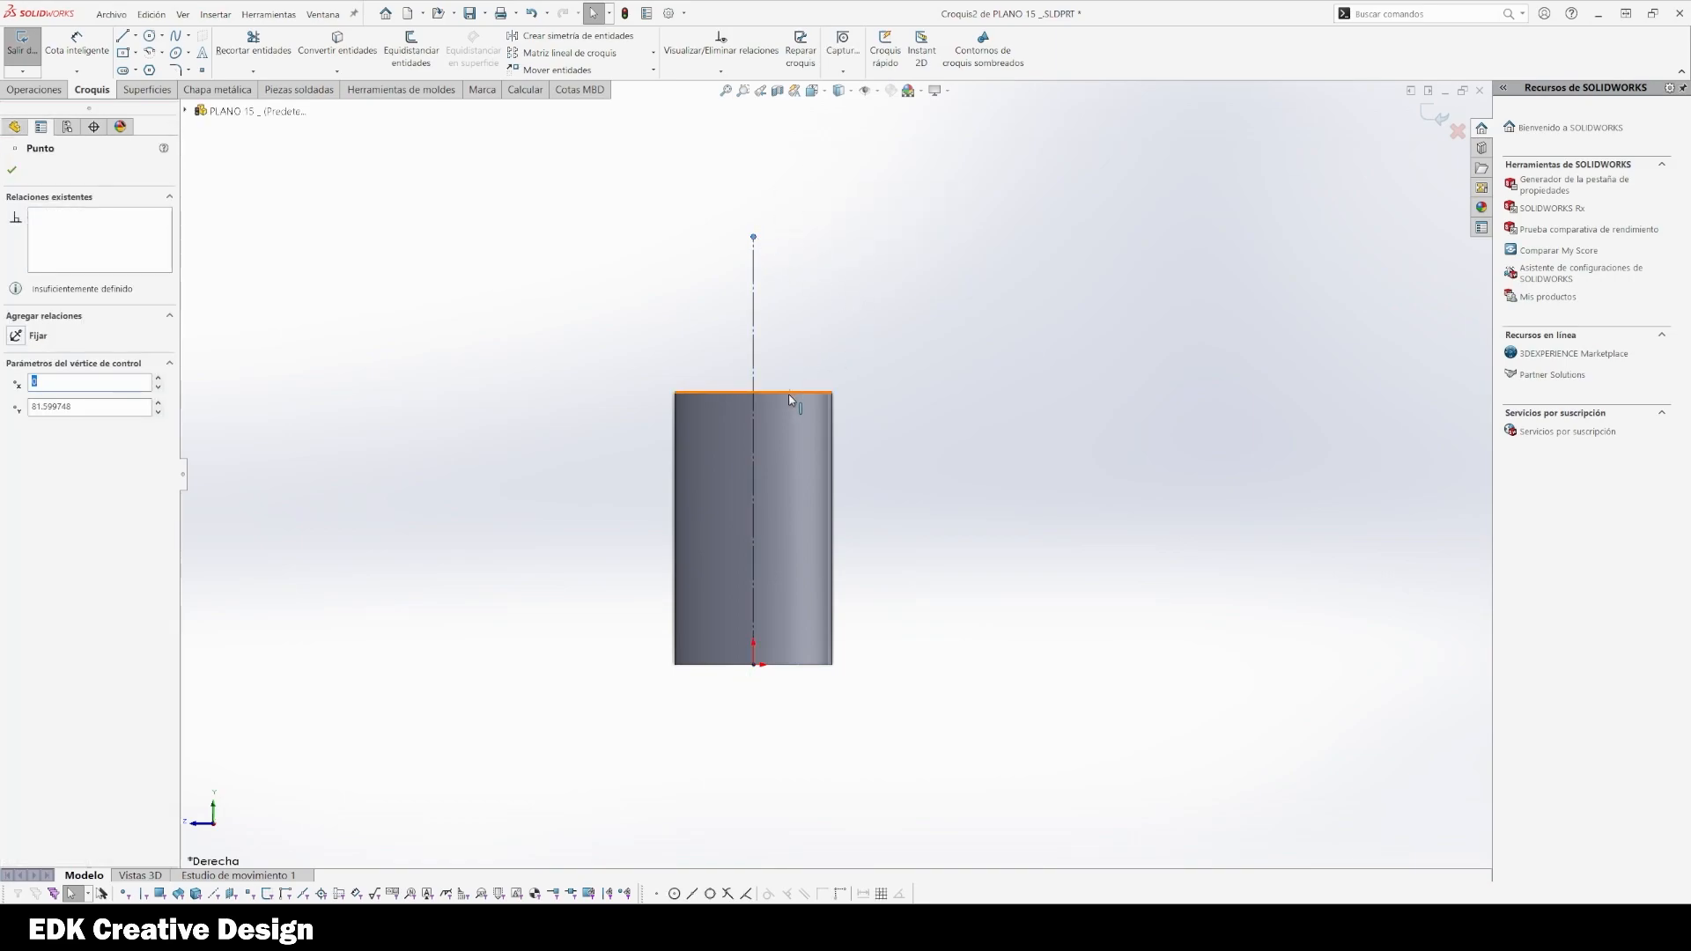
left_click(789, 394, "ctrl")
left_click(846, 342)
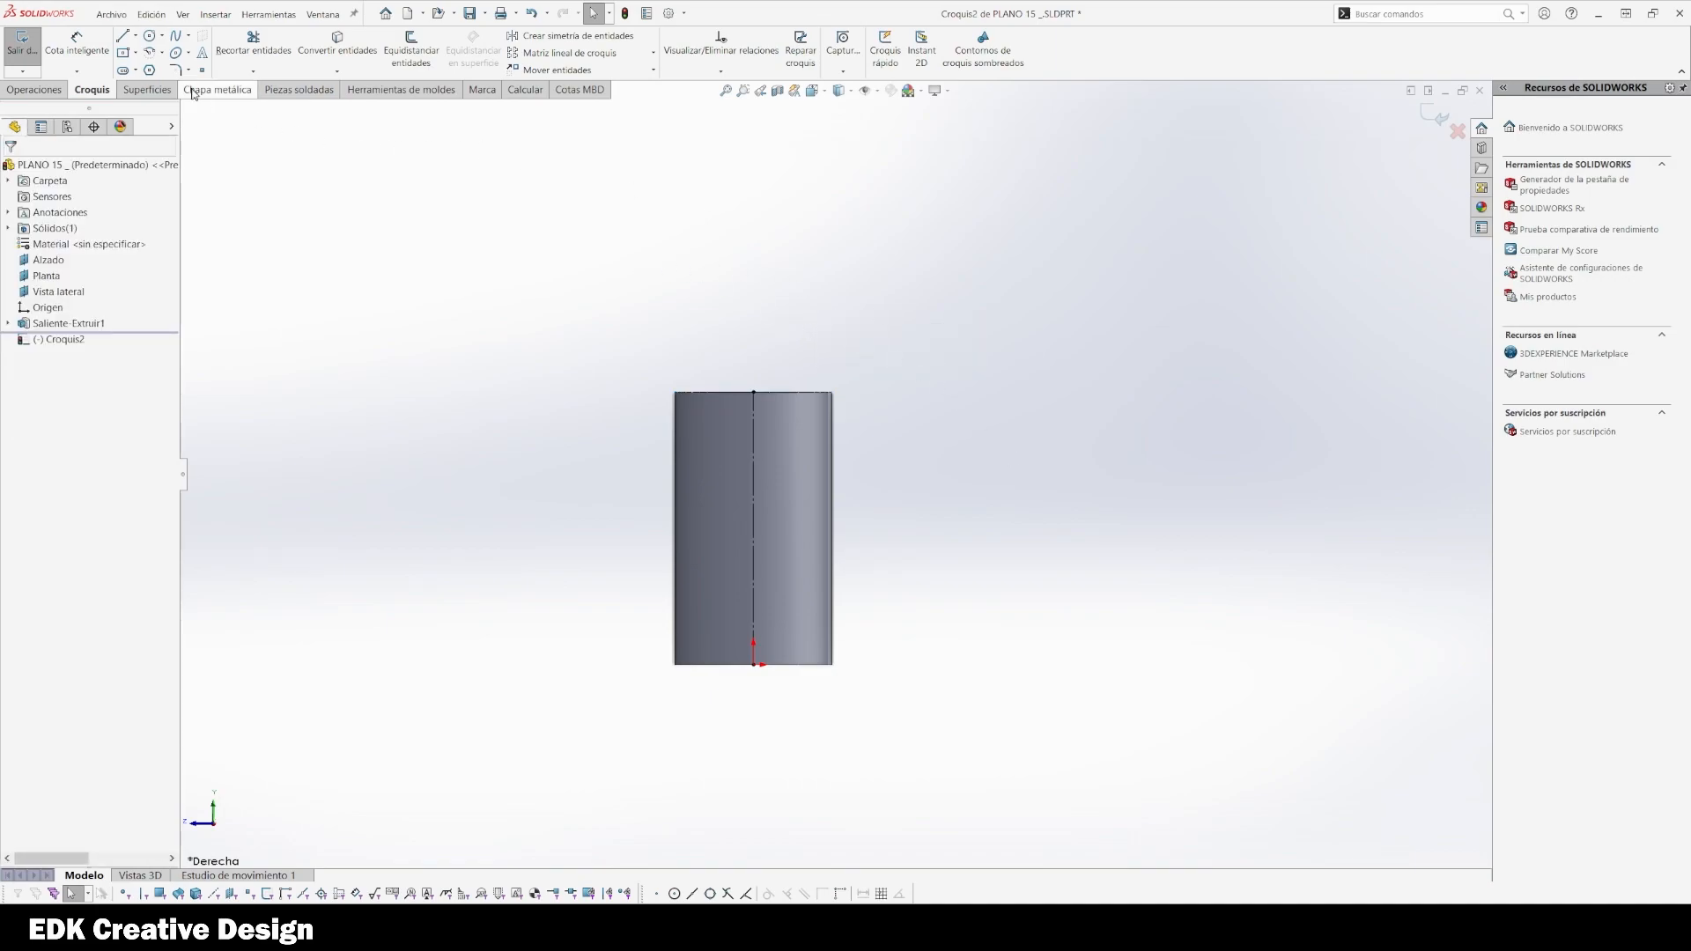
Sketch an inclined centre-point straight slot above and beside the cylinder, about 73 mm between arc centres and 13 mm wide
left_click(136, 72)
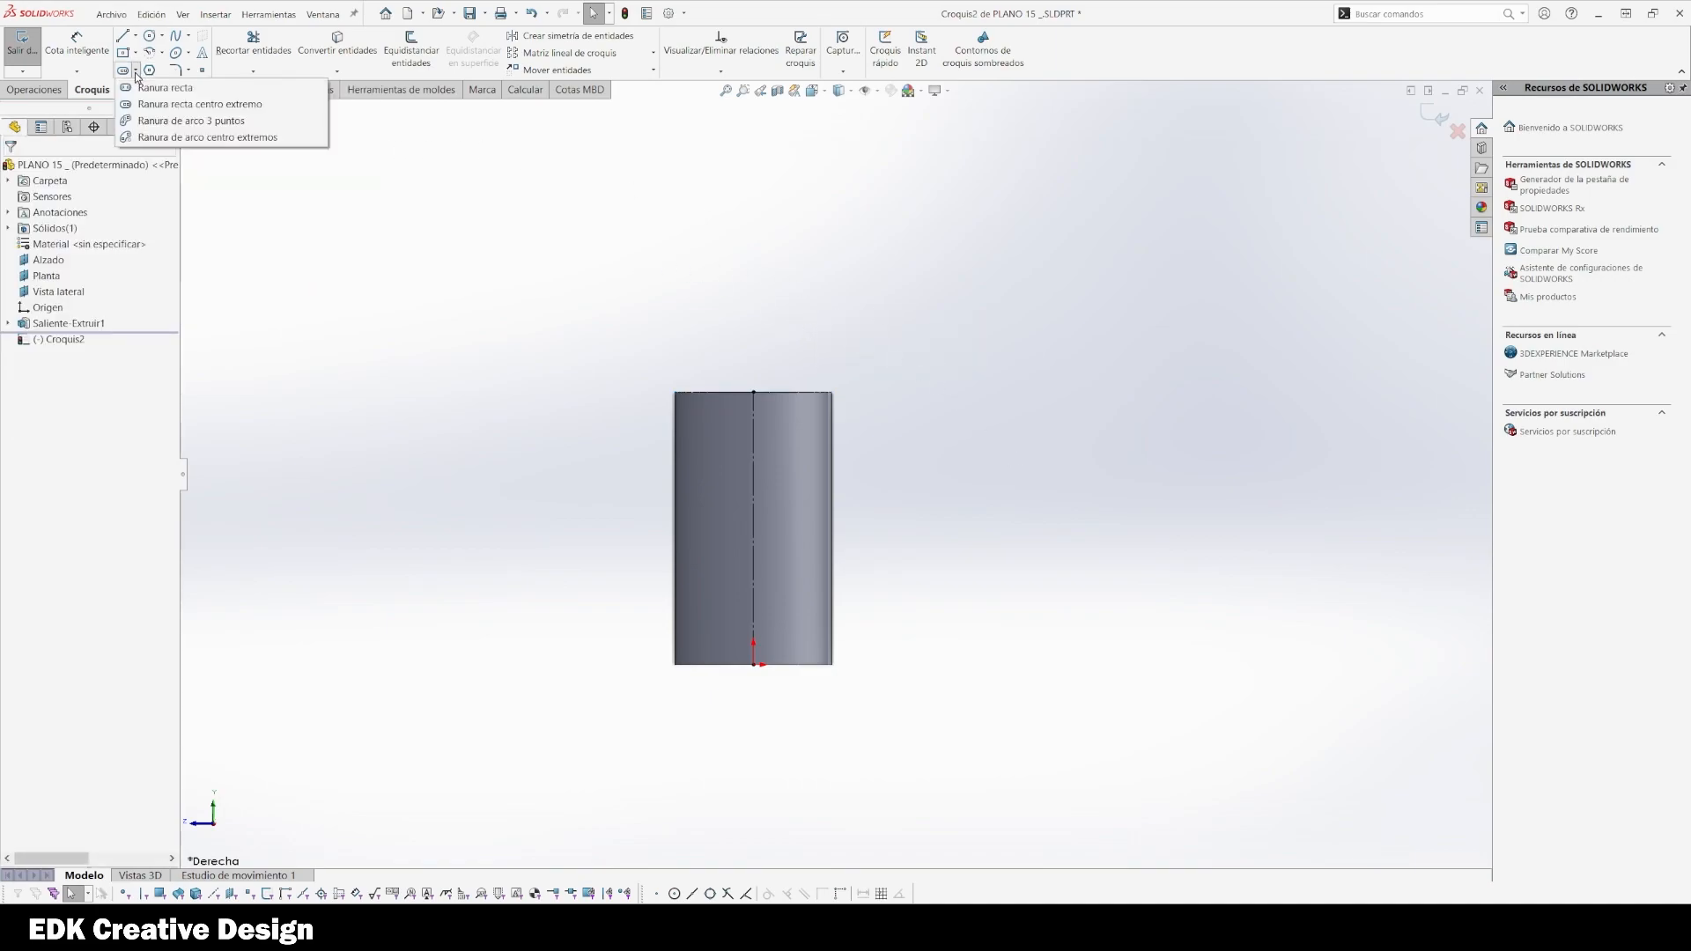
left_click(279, 113)
left_click(852, 259)
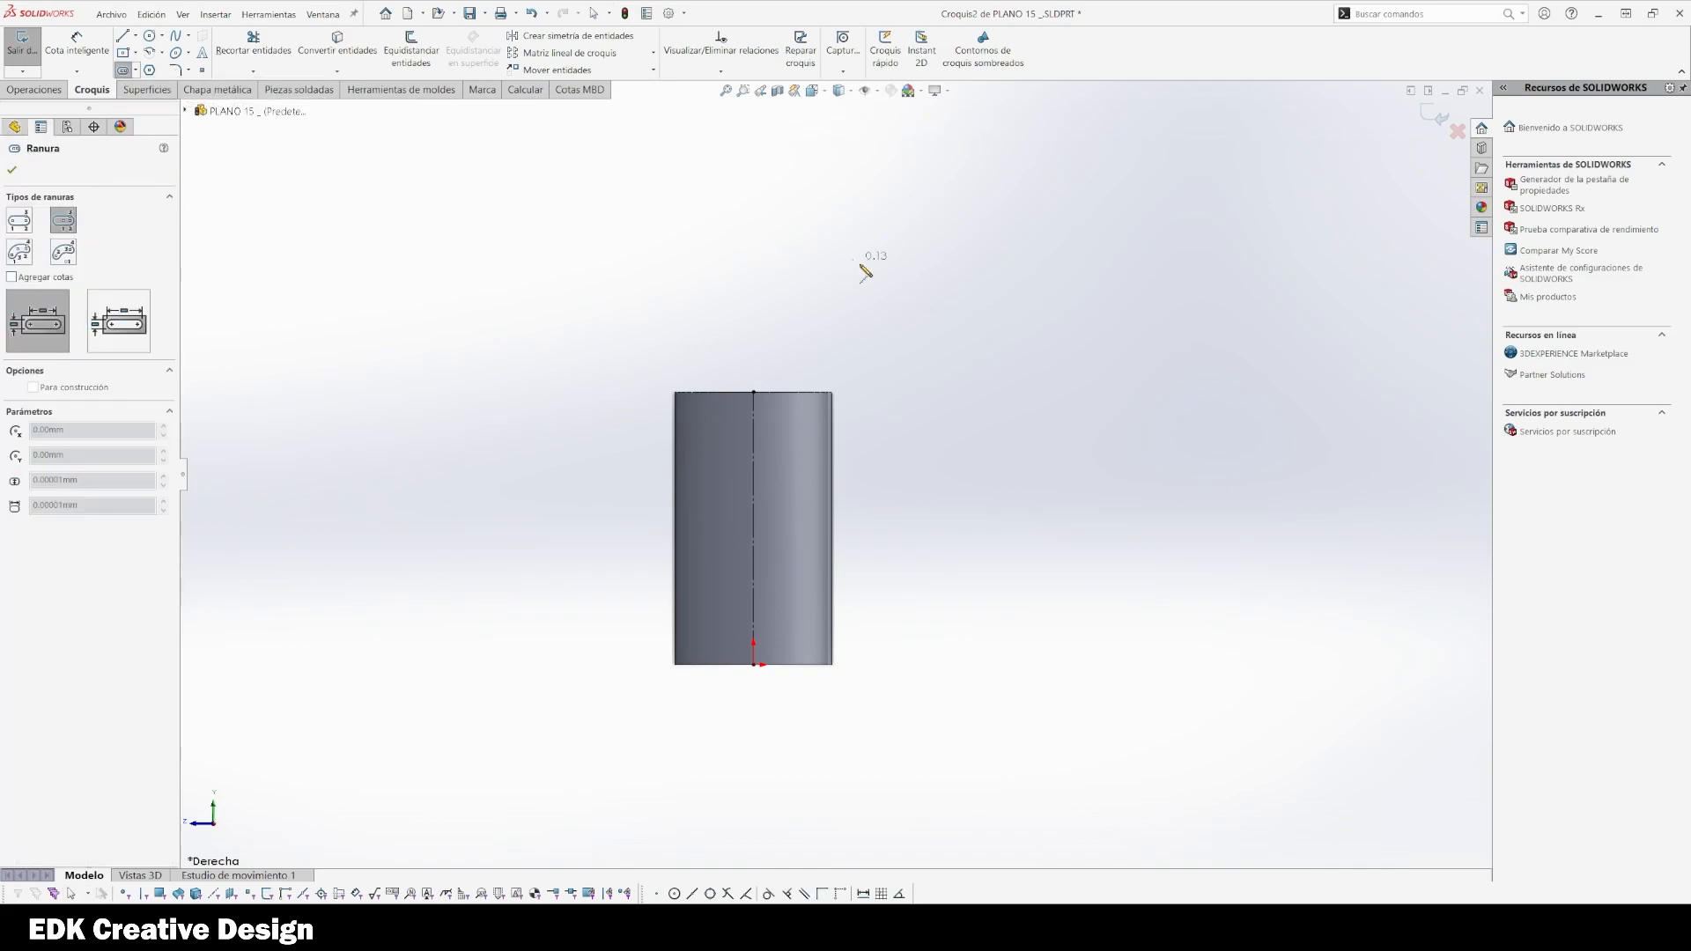
left_click(983, 398)
left_click(907, 366)
key("Escape")
middle_click_drag(906, 375, 908, 500, "ctrl")
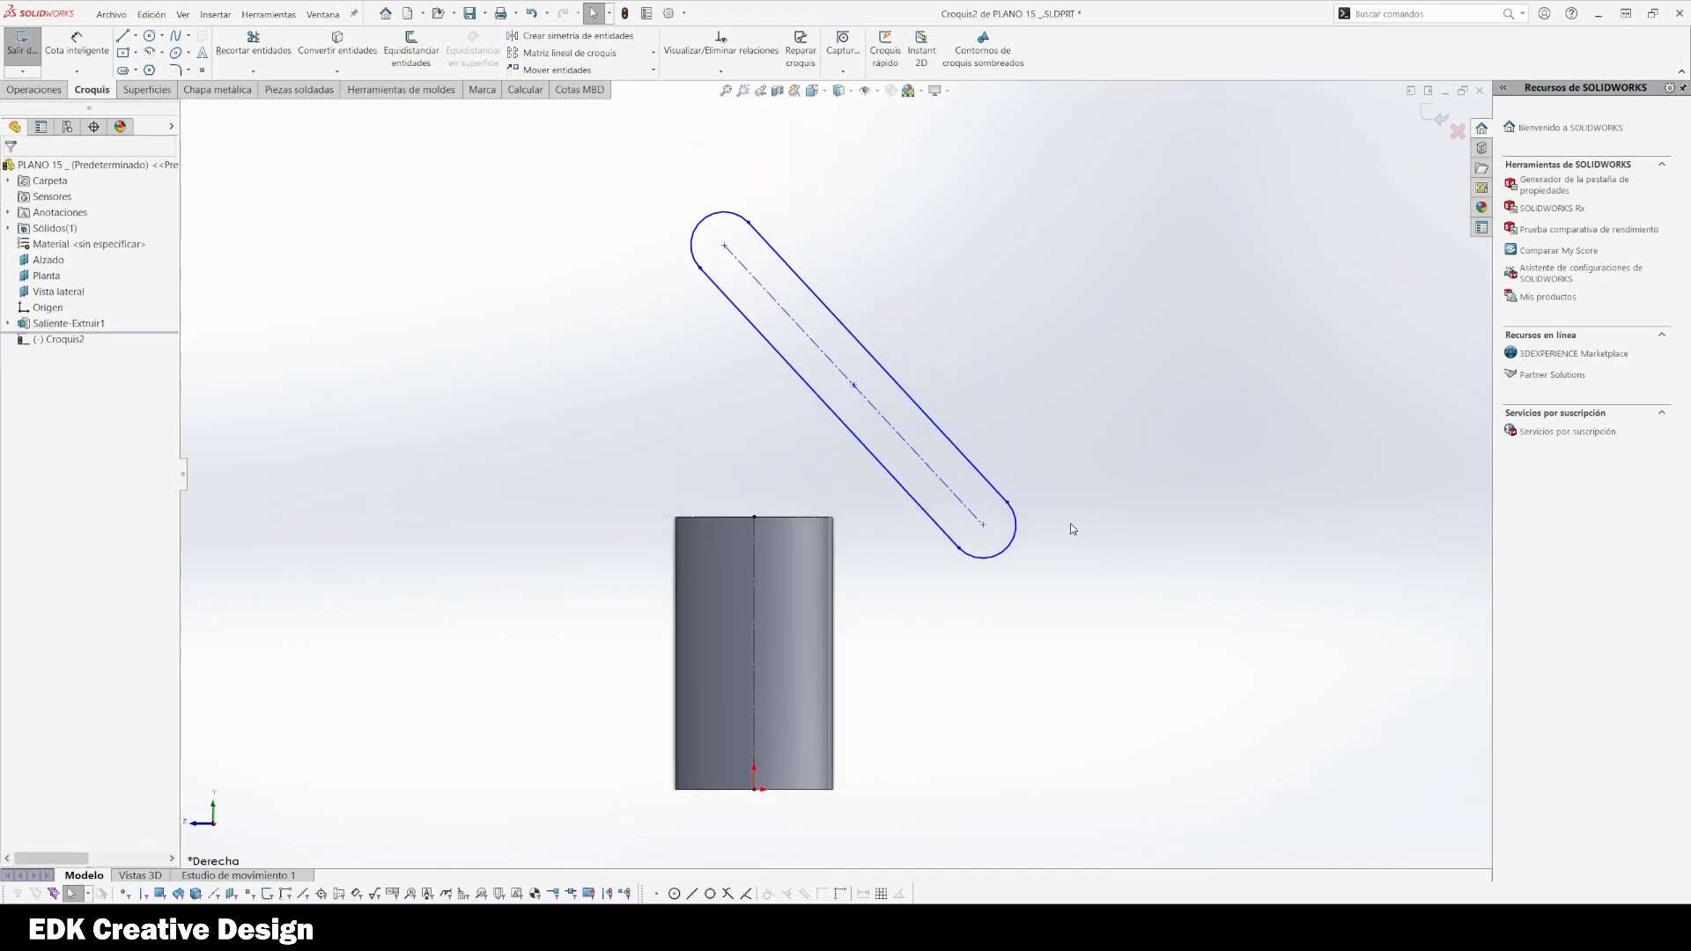
Dimension the slot's width and set it to 10 mm
right_click_drag(1069, 505, 1047, 399)
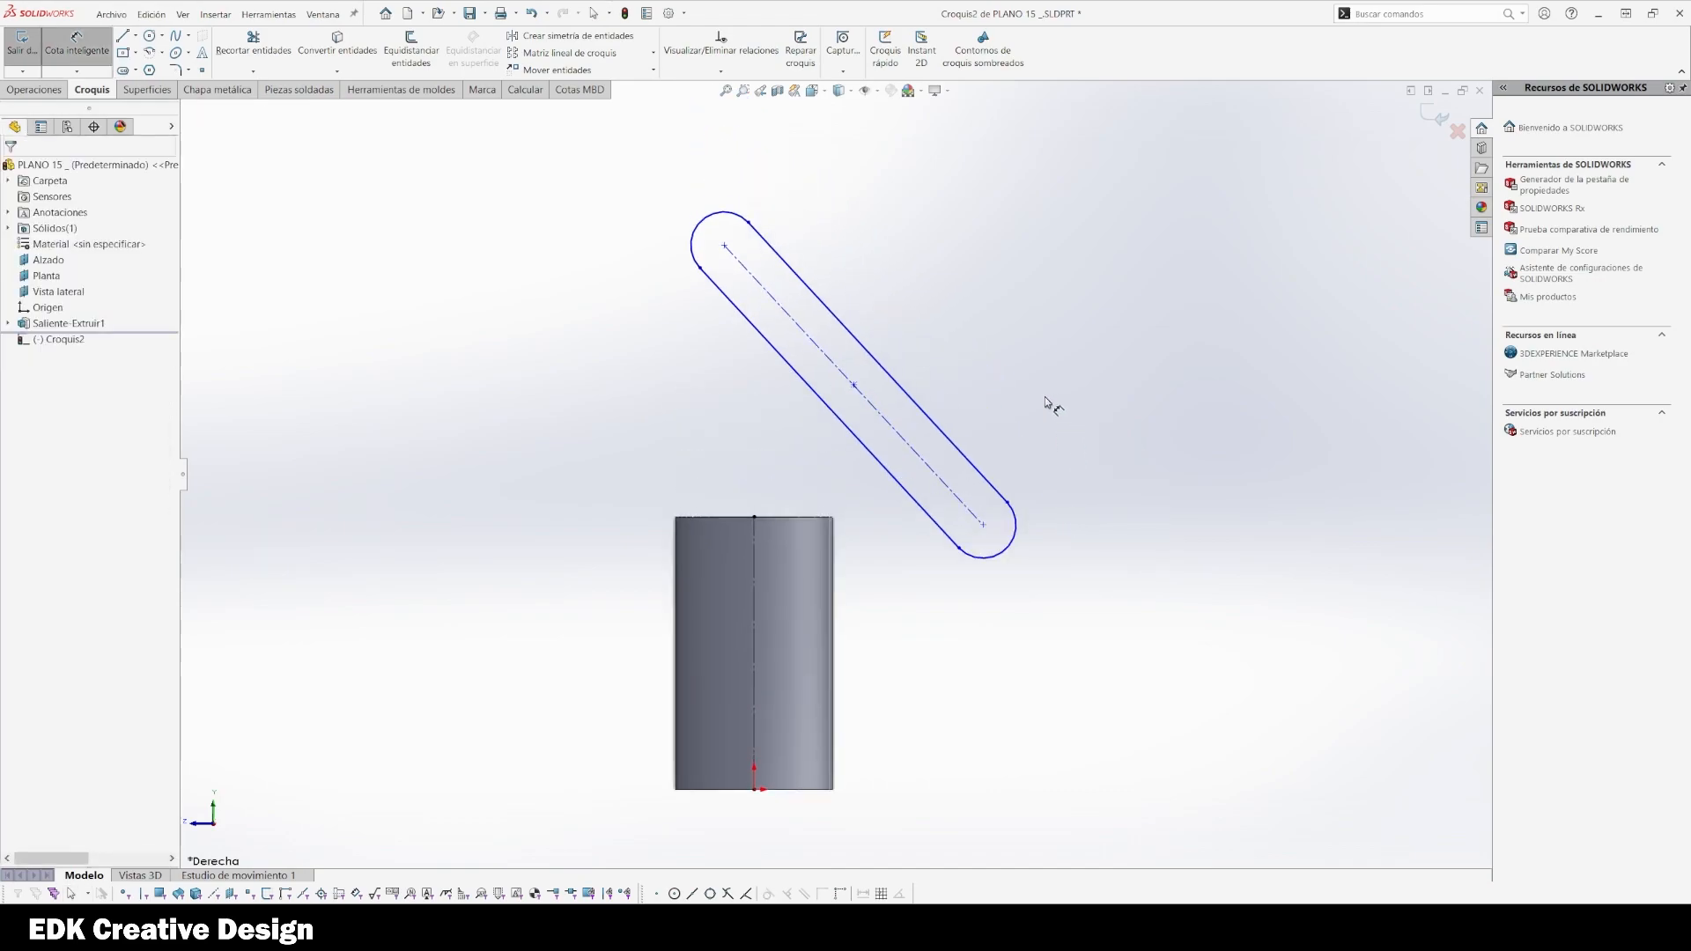
left_click(938, 424)
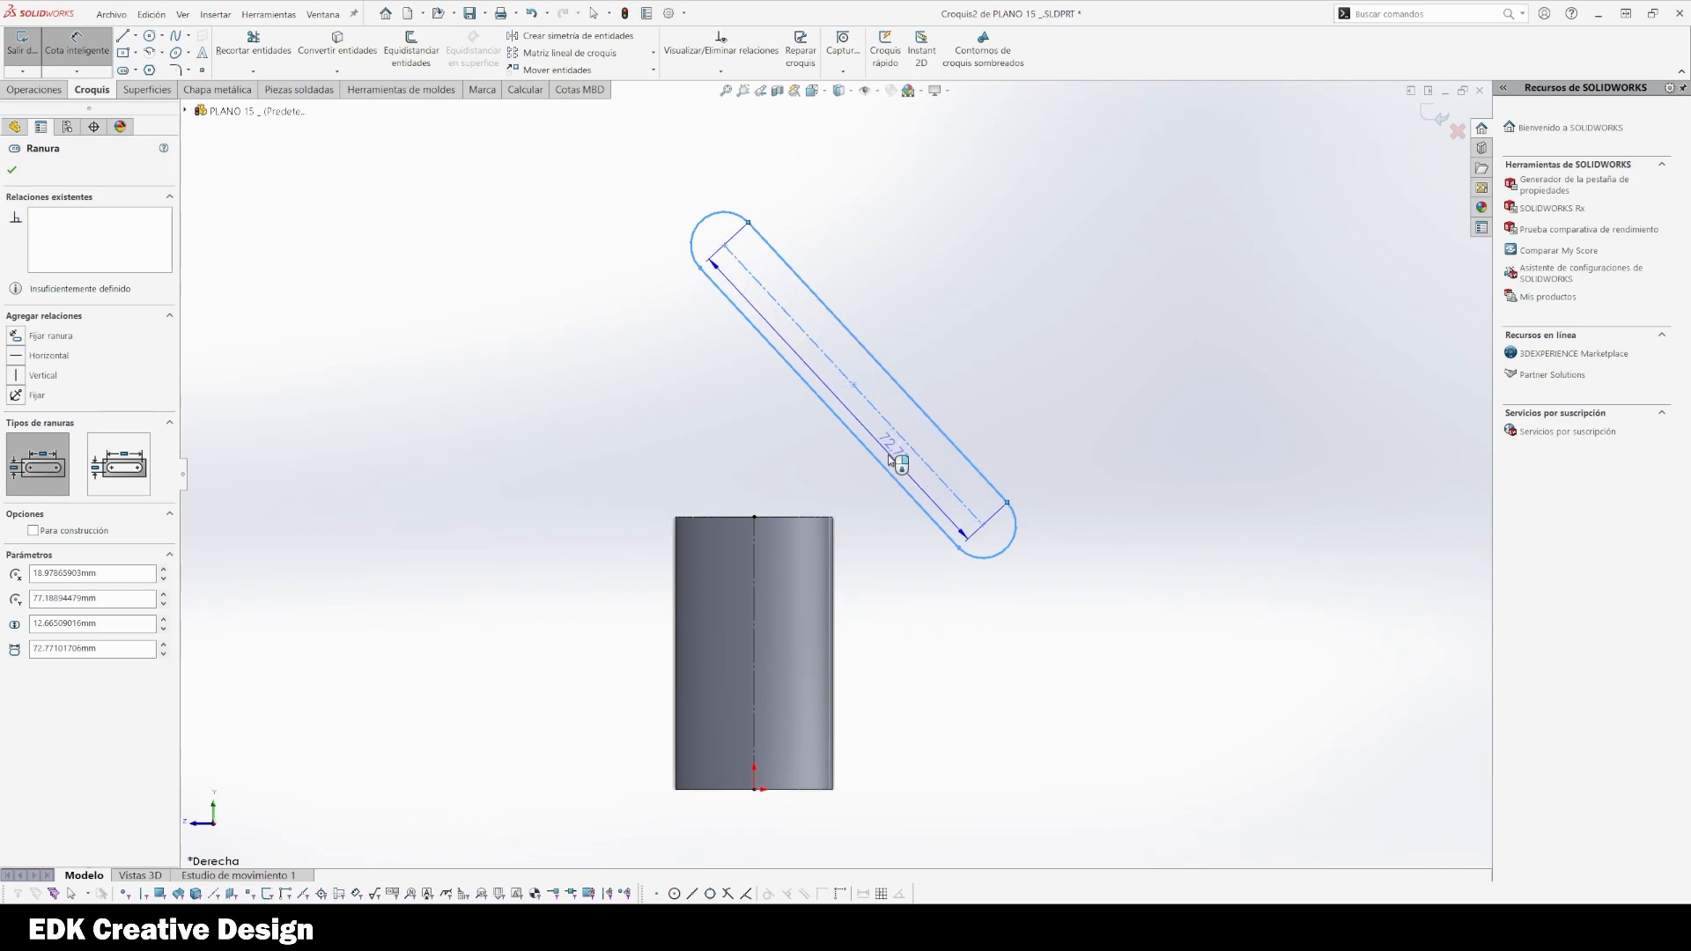
left_click(894, 547)
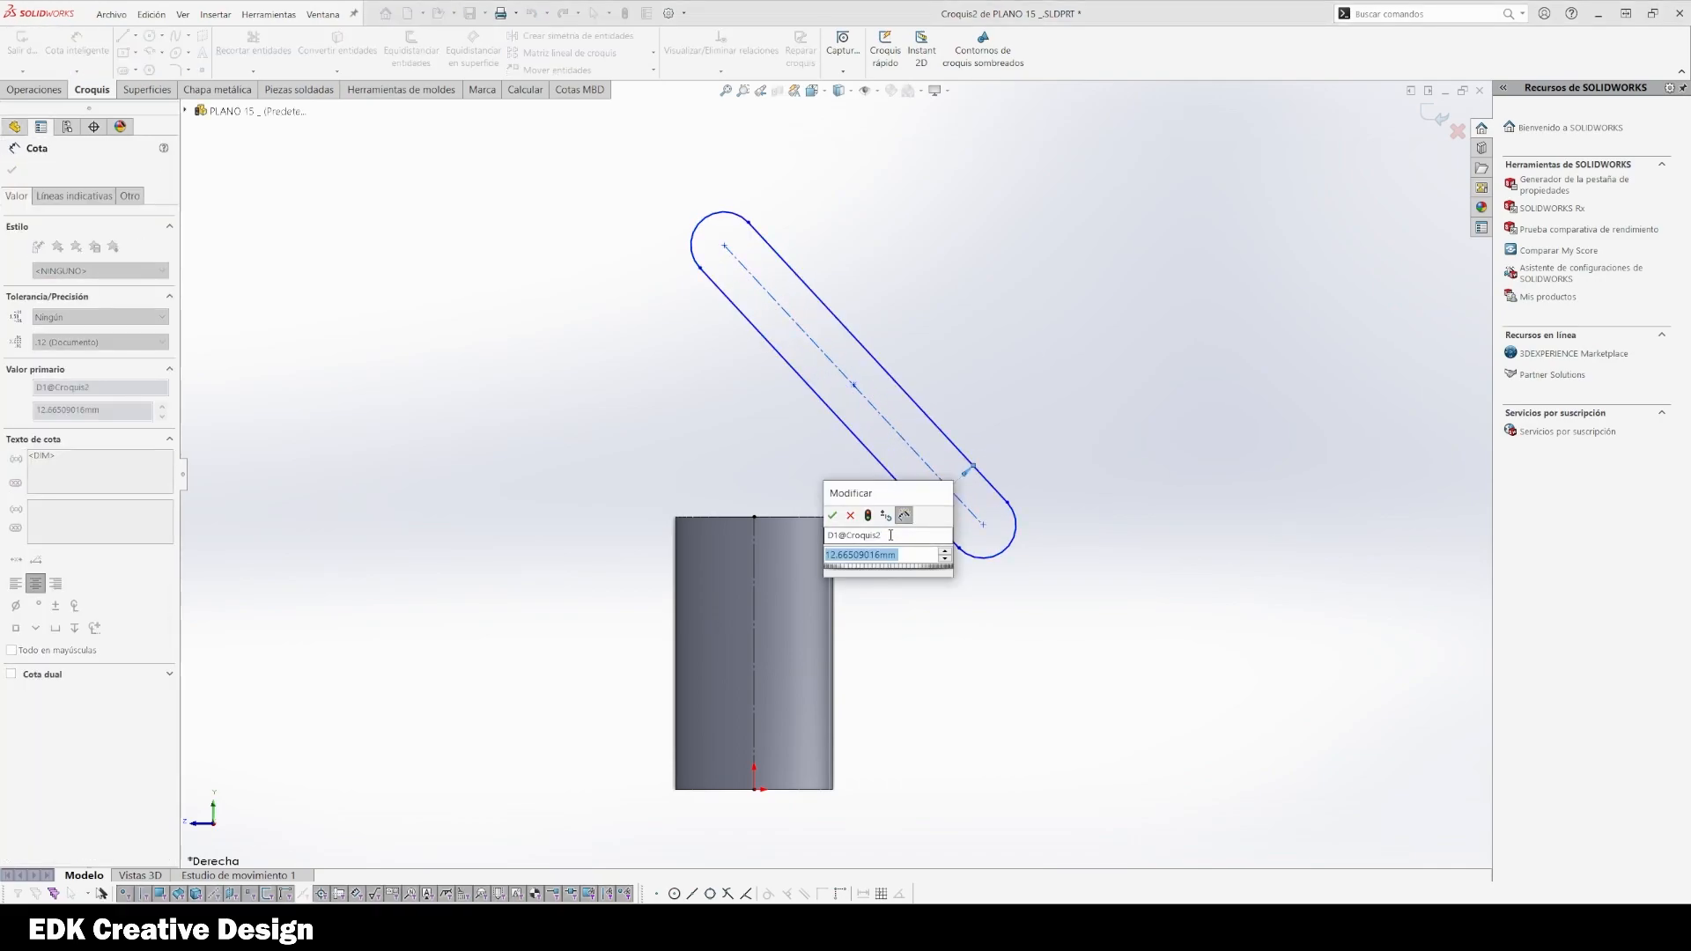
type("10")
key("Return")
key("Escape")
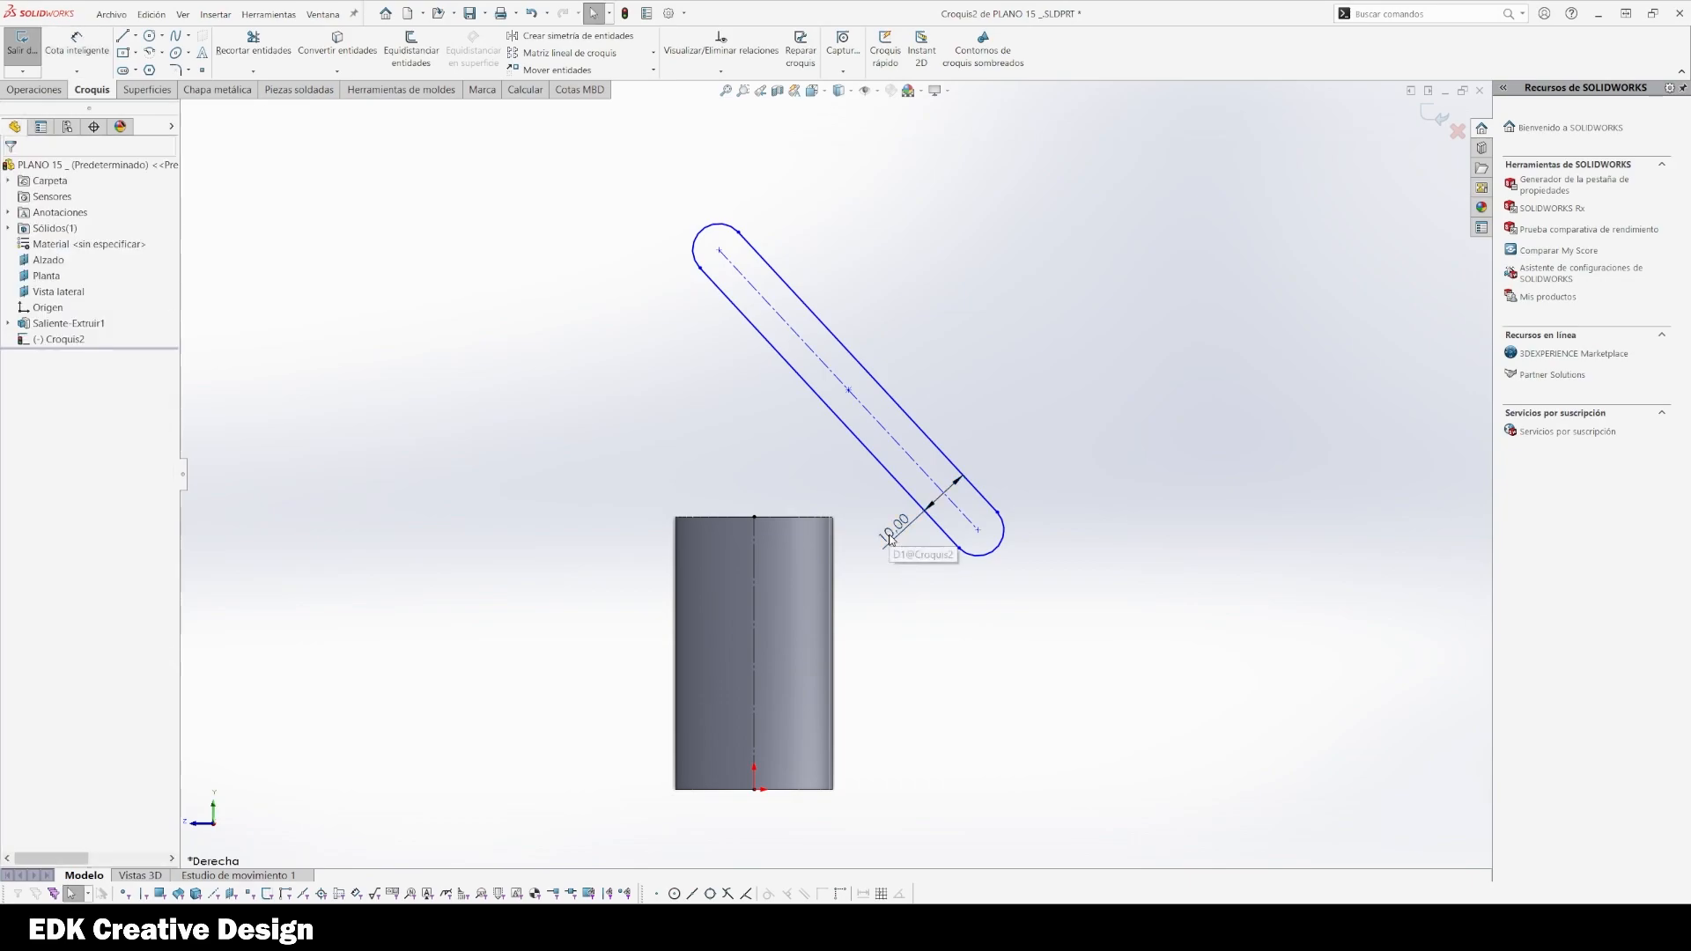
Dimension the vertical distance between the slot's two arc centres and set it to 32 mm
right_click_drag(978, 659, 986, 564)
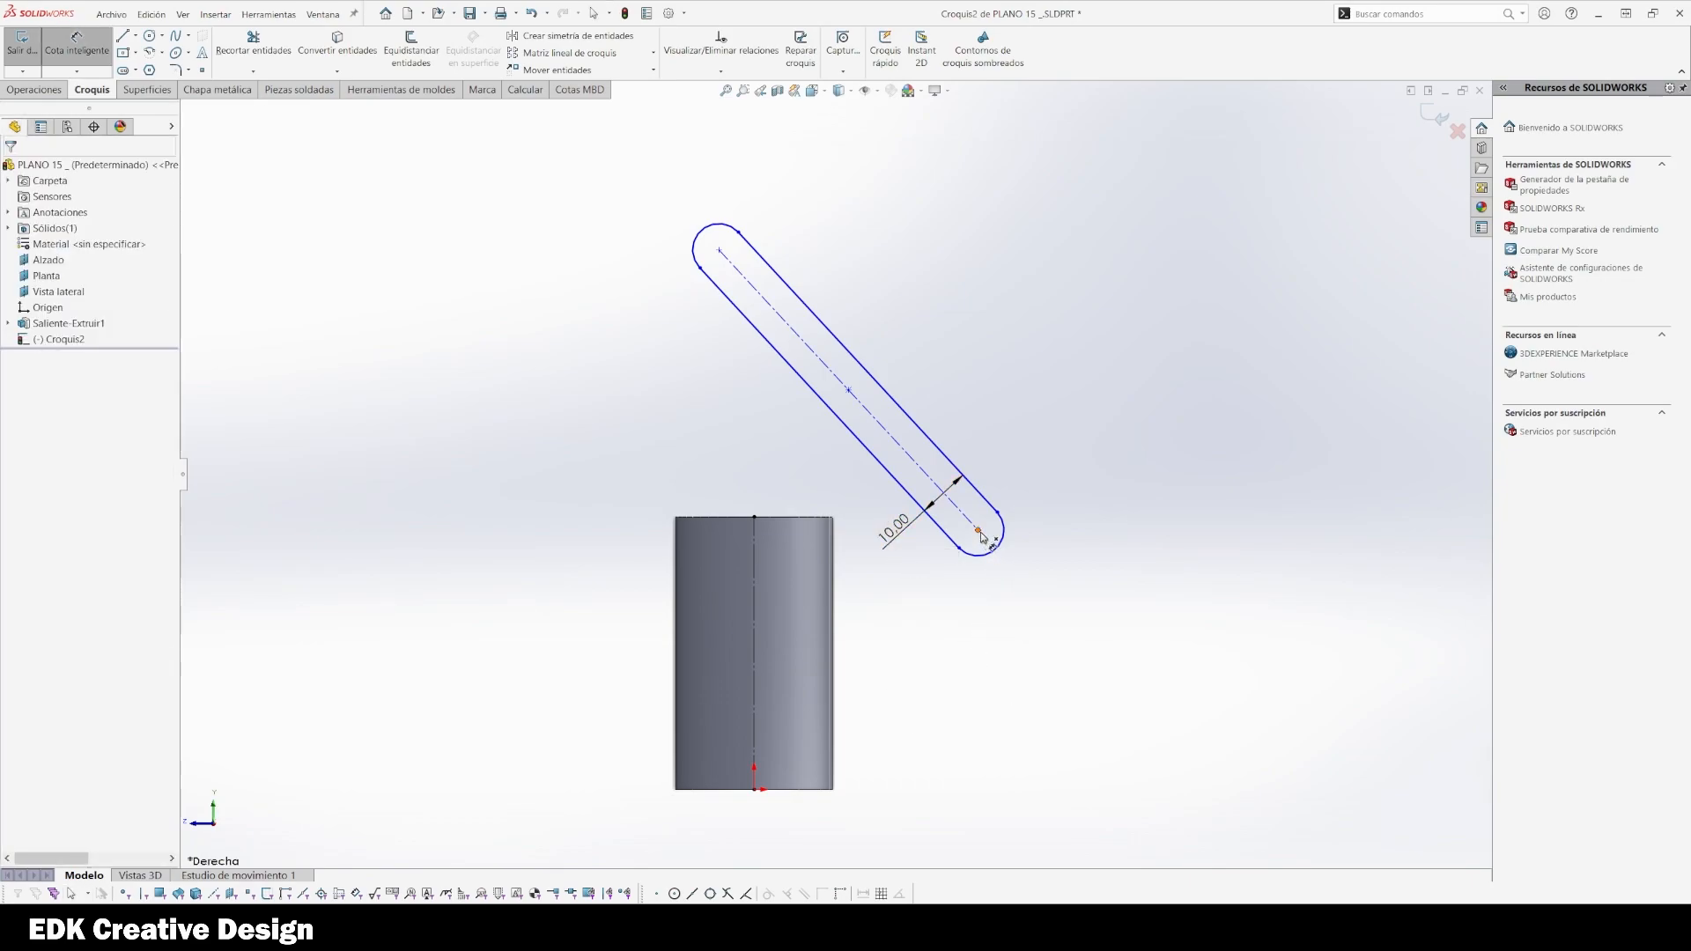
left_click(989, 553)
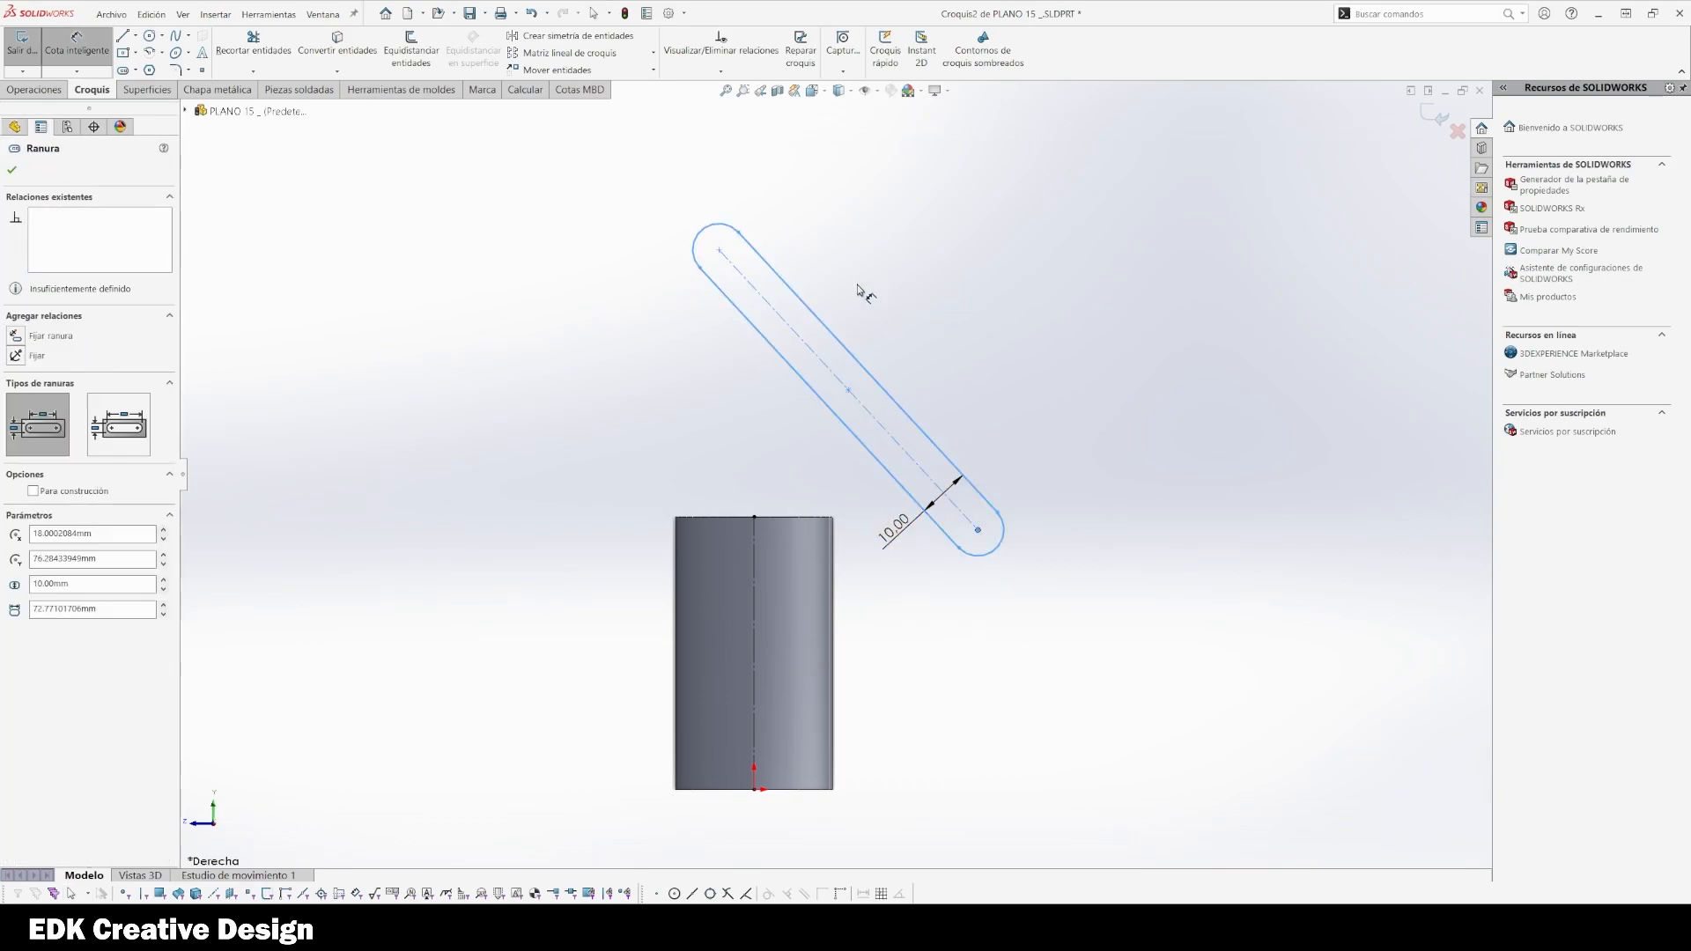
left_click(721, 253)
left_click(978, 529)
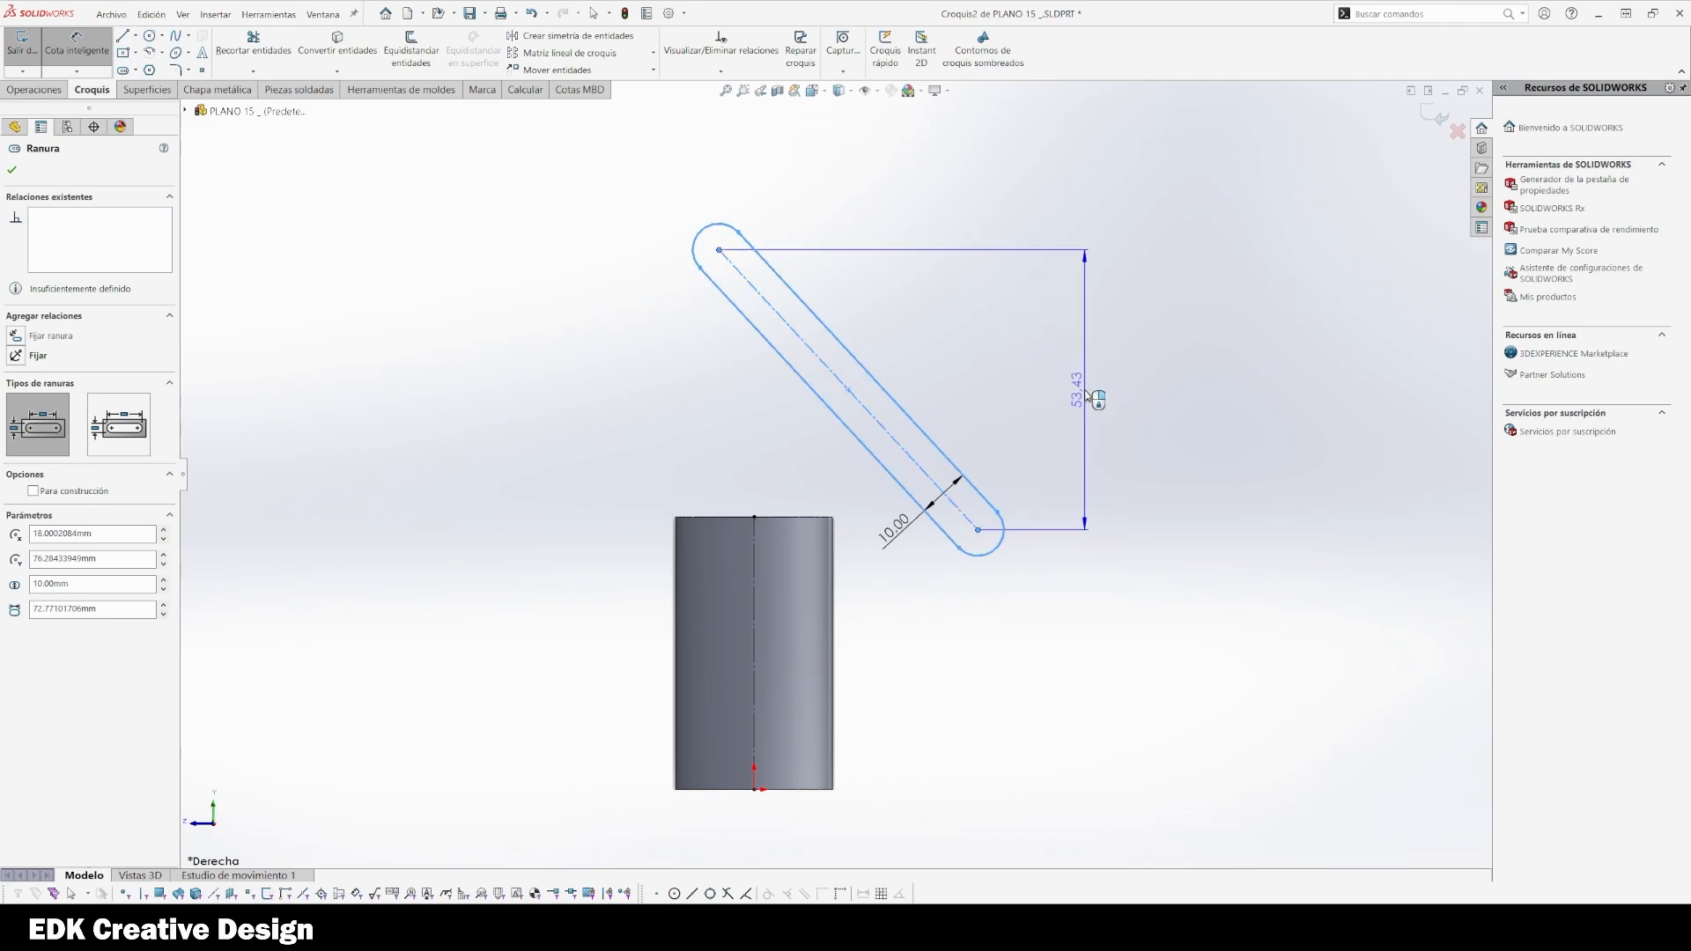
left_click(1086, 396)
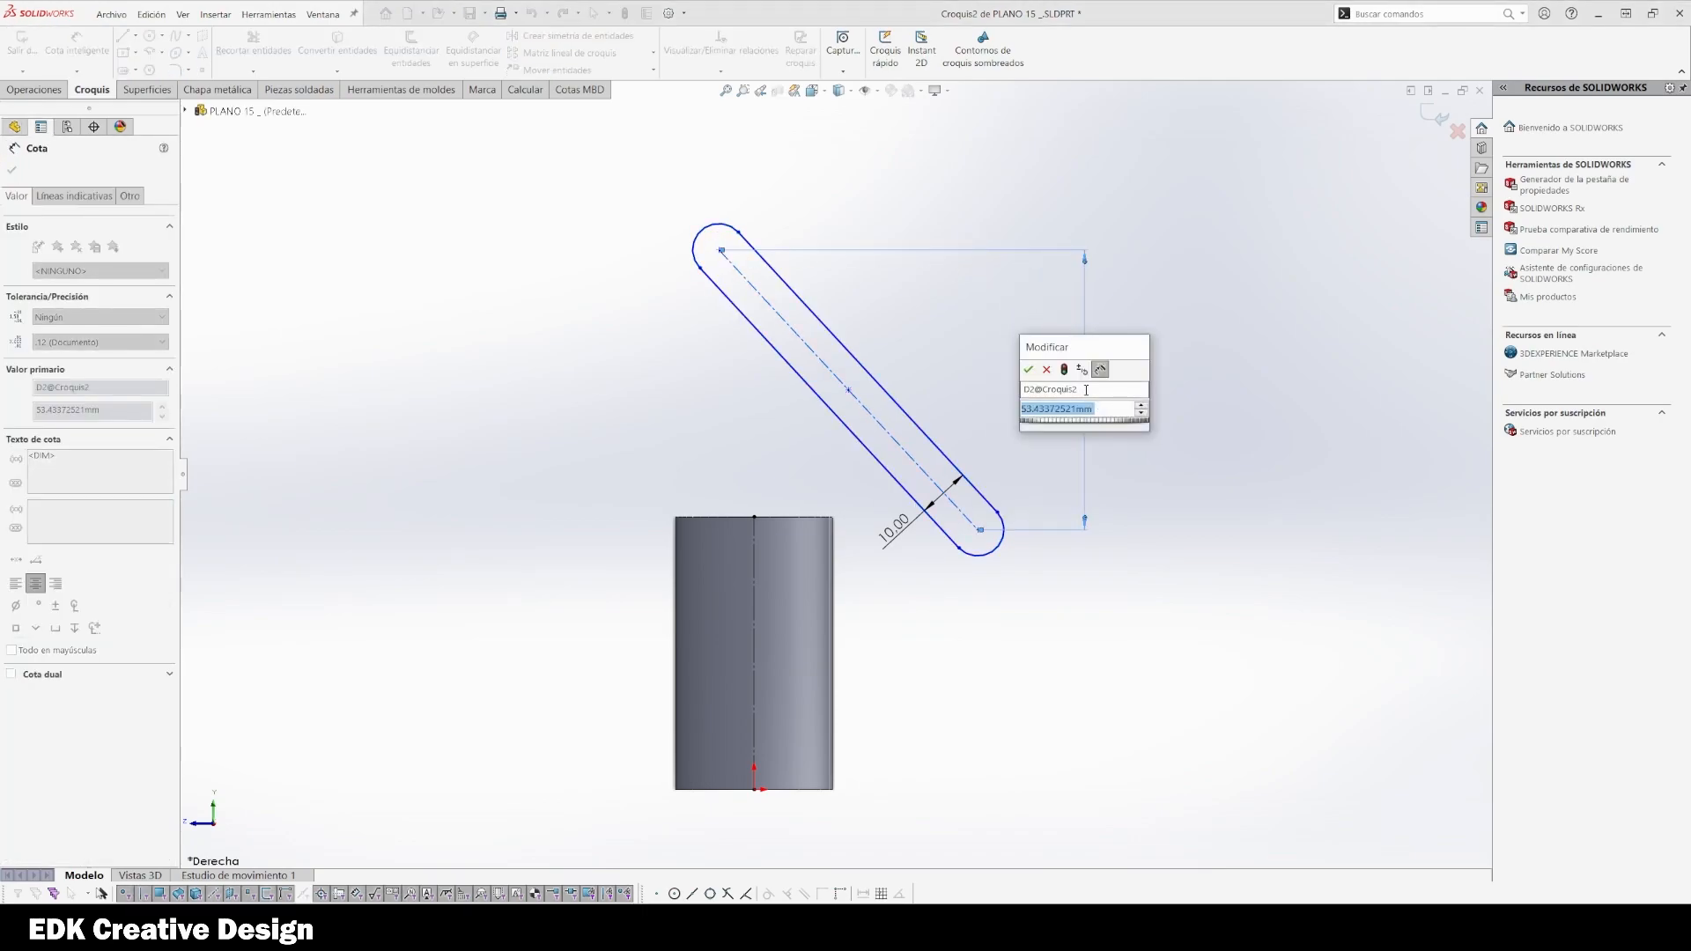
type("32")
key("Return")
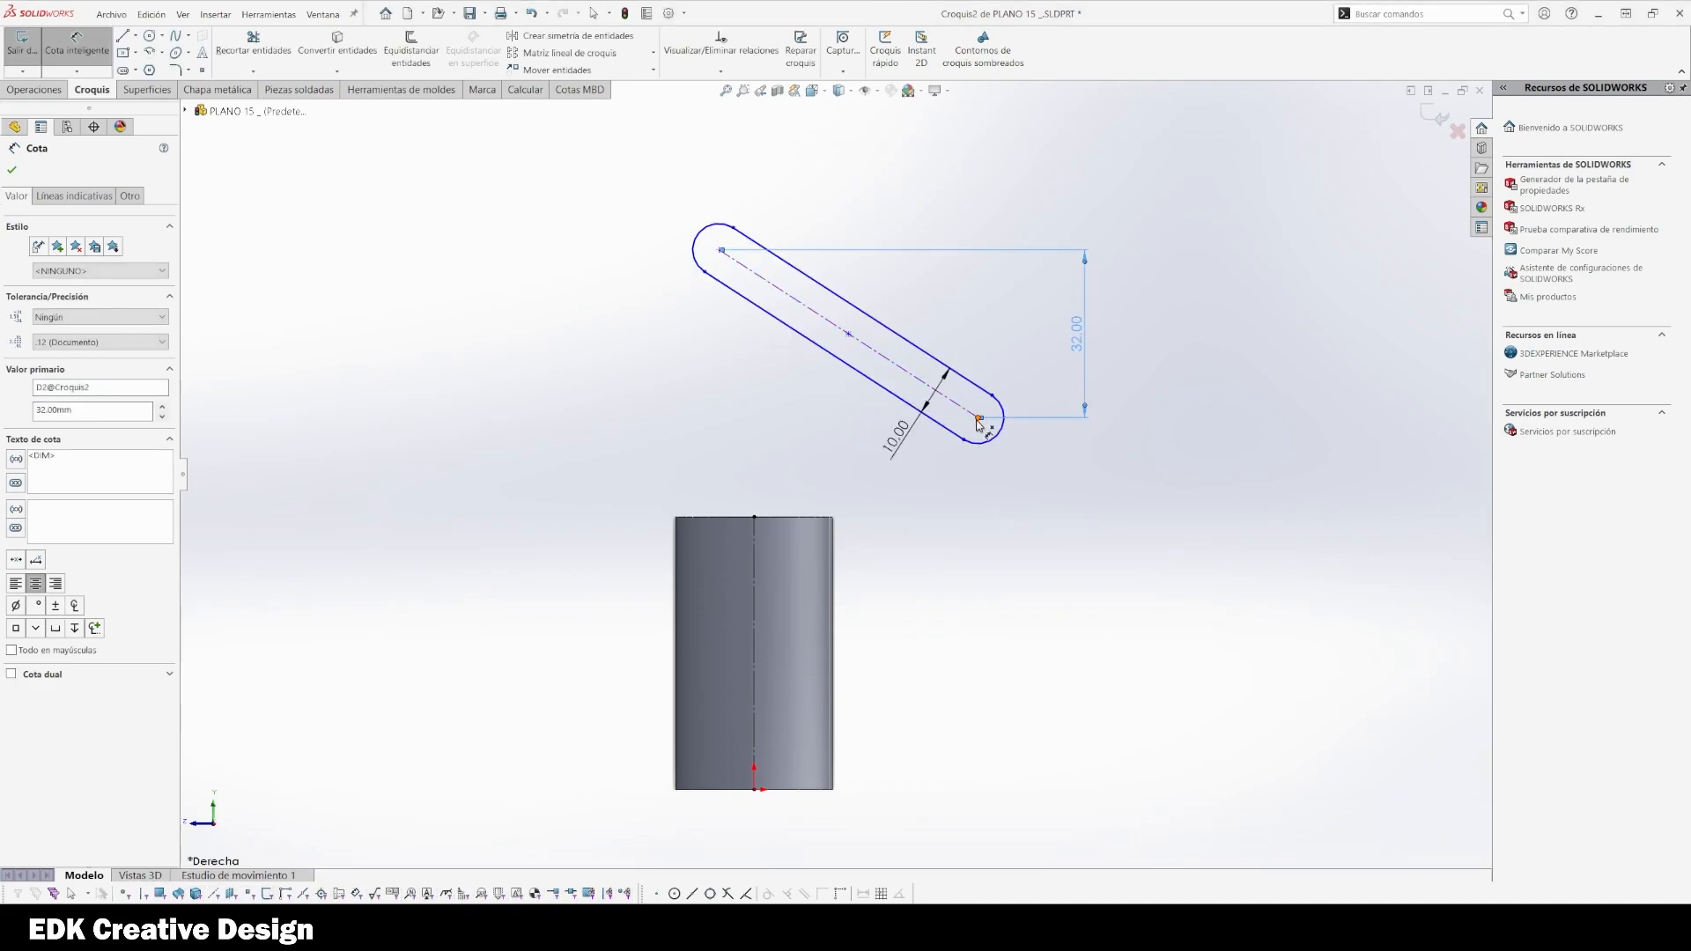
Dimension the horizontal distance between the slot's two arc centres and set it to 30 mm
left_click(979, 423)
left_click(720, 254)
left_click(821, 167)
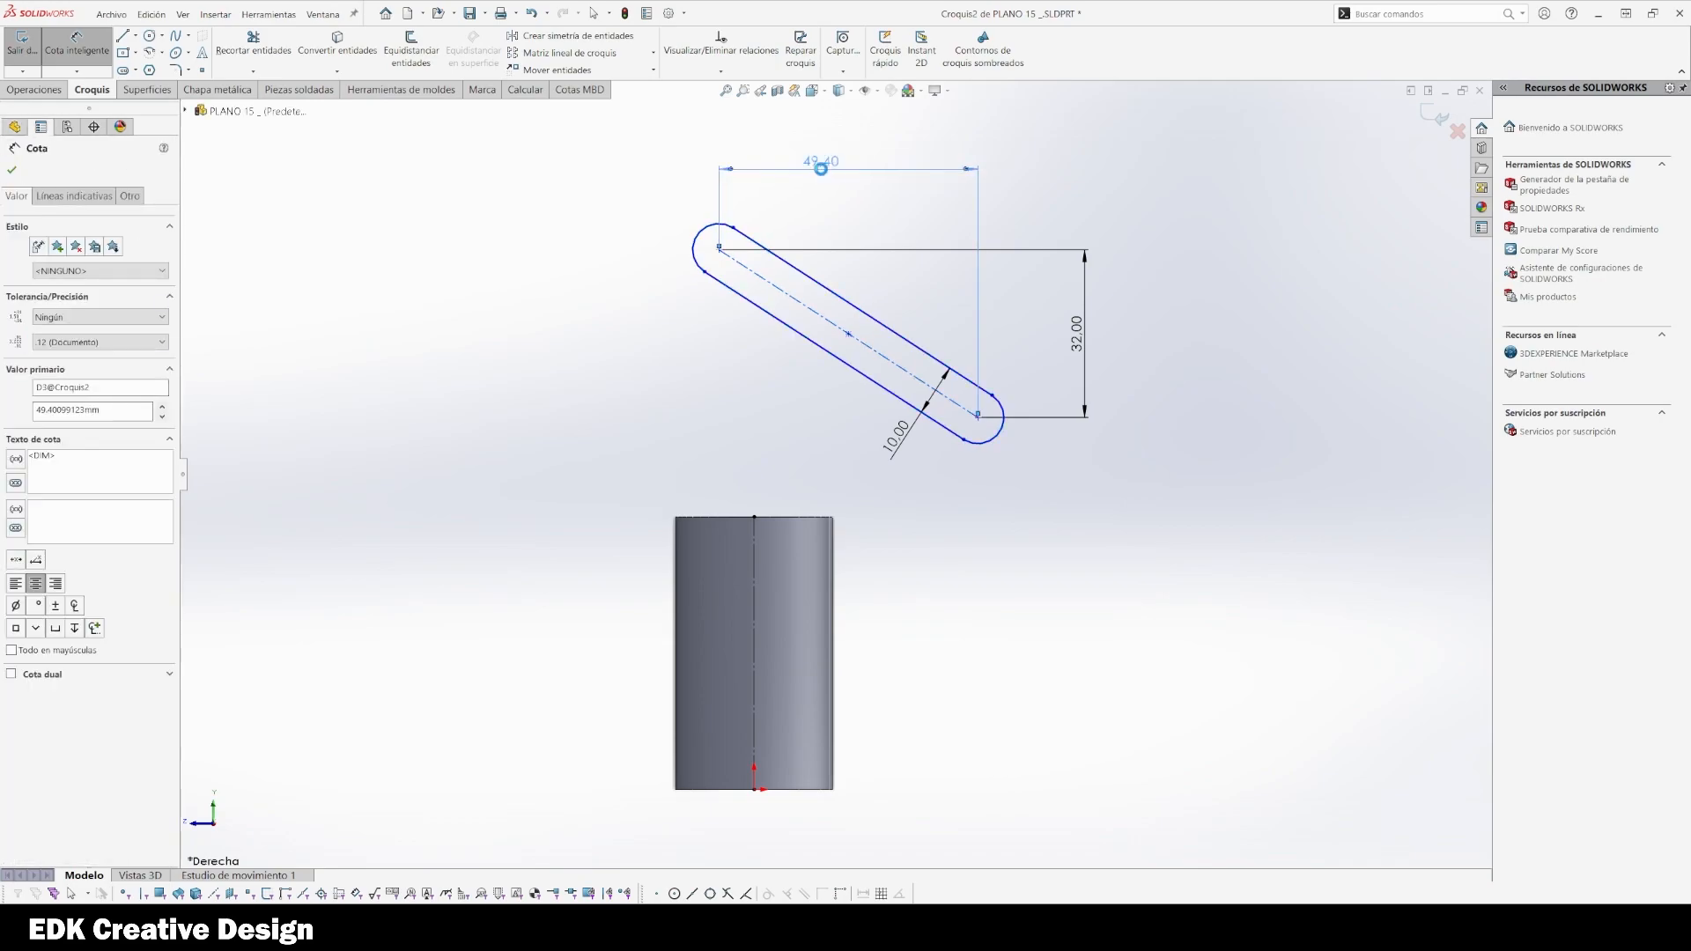
type("30")
key("Return")
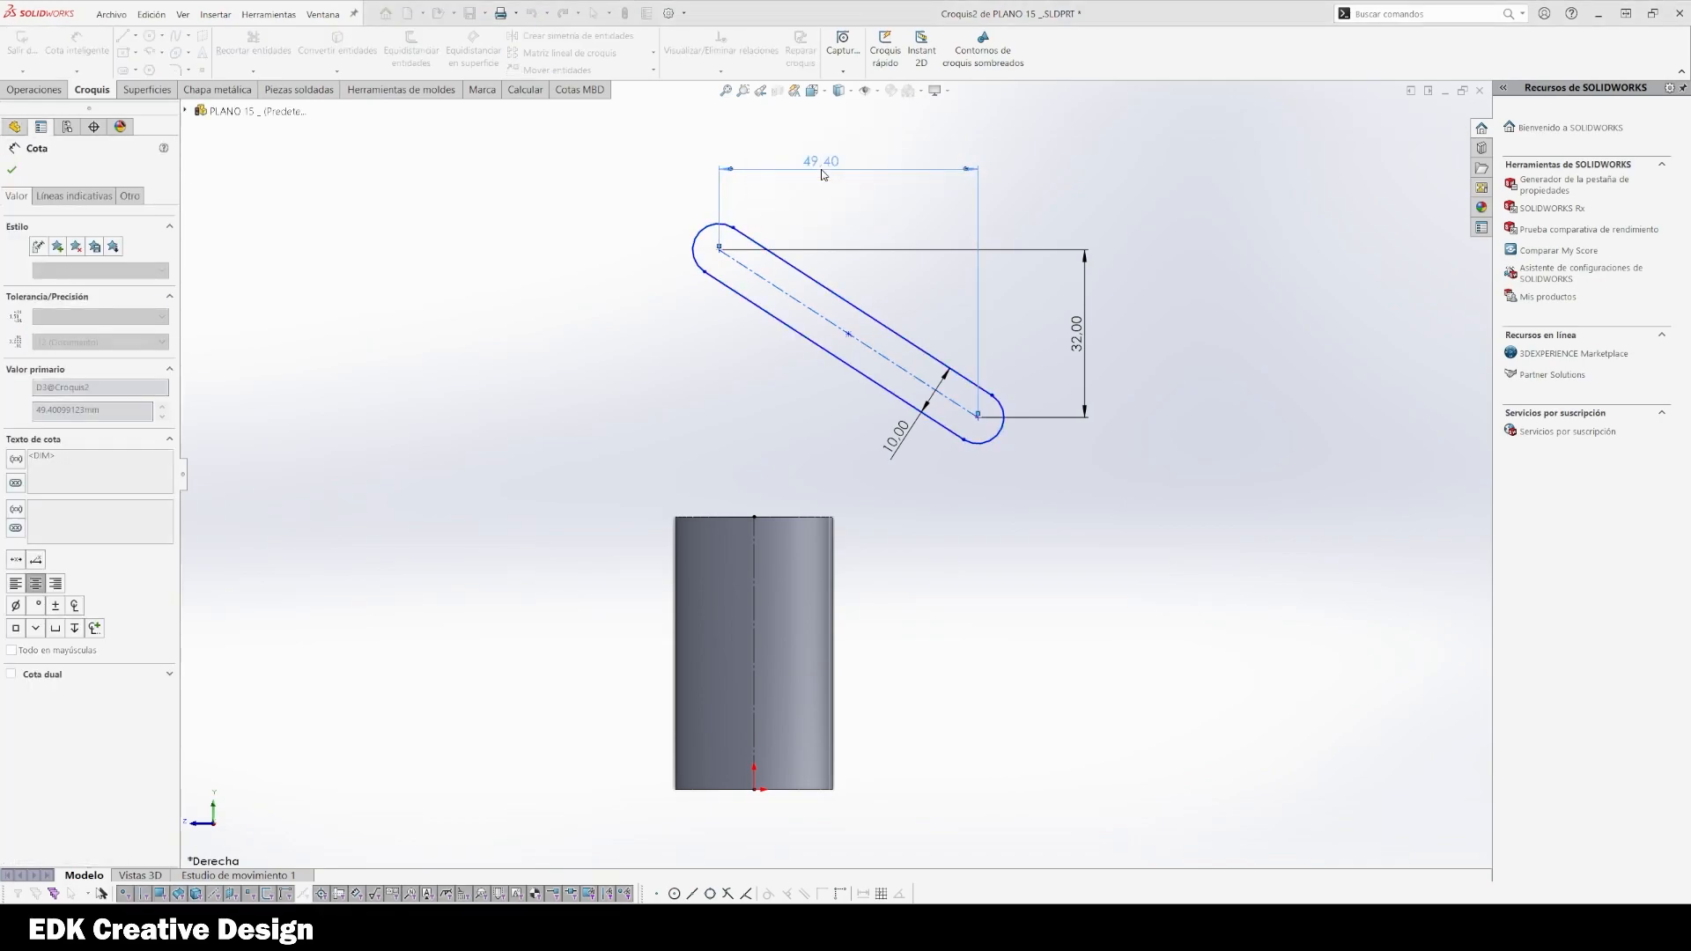
key("Escape")
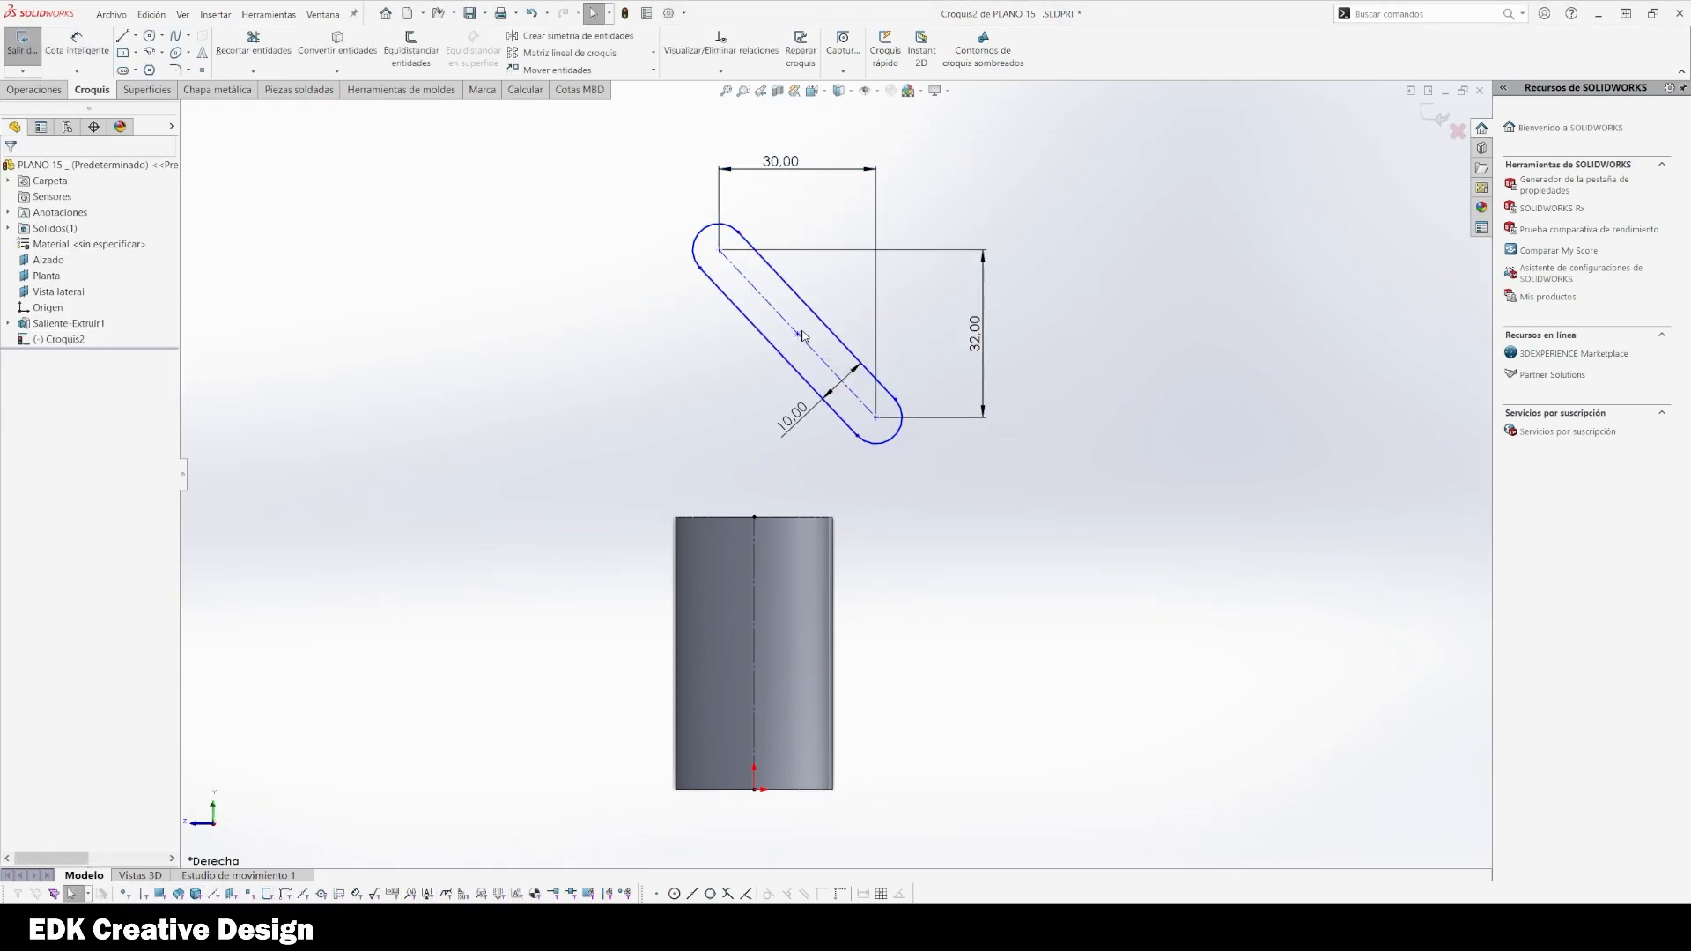
Make the slot's centre point coincident with the midpoint of the cylinder's vertical construction line
left_click(755, 599)
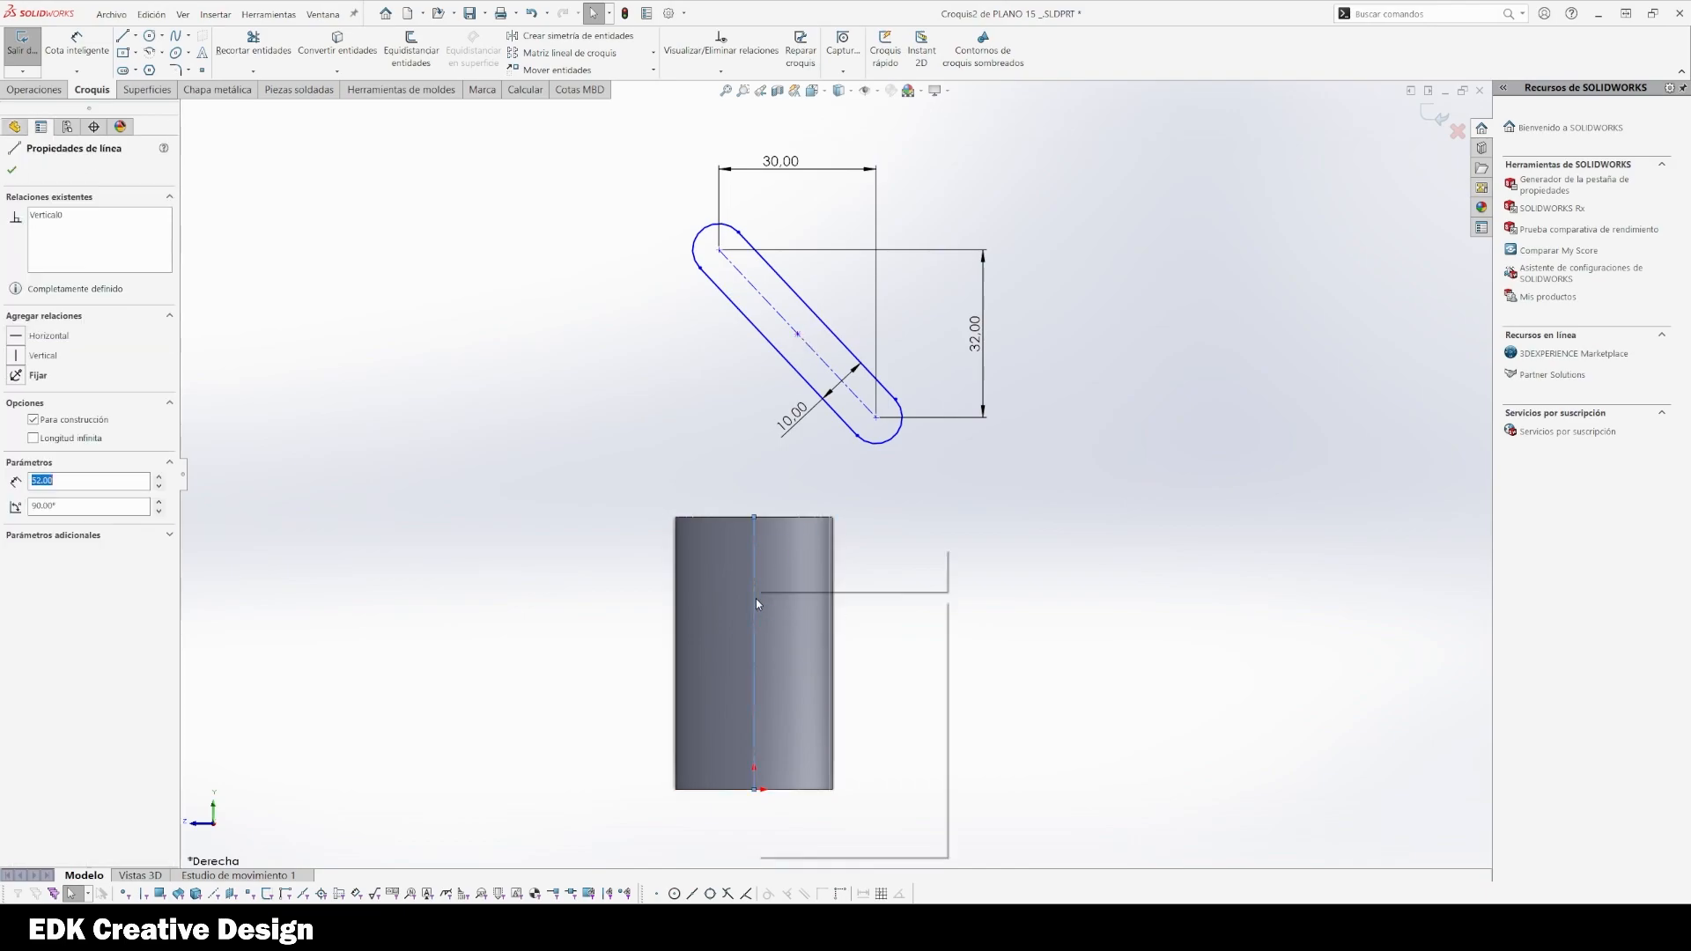
right_click(755, 599)
left_click(832, 609)
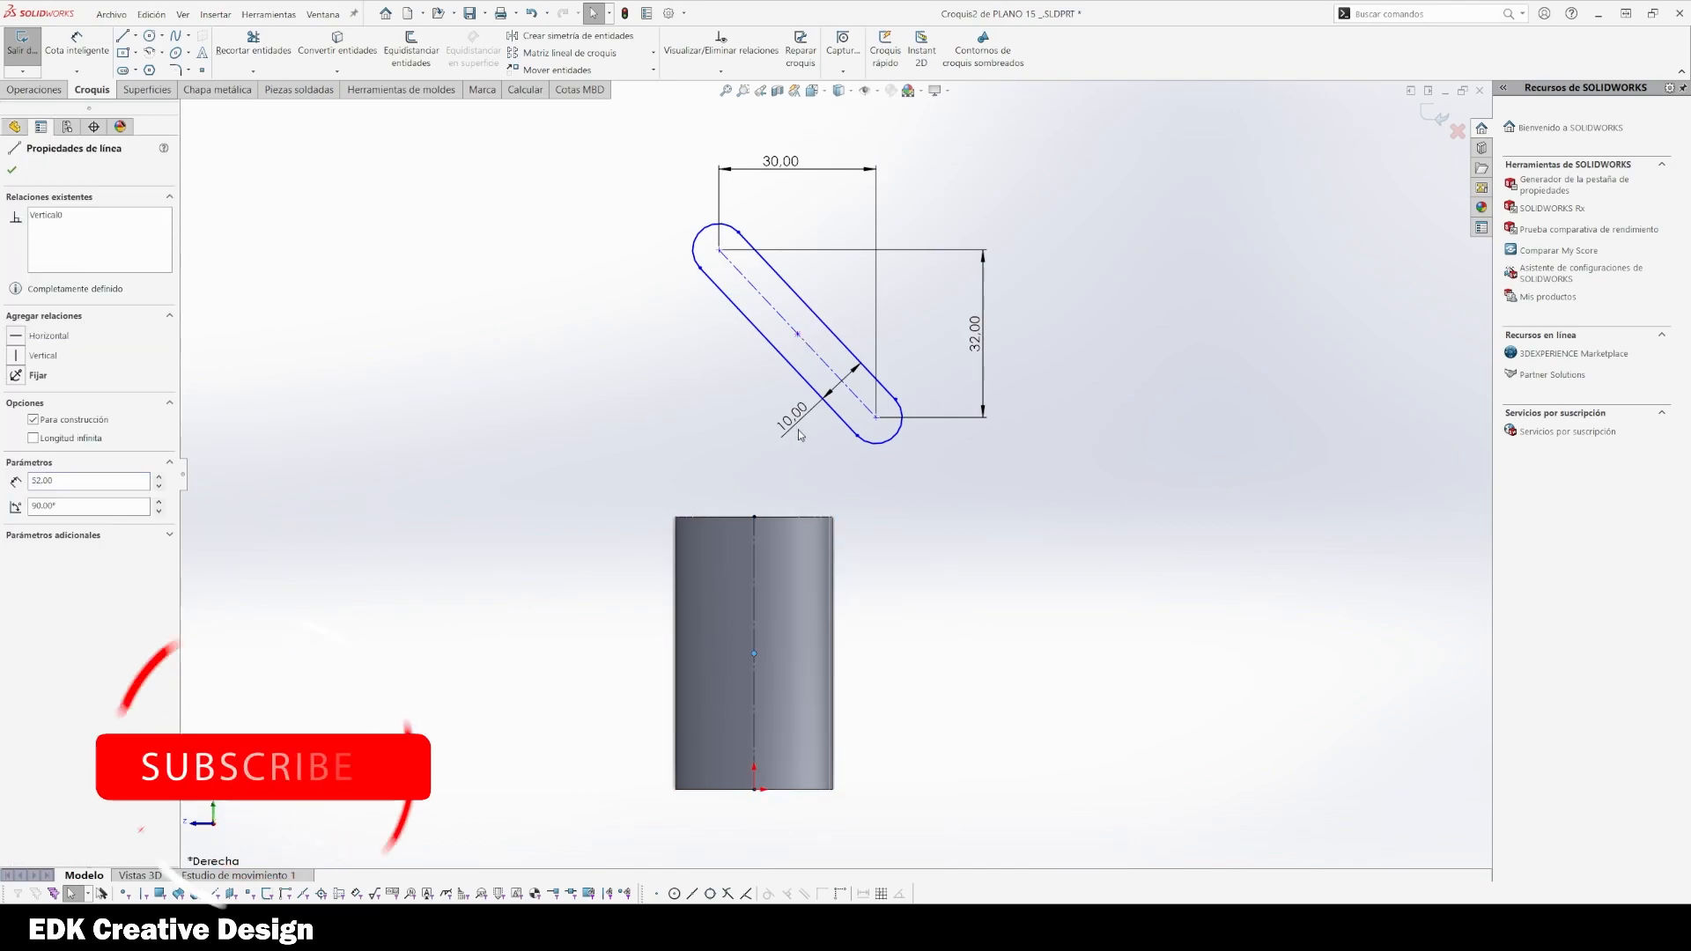
left_click(797, 334, "ctrl")
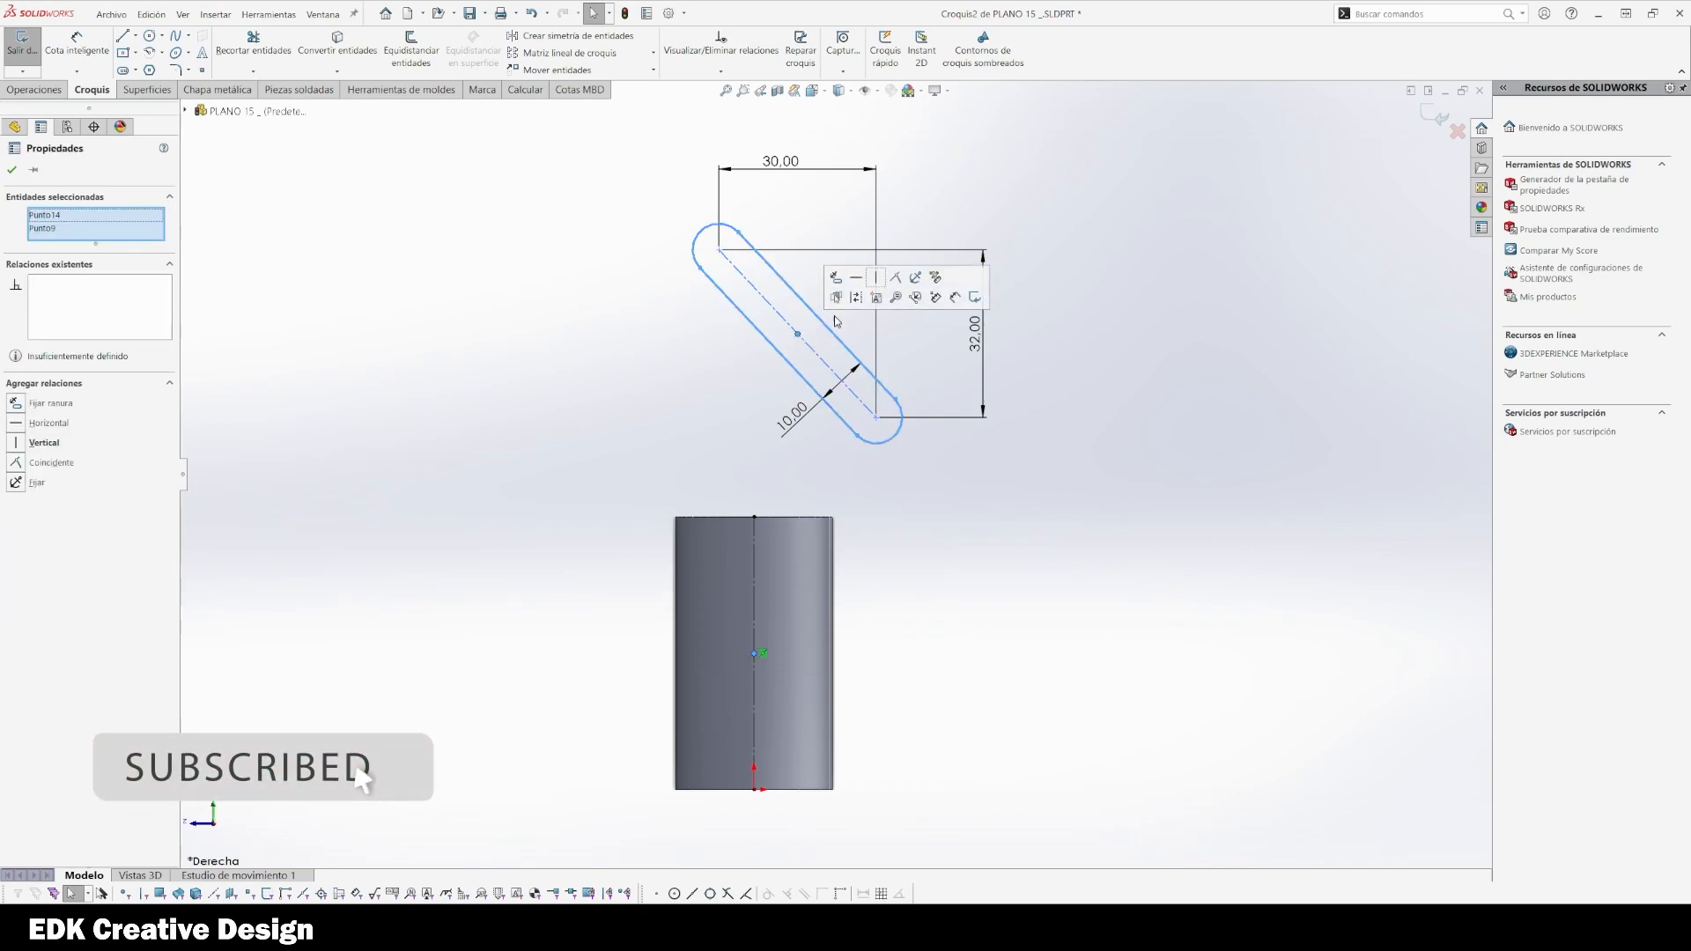
left_click(896, 277)
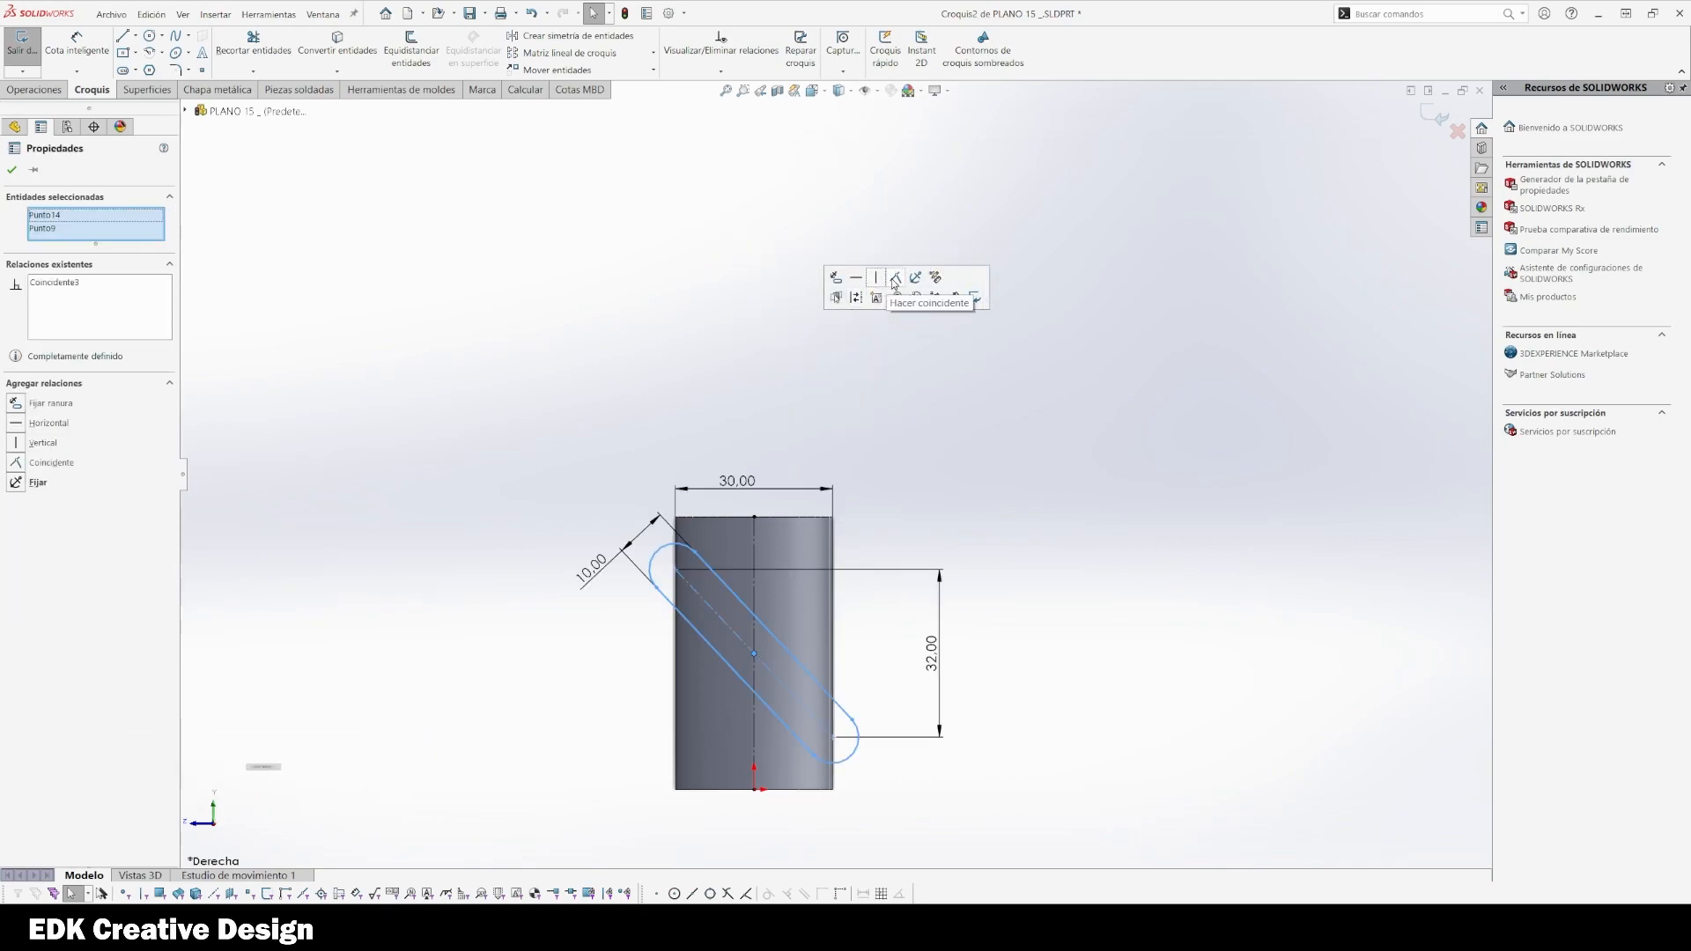
left_click(1165, 456)
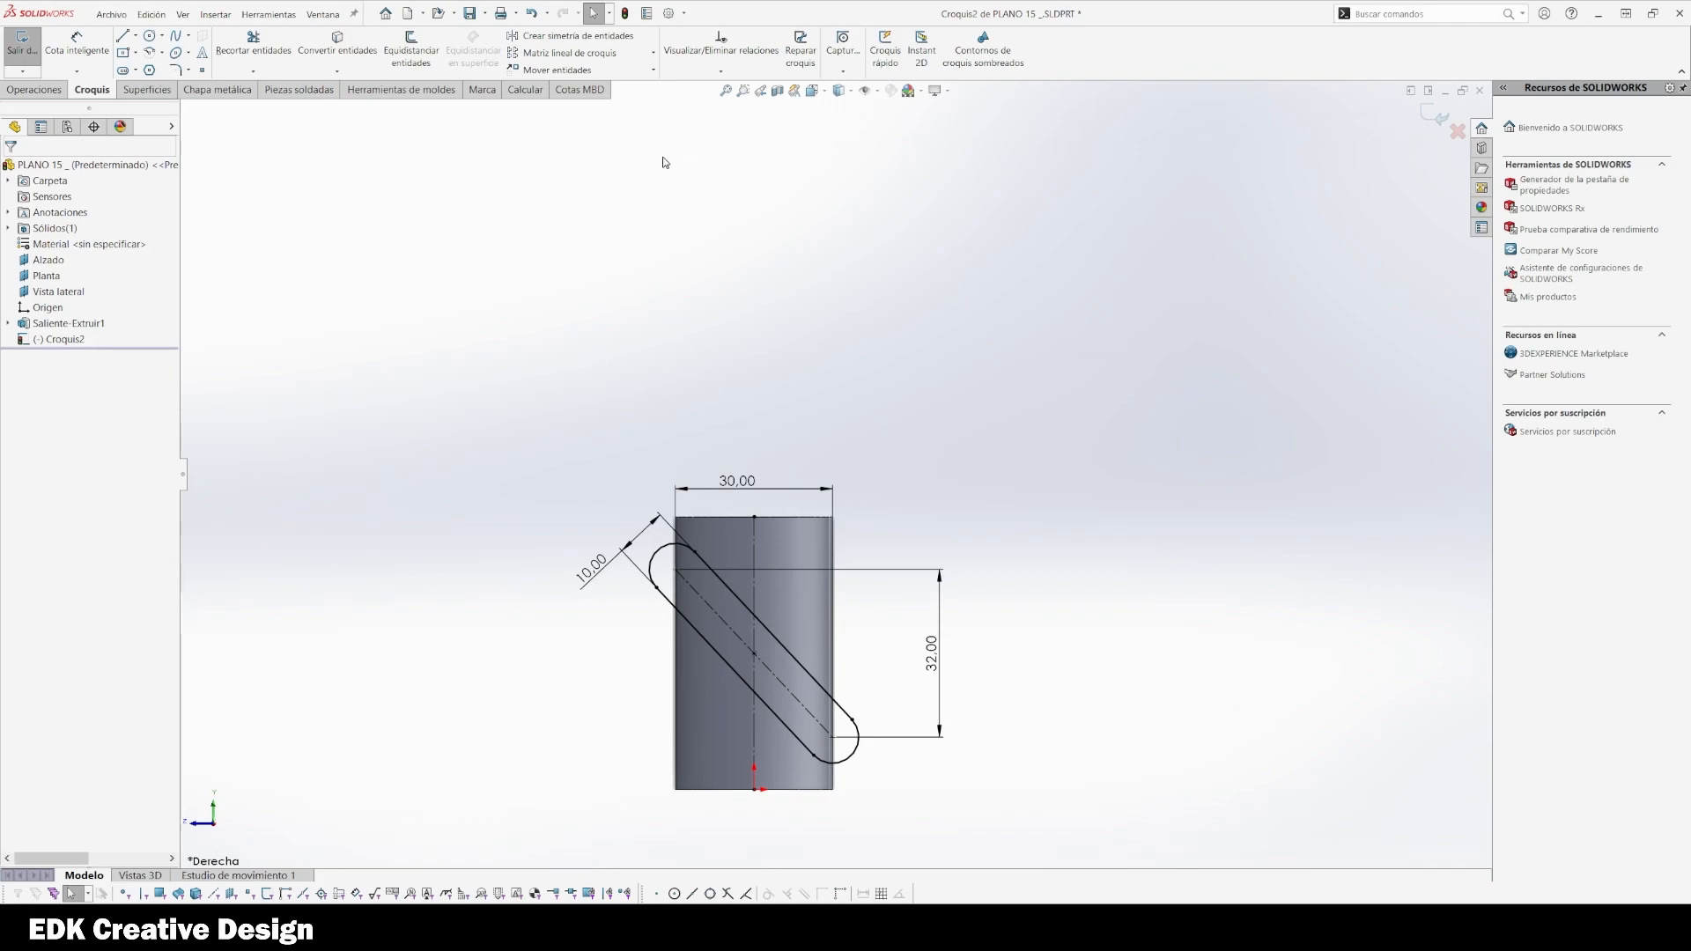
Close the slot sketch and begin a deboss Wrap of it onto the cylinder's outer face, using the spline surface method
left_click(63, 91)
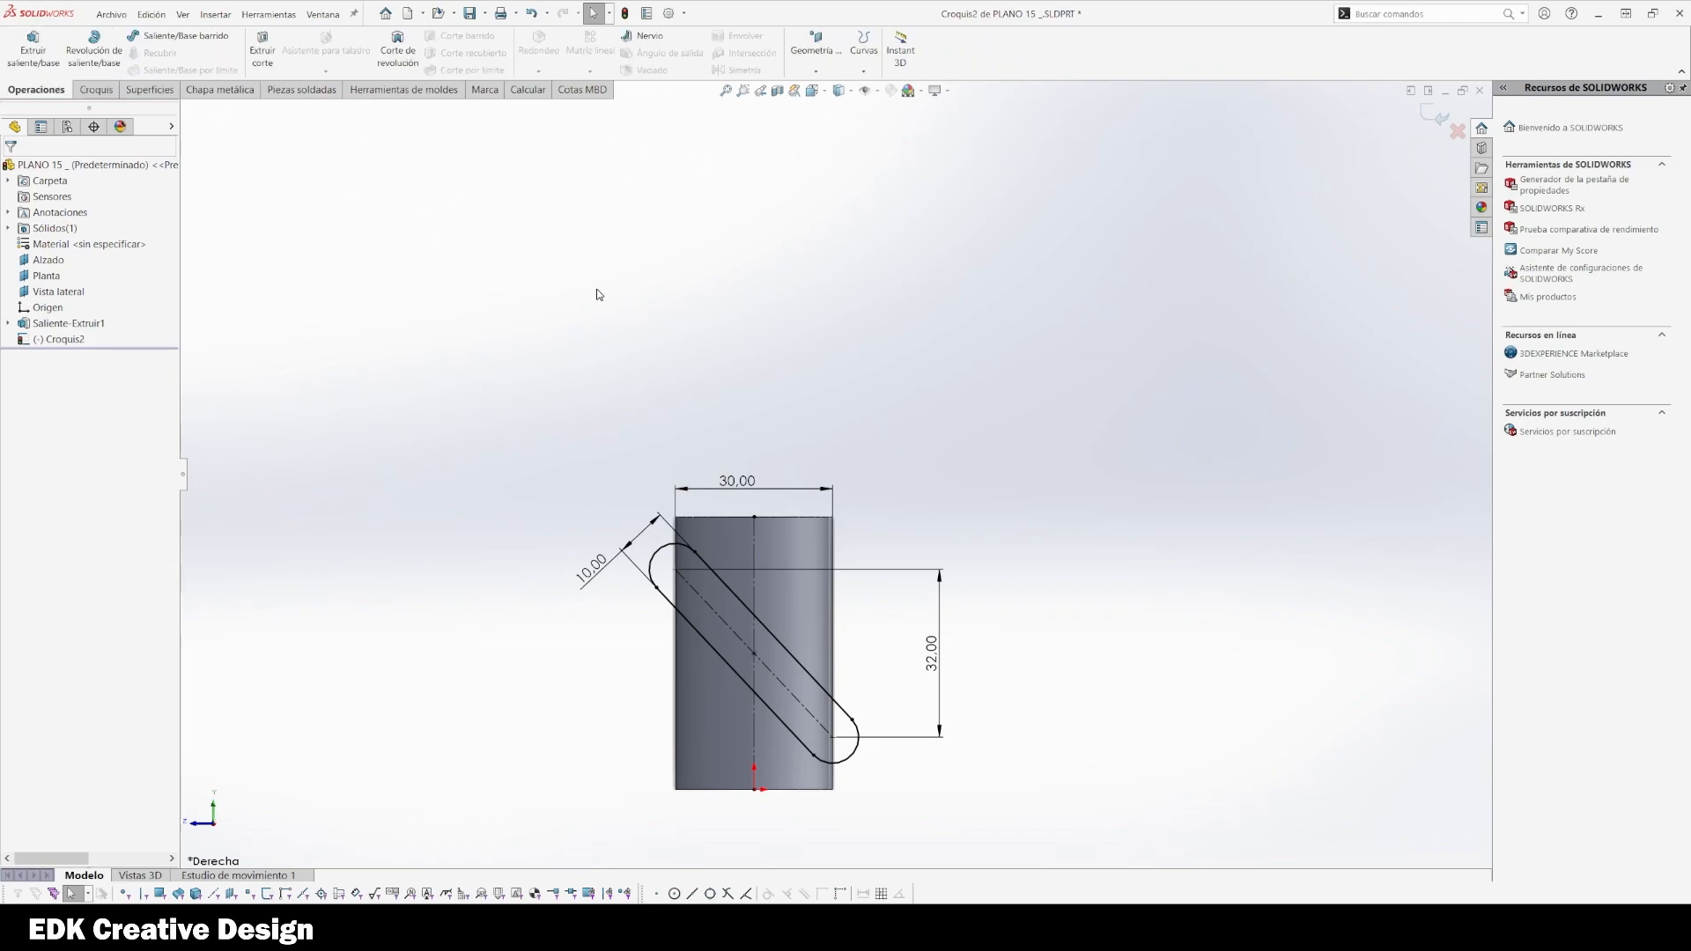
left_click(1427, 114)
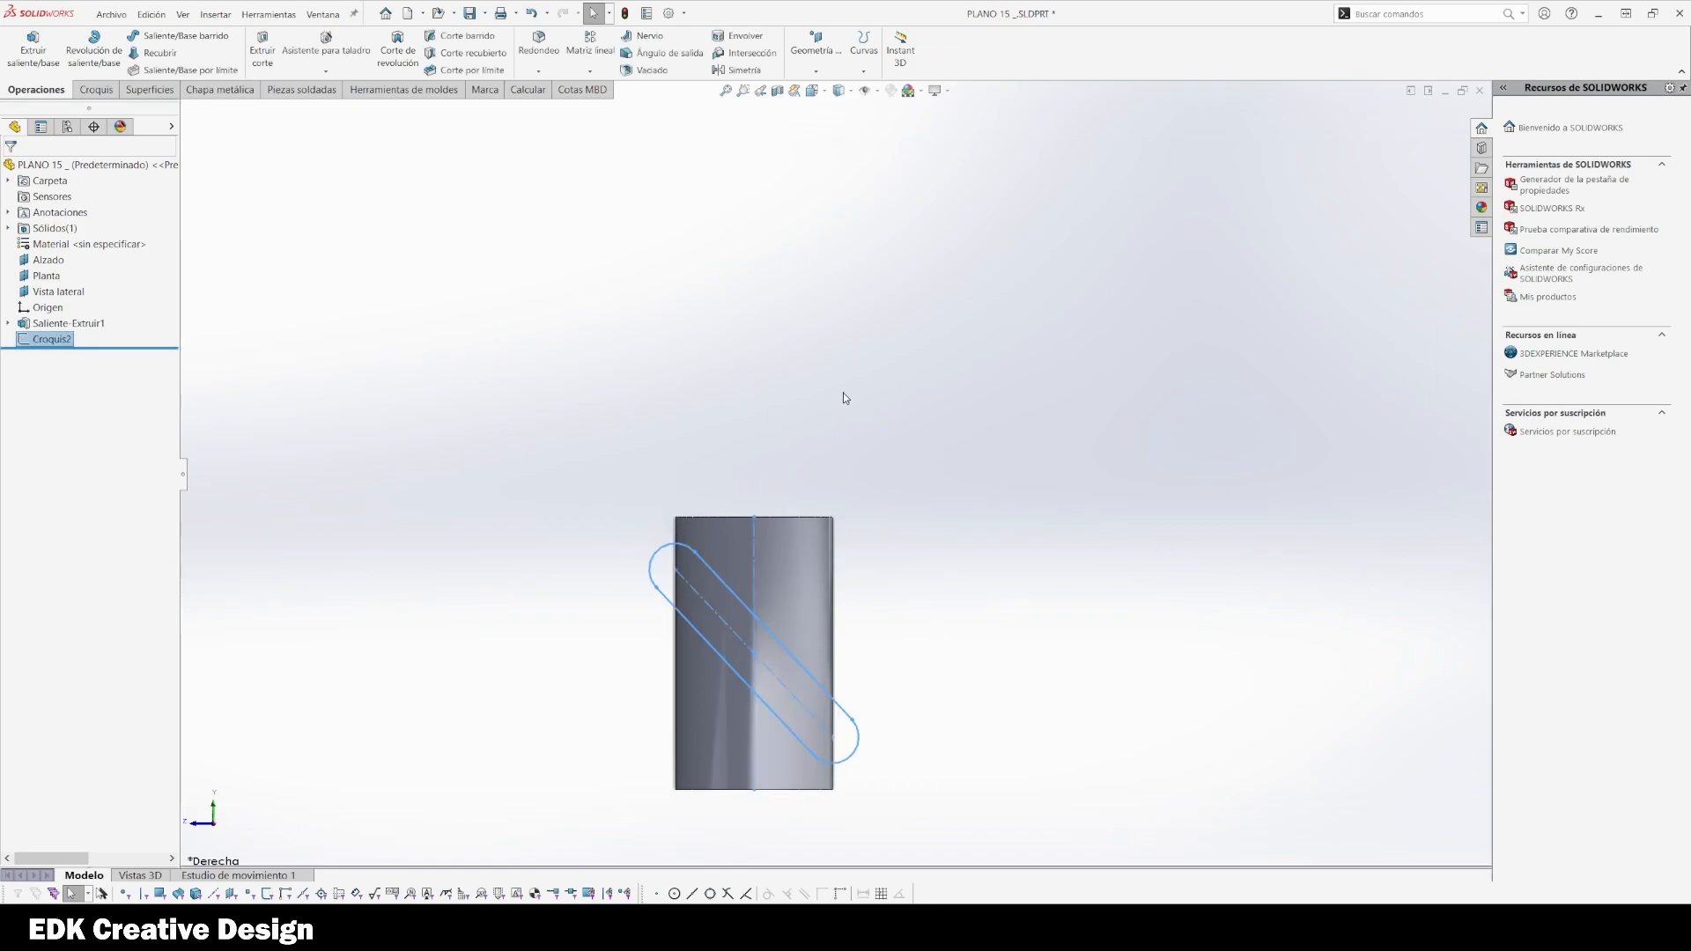
left_click(53, 340)
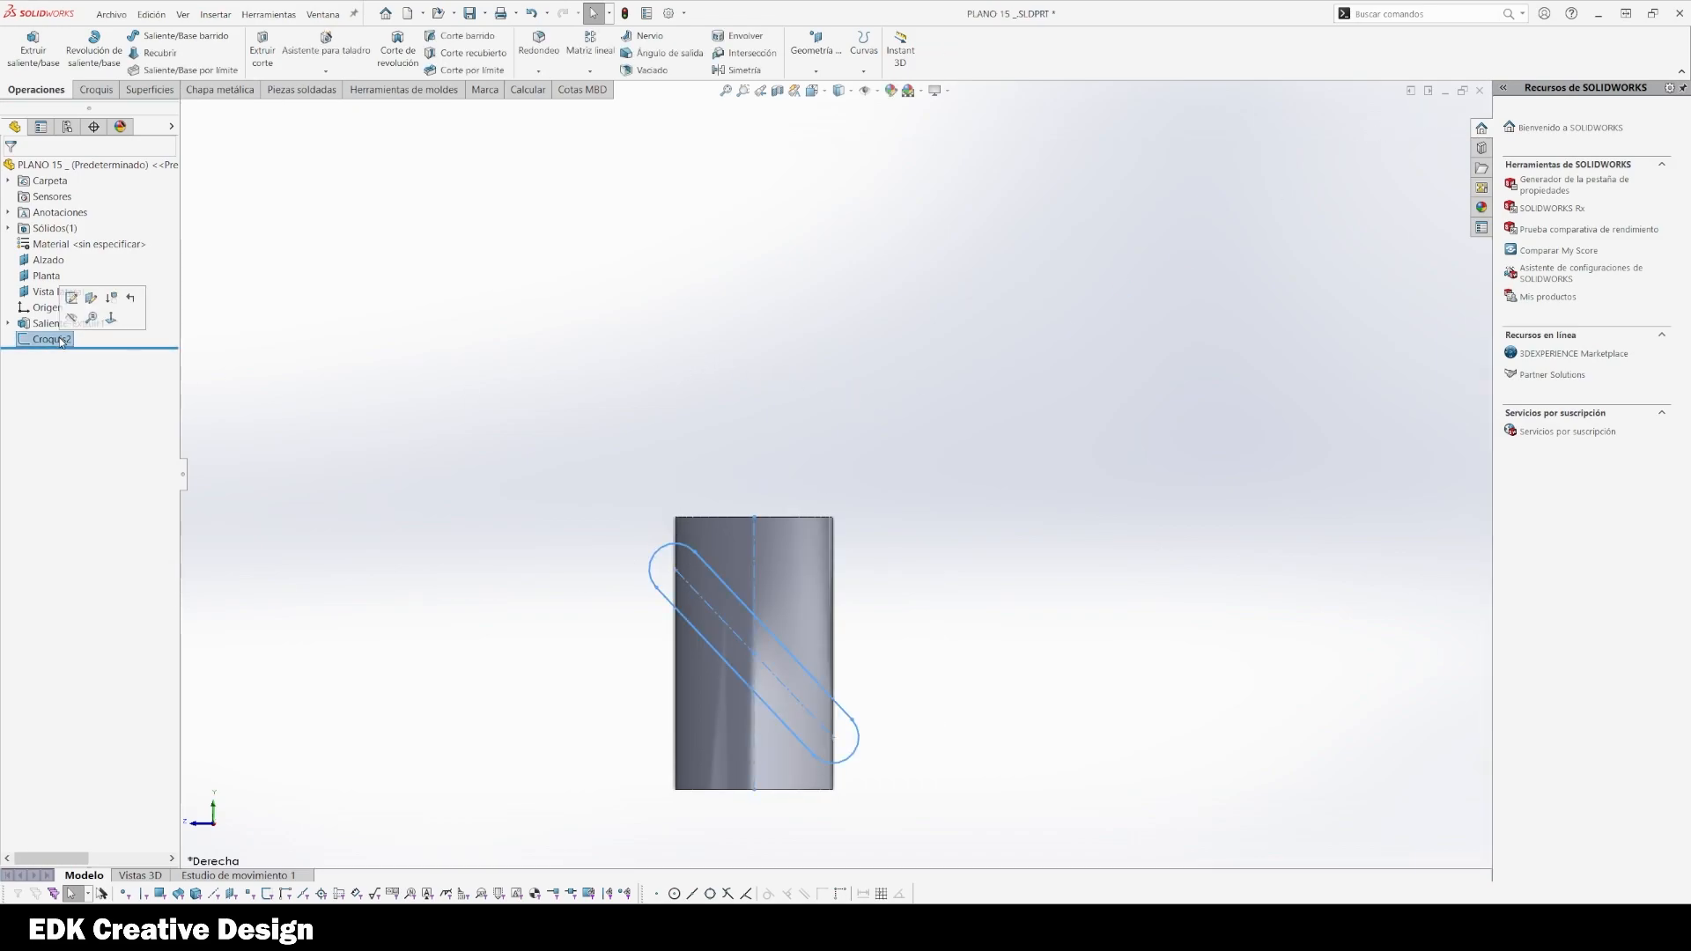
left_click(740, 36)
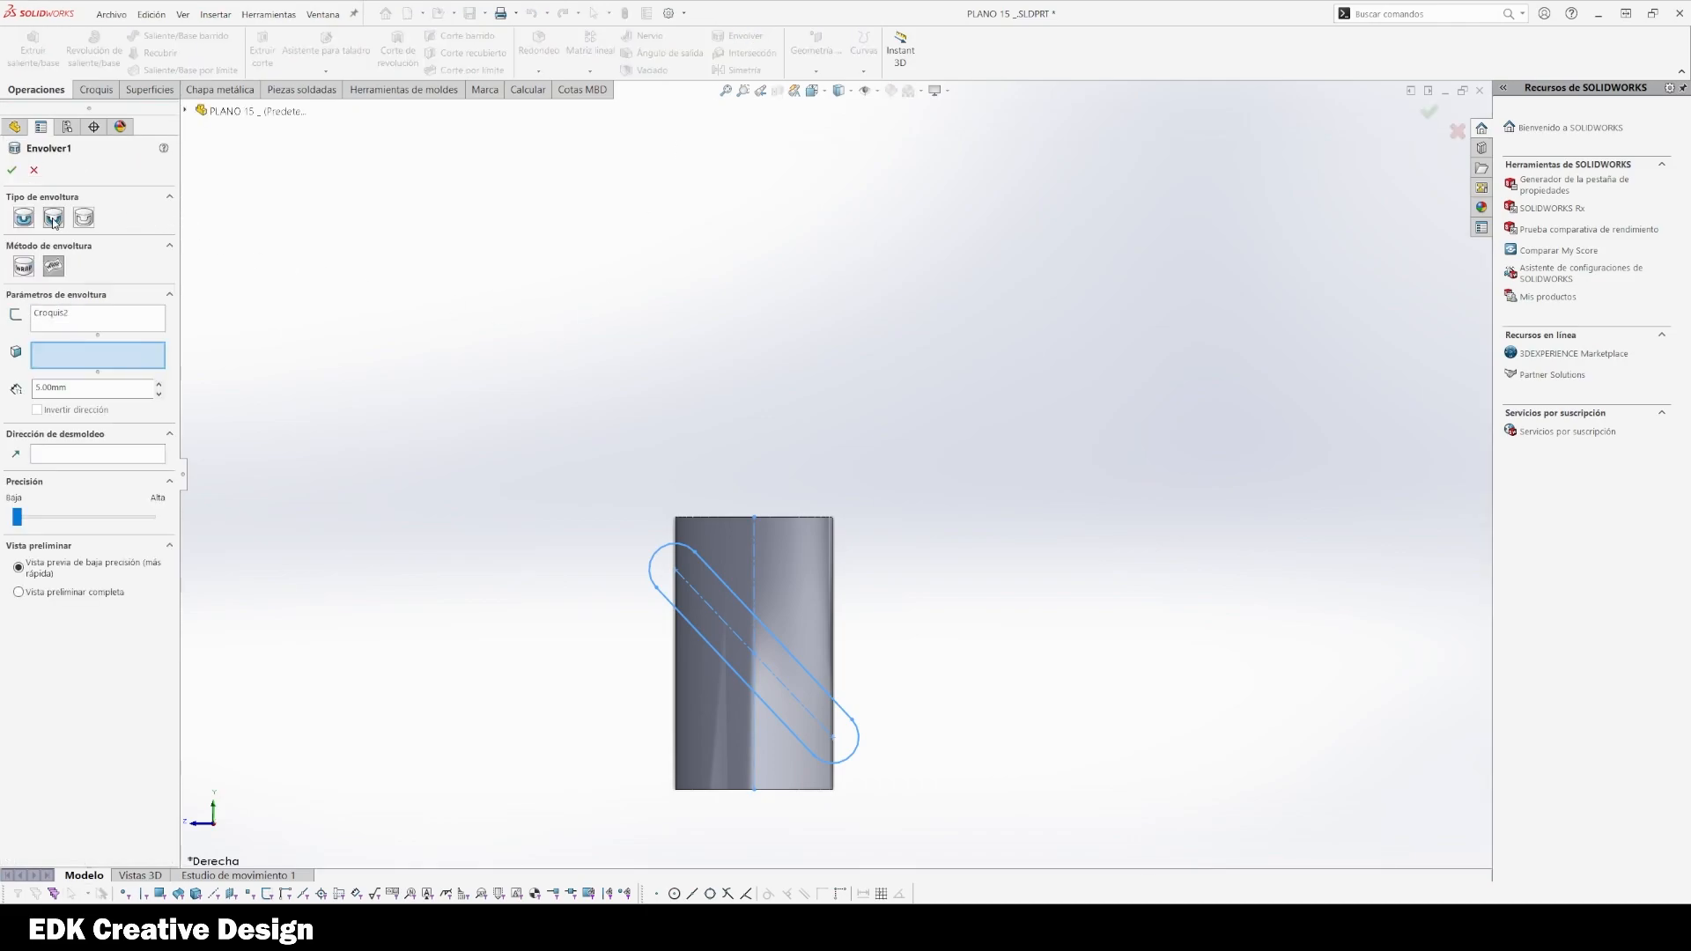
left_click(28, 270)
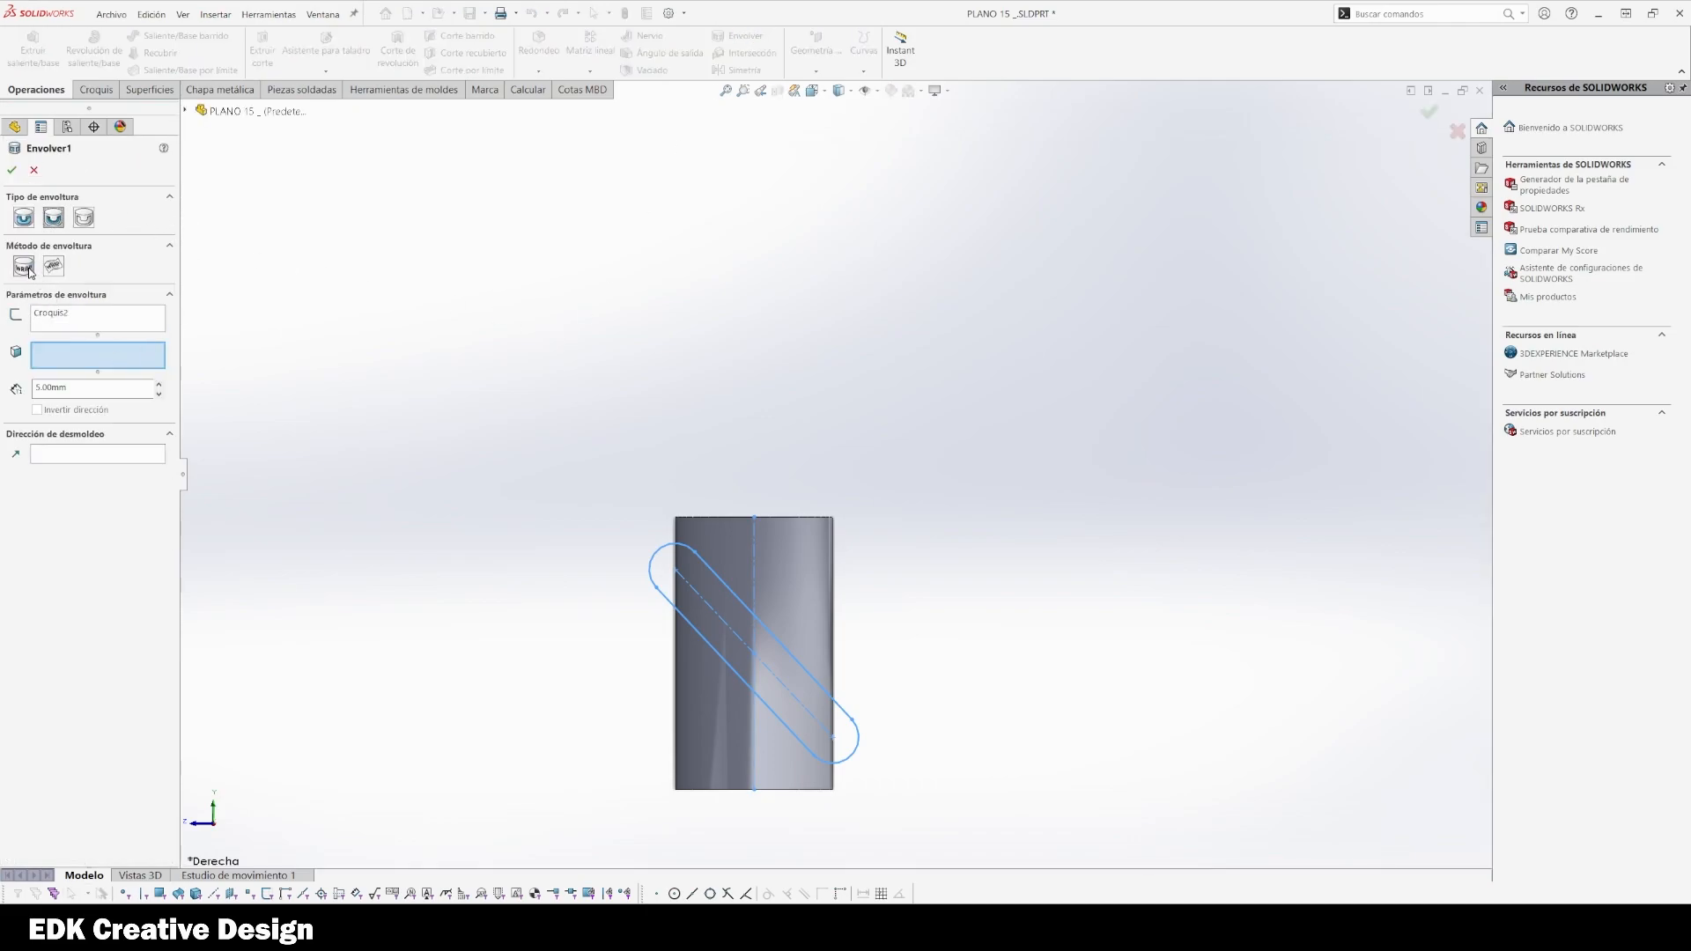
left_click(771, 573)
middle_click_drag(965, 456, 966, 566)
left_click(52, 266)
middle_click_drag(775, 617, 634, 657)
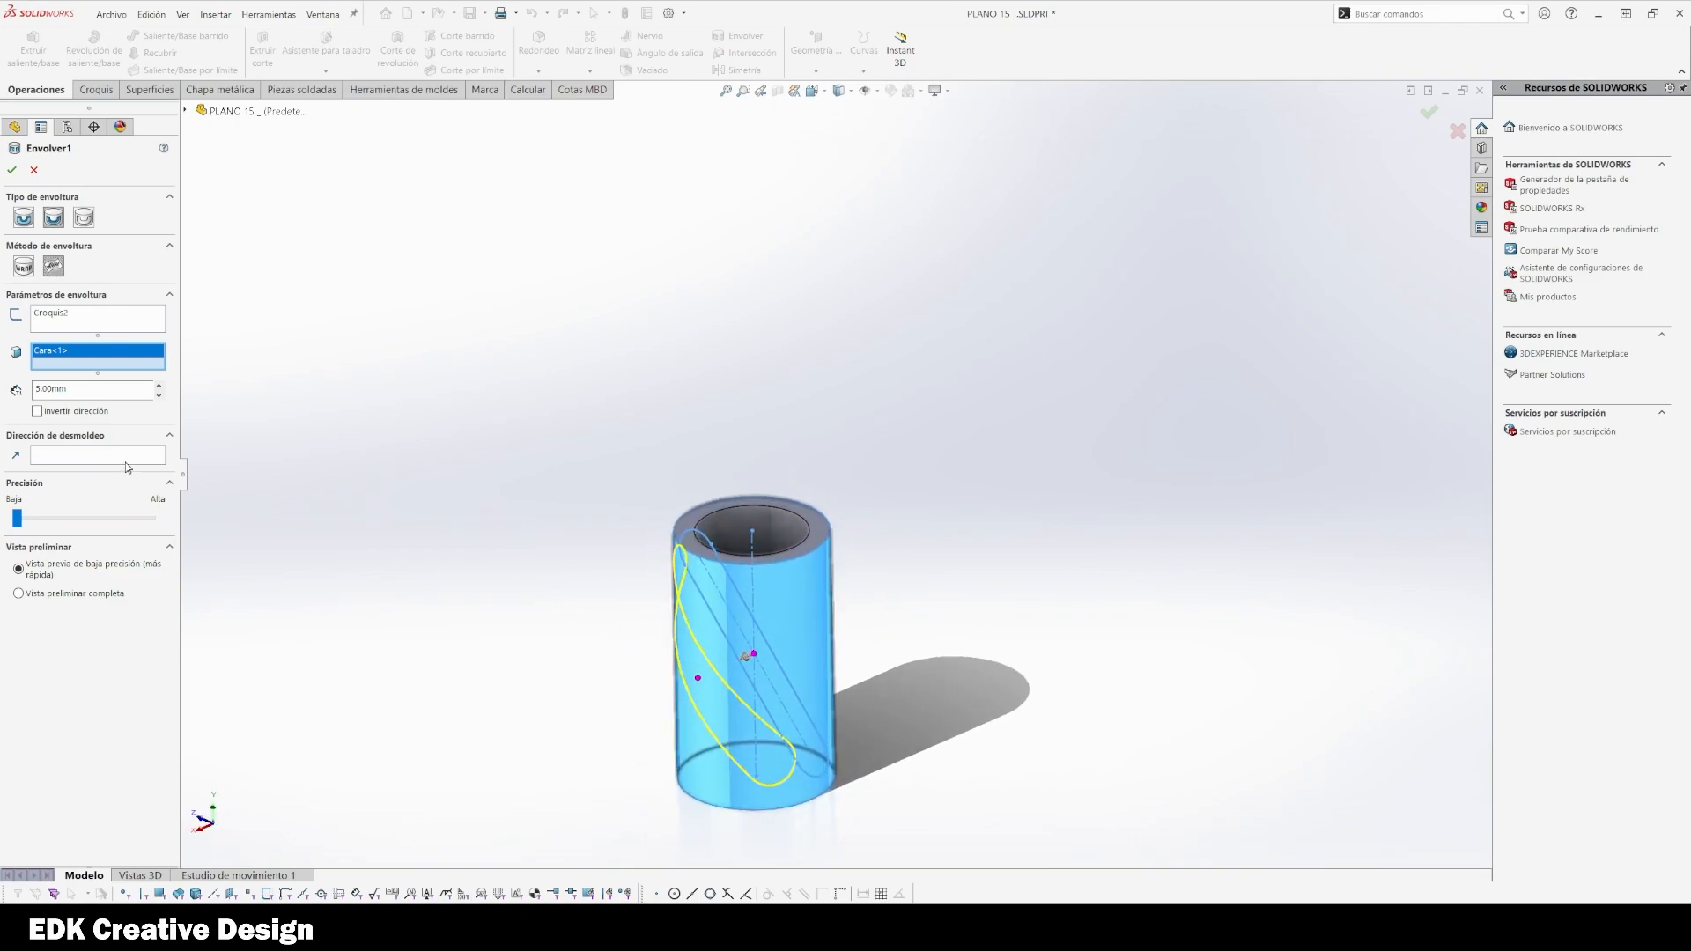
Set the wrap's accuracy to the highest level and its depth to 12 mm, and create the feature
left_click_drag(17, 519, 193, 520)
left_click(90, 392)
type("12")
left_click(12, 170)
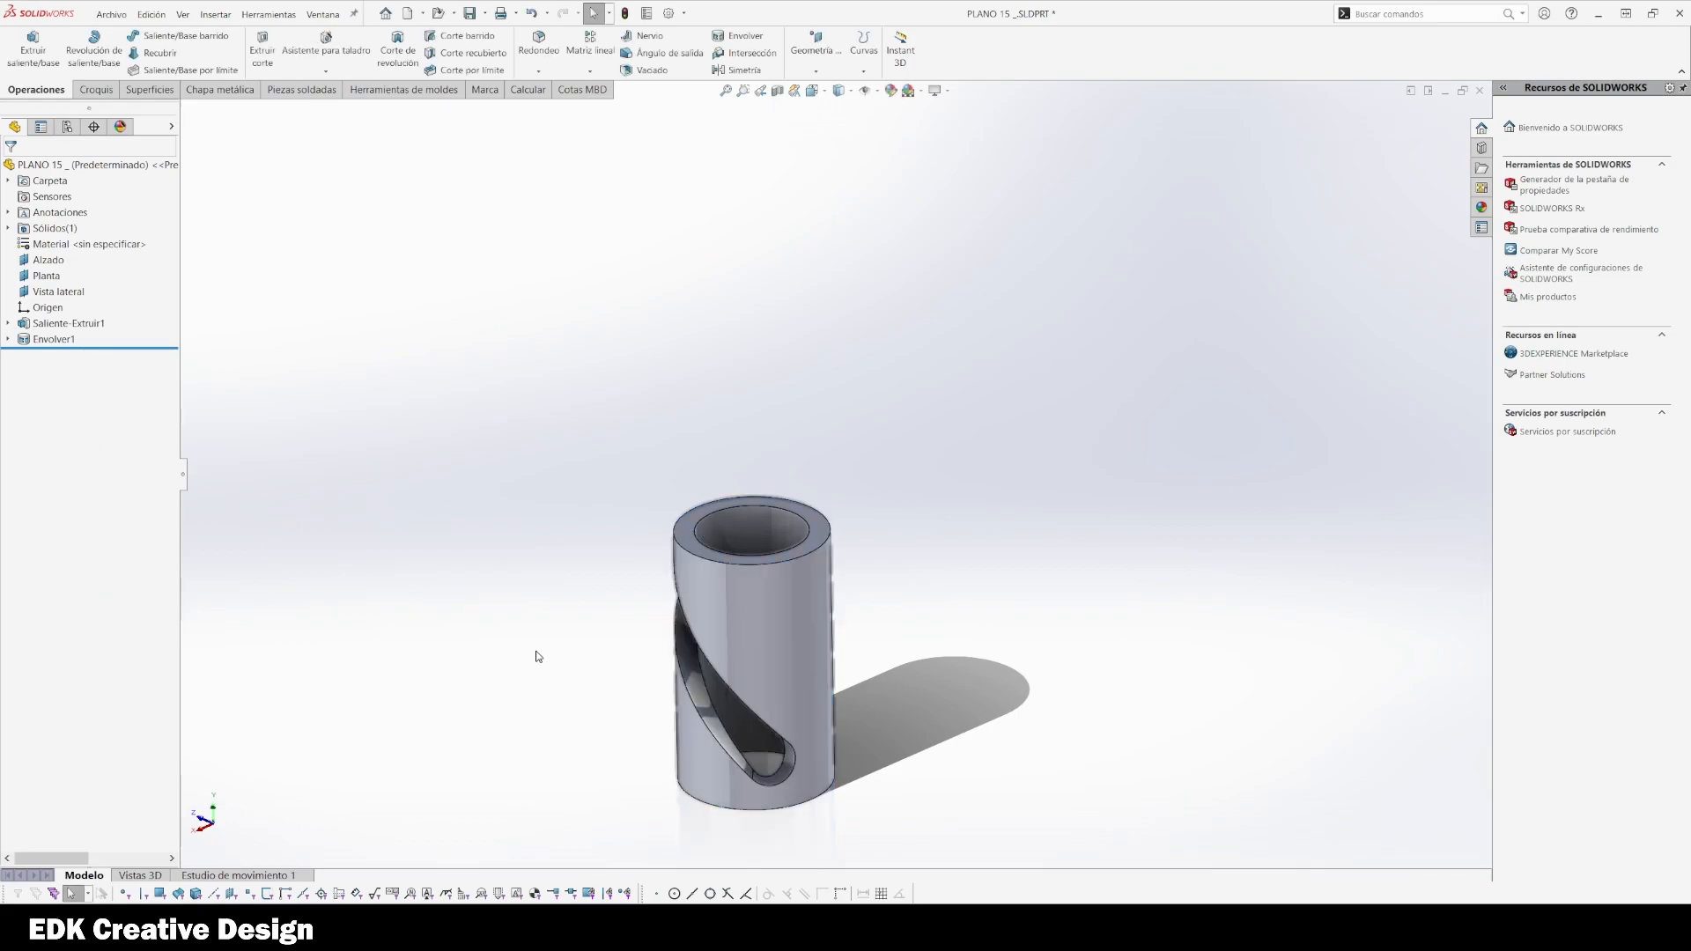
middle_click_drag(532, 659, 792, 617)
scroll(901, 586, "down", 5)
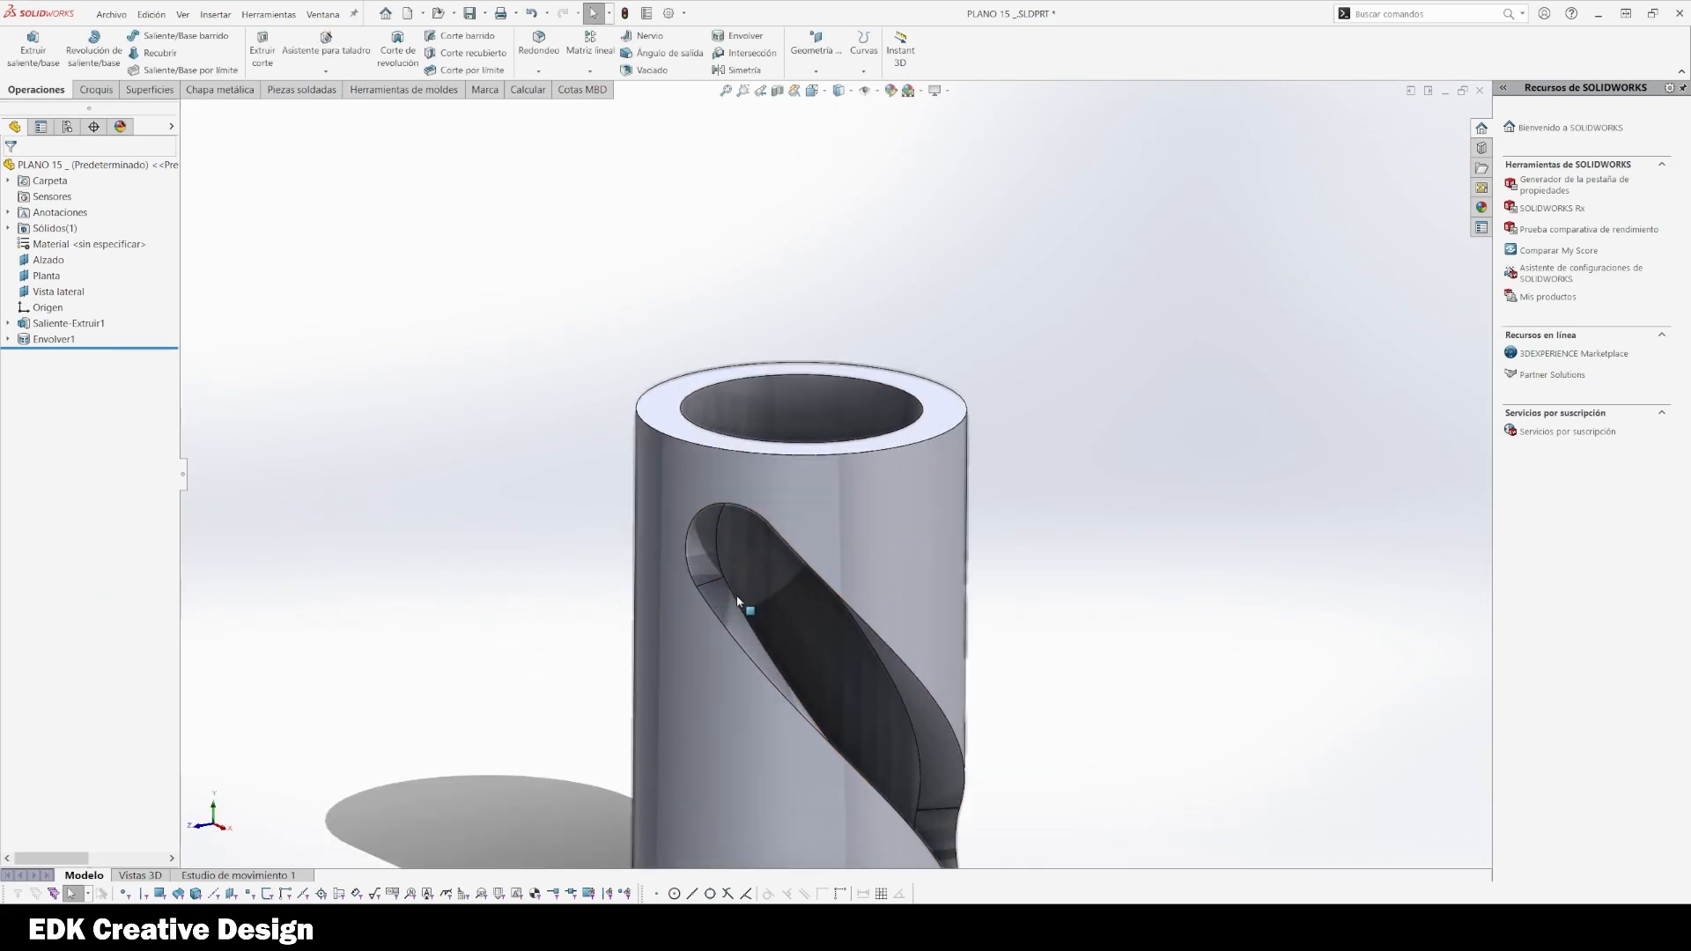
middle_click_drag(901, 587, 891, 705)
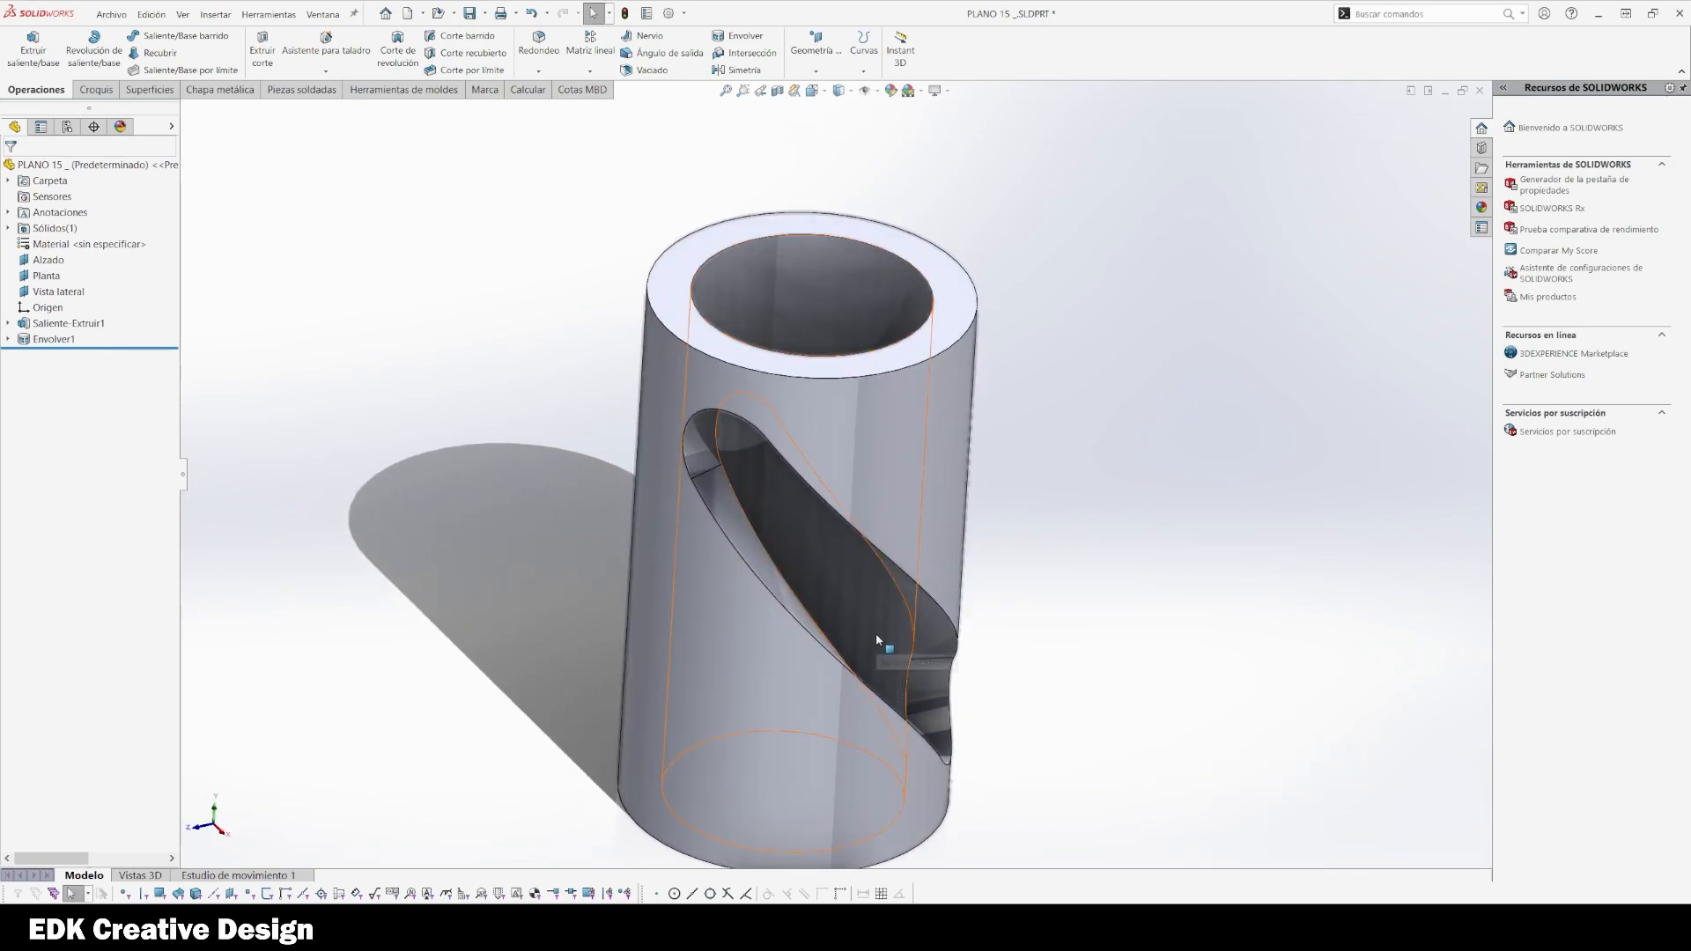
scroll(886, 564, "up", 5)
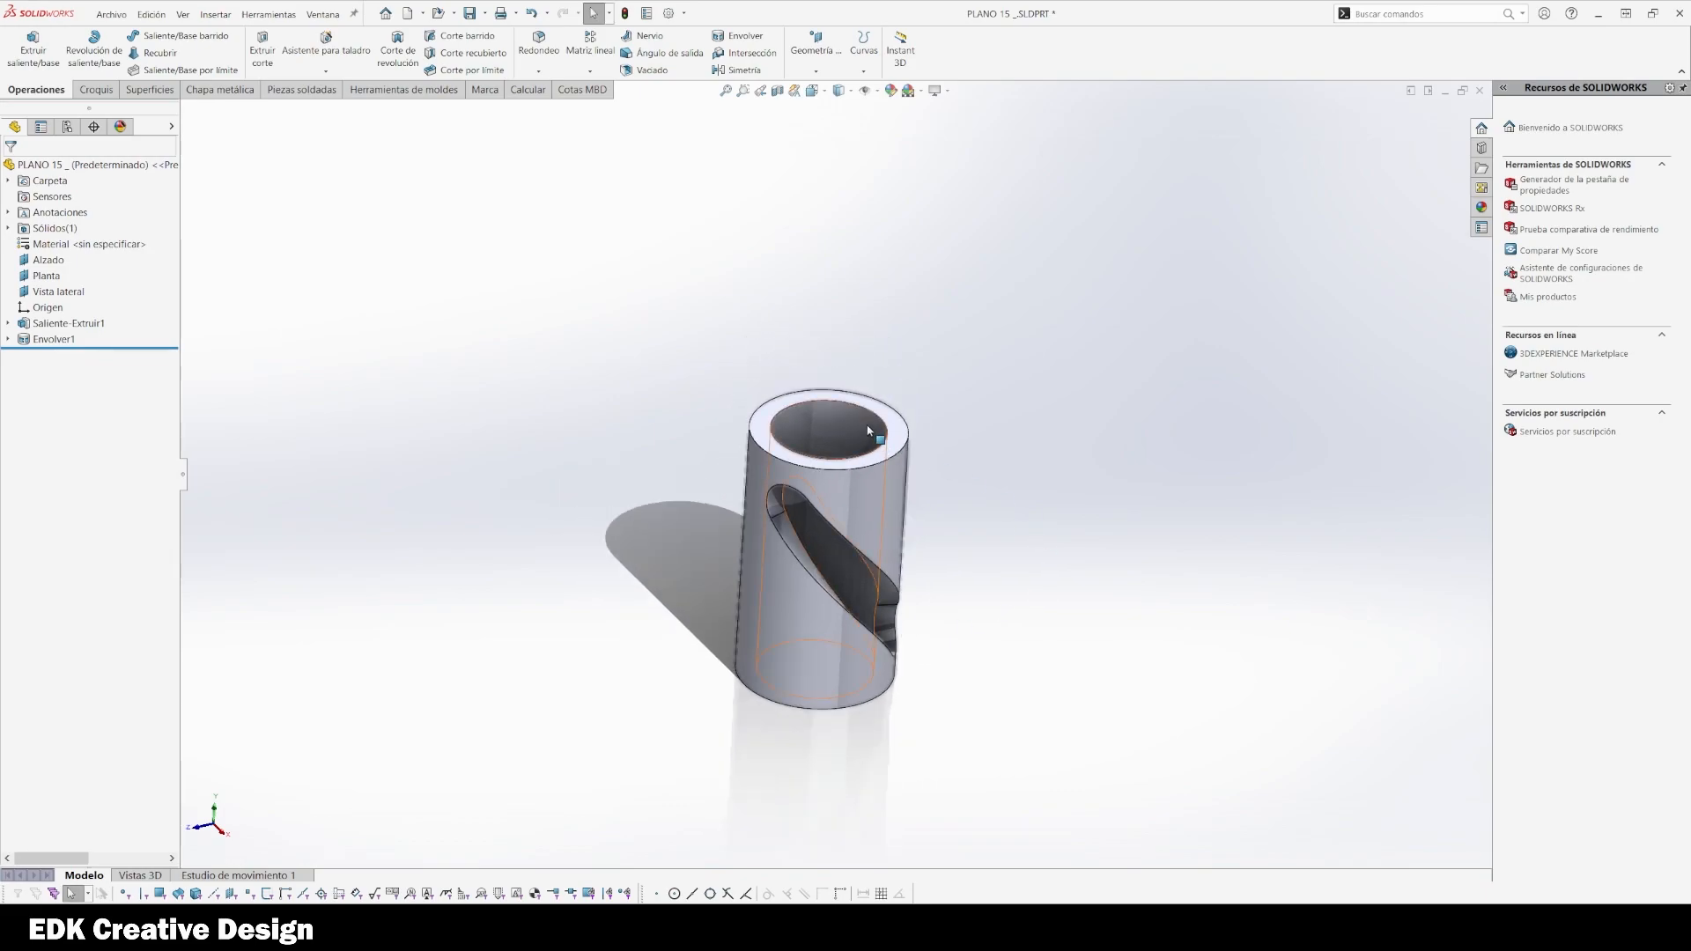
left_click(866, 429)
left_click(816, 71)
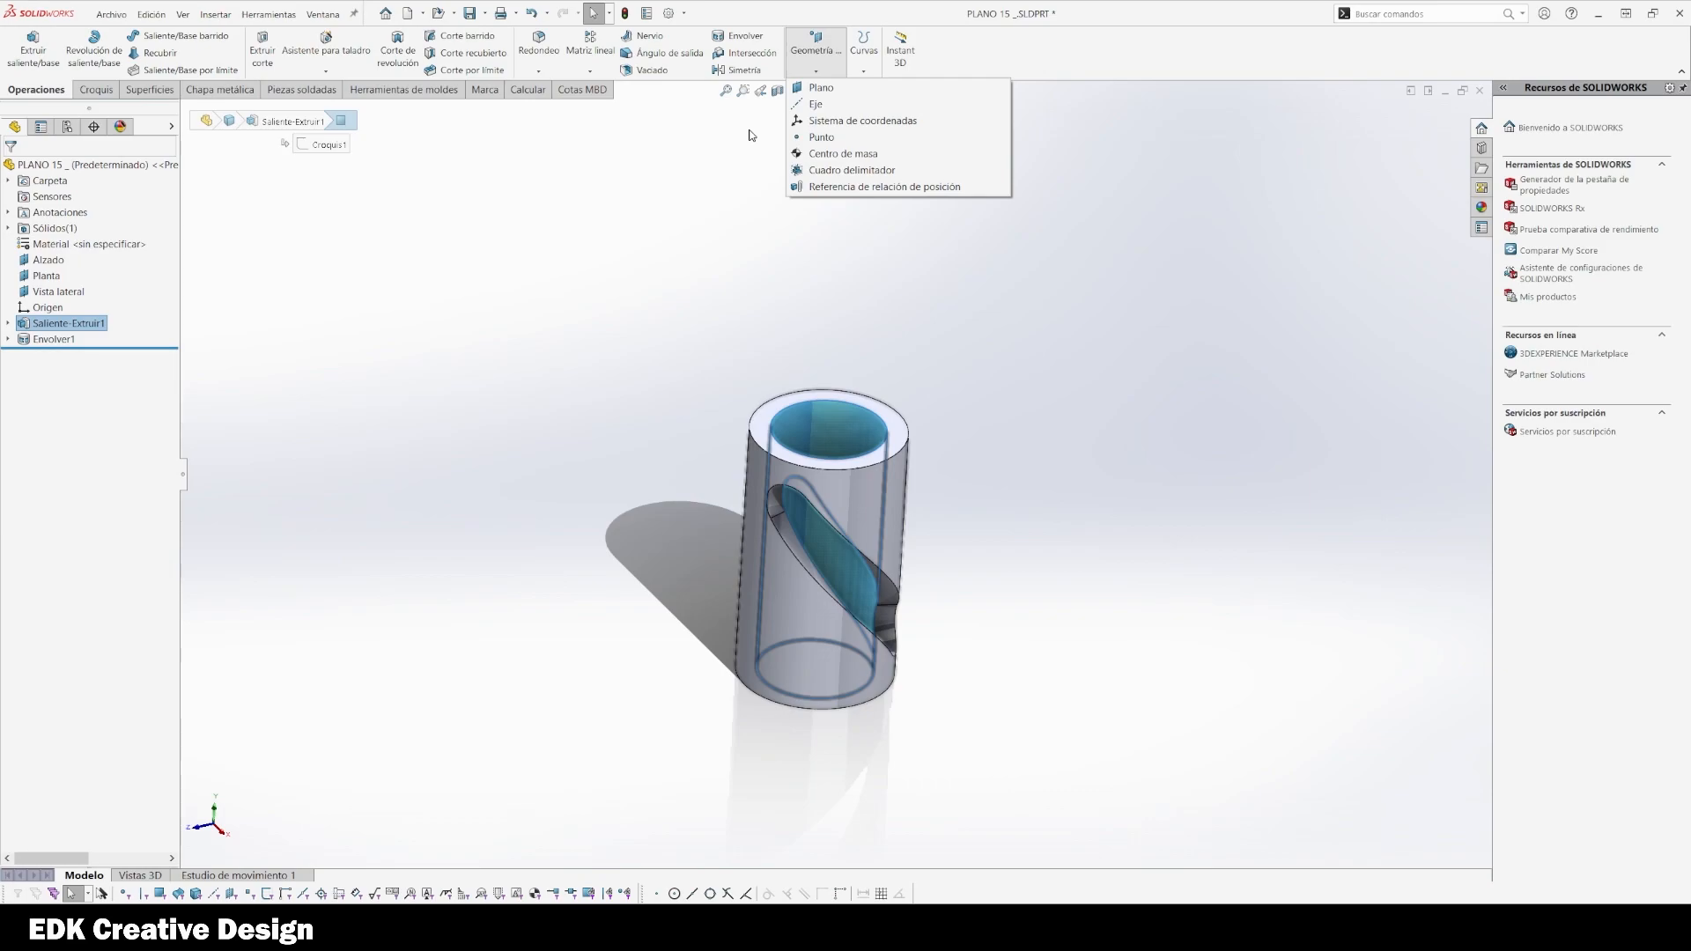
left_click(622, 333)
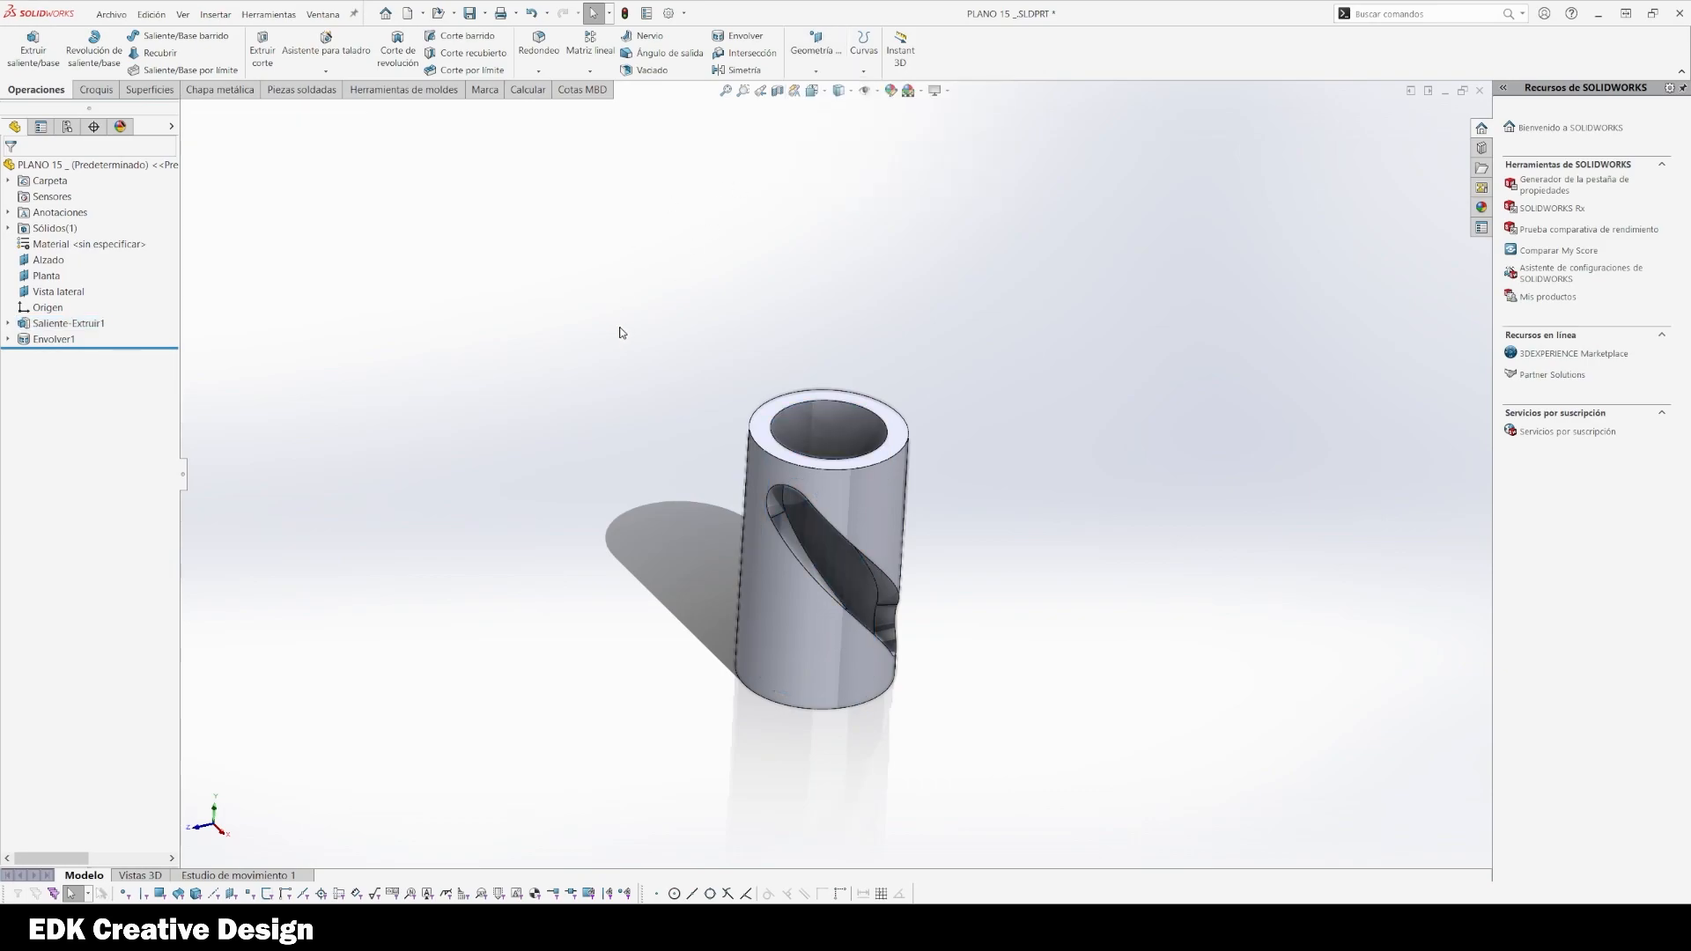
Create a circular pattern of the wrapped slot around the inner cylindrical face, with 5 equally spaced instances over 360°
left_click(574, 74)
left_click(608, 104)
left_click(40, 215)
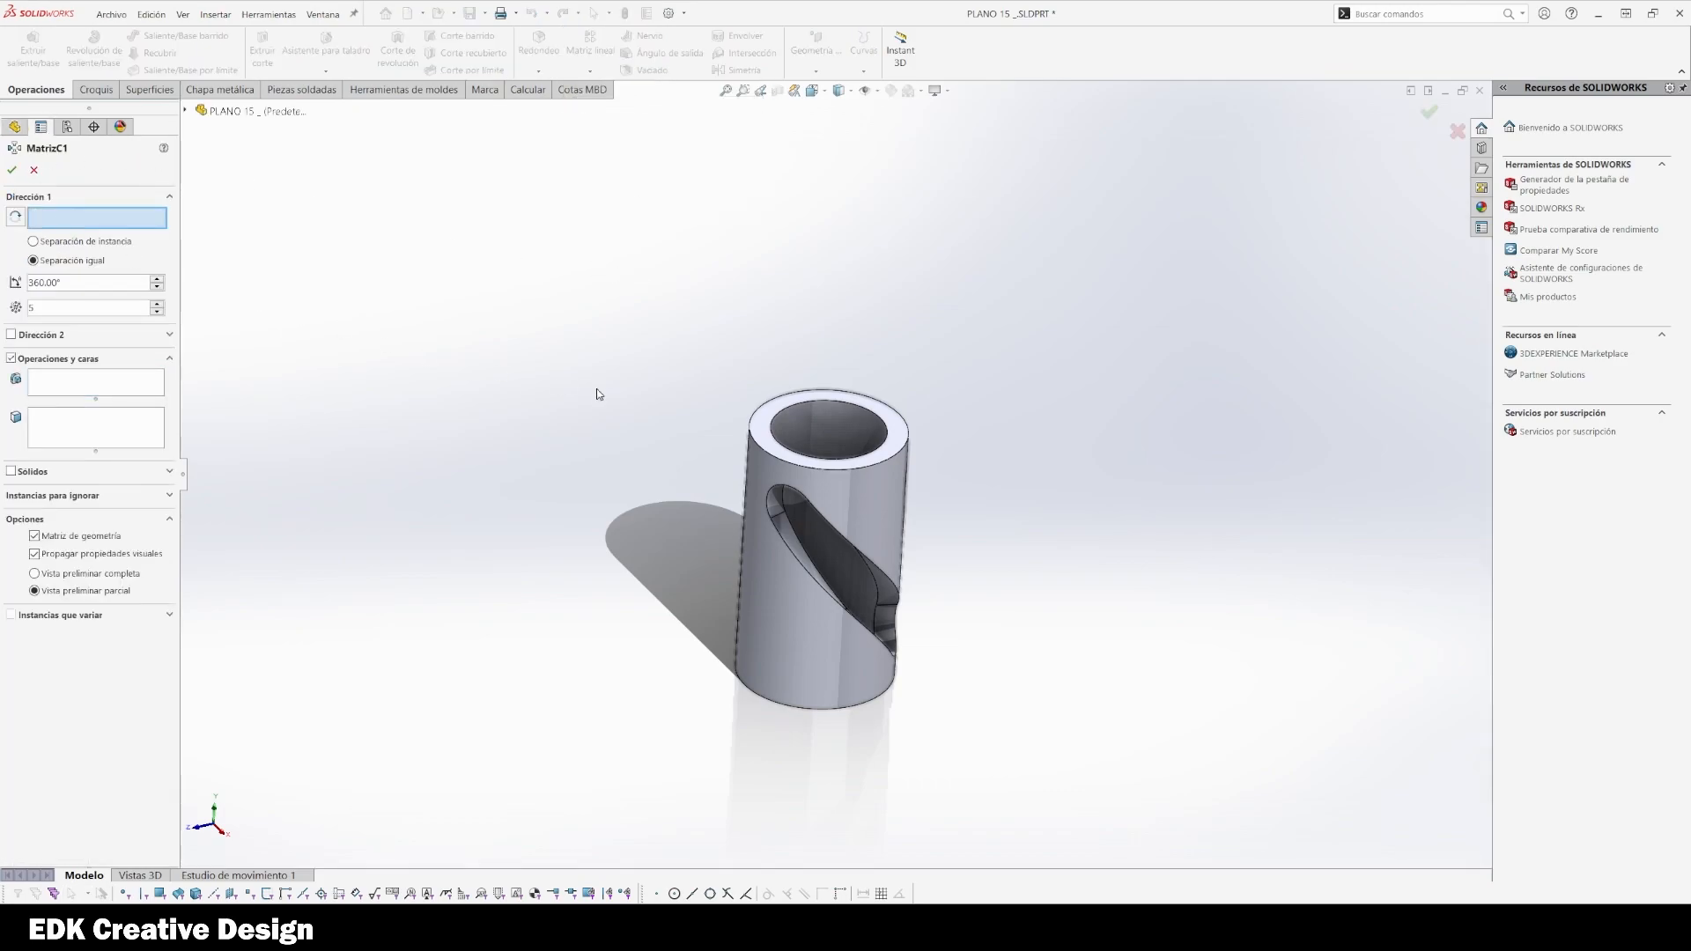
left_click(803, 427)
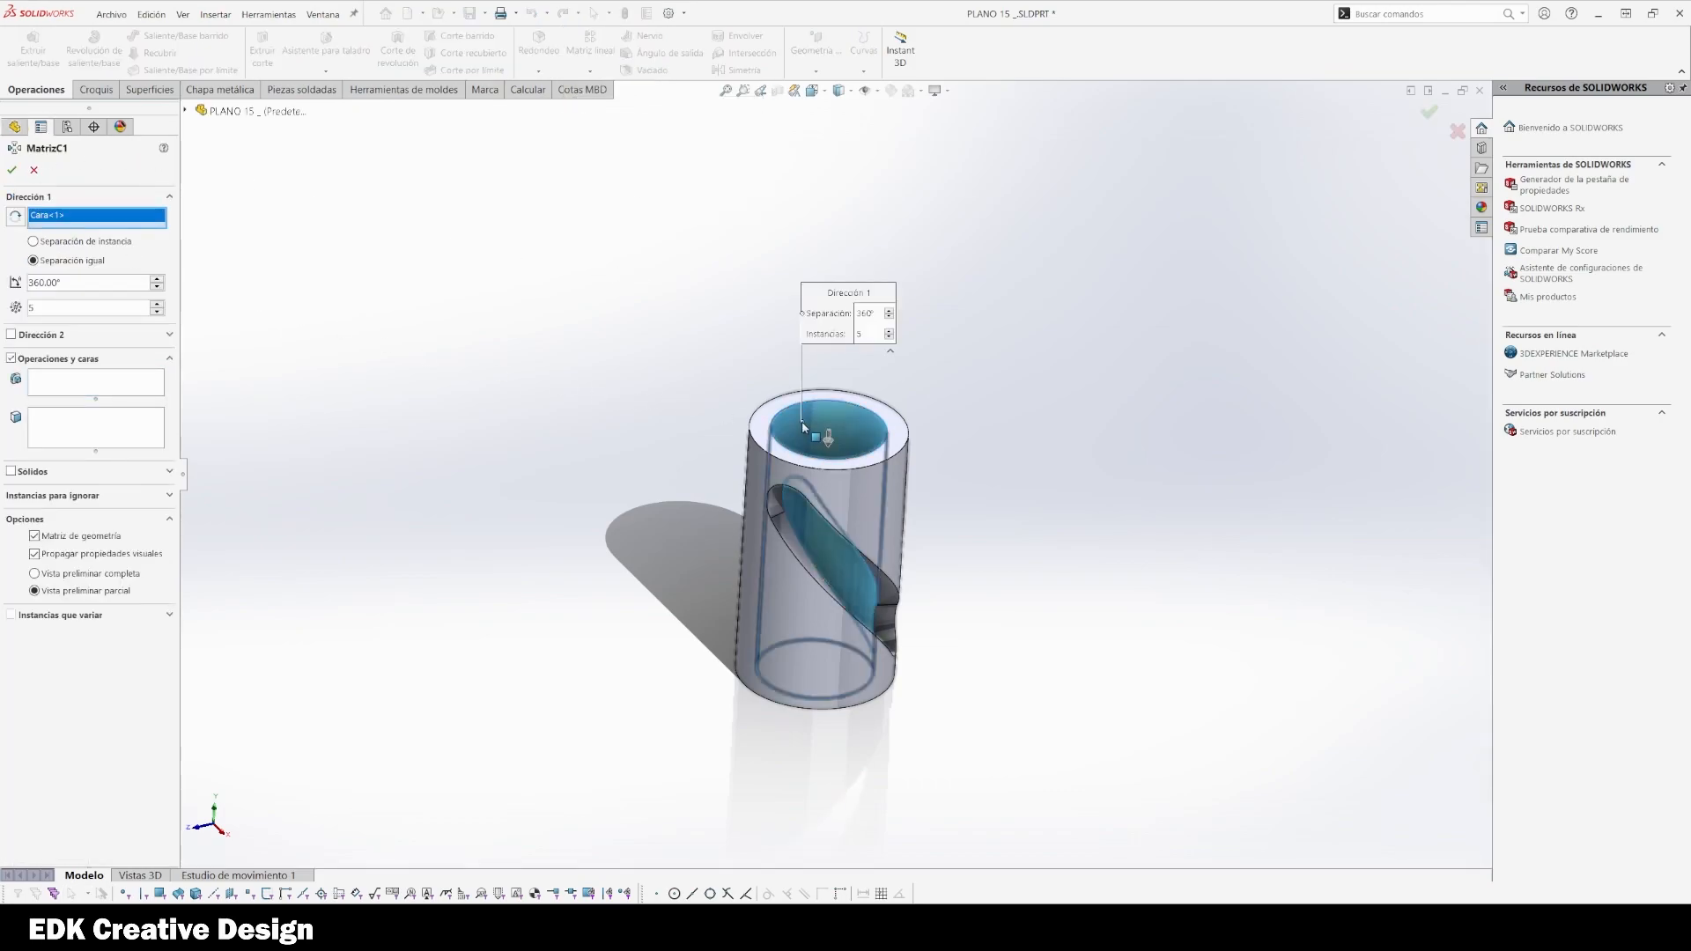
left_click(94, 381)
left_click(186, 111)
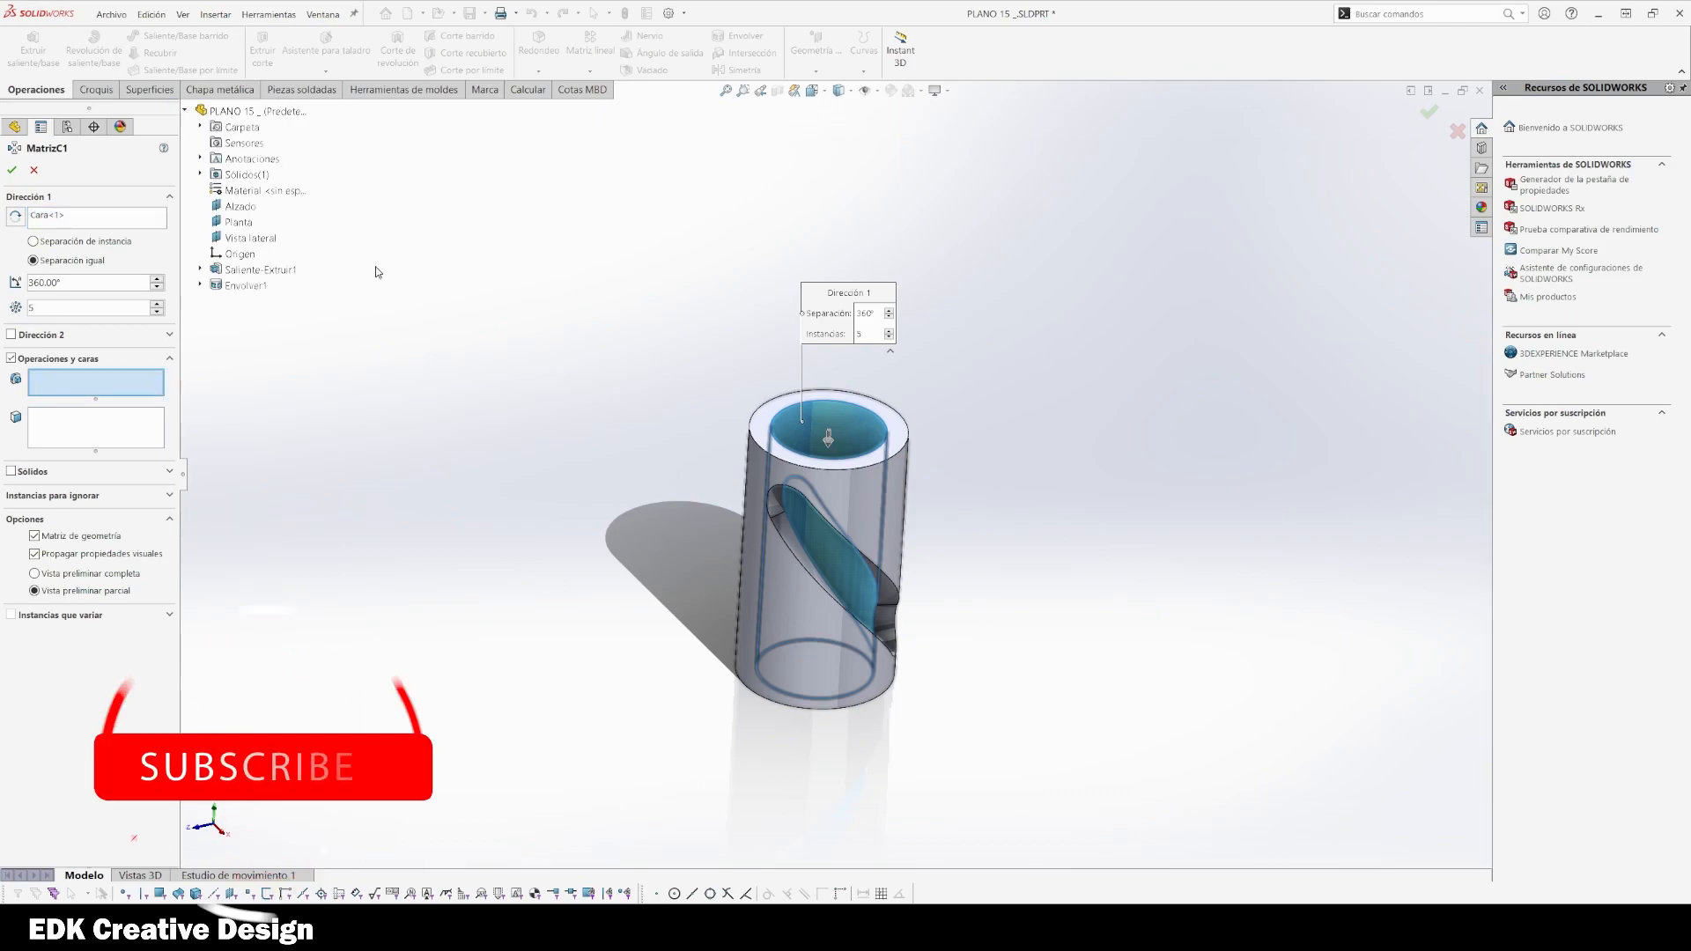
left_click(247, 285)
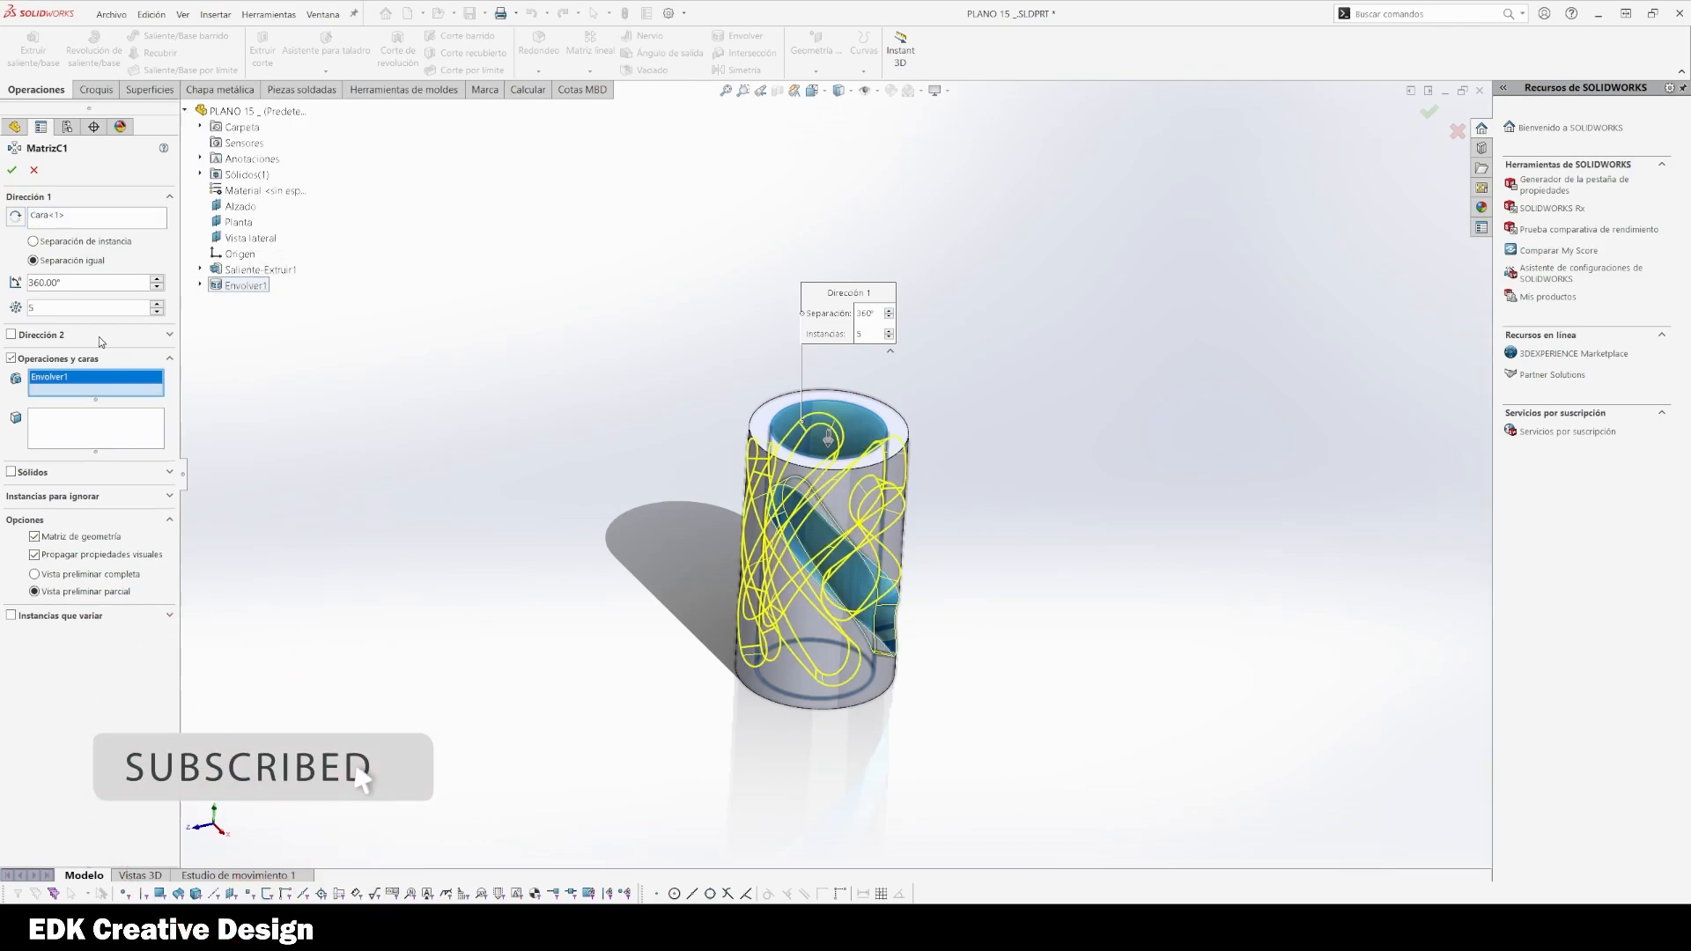
middle_click_drag(606, 557, 37, 440)
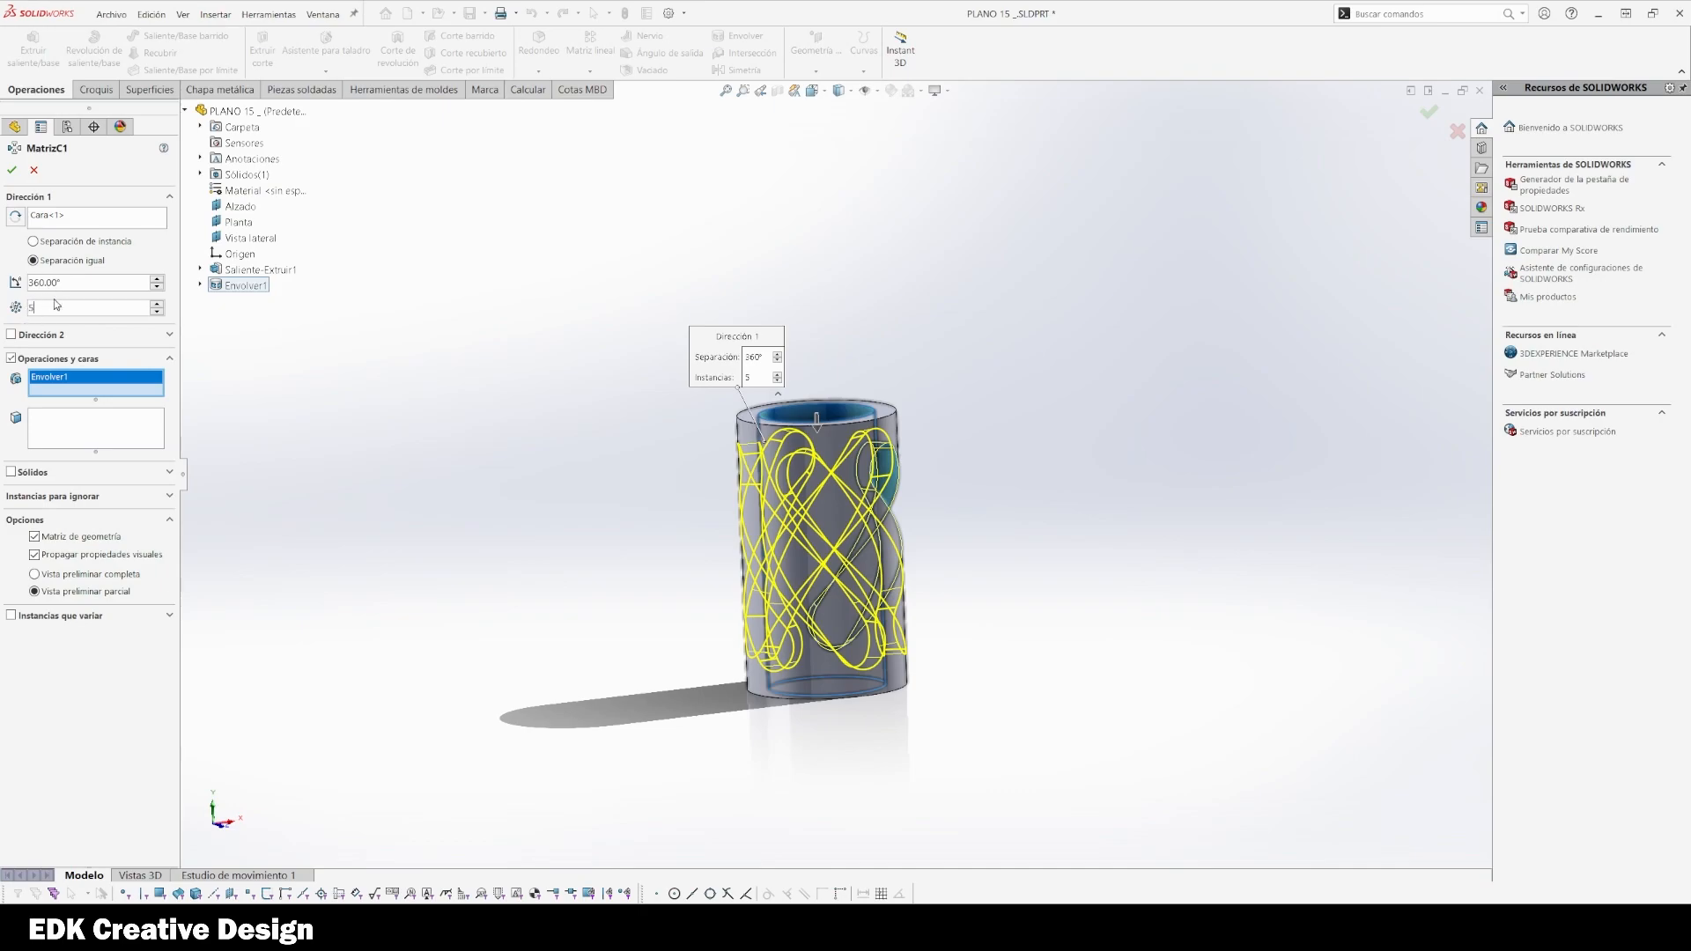
key("Return")
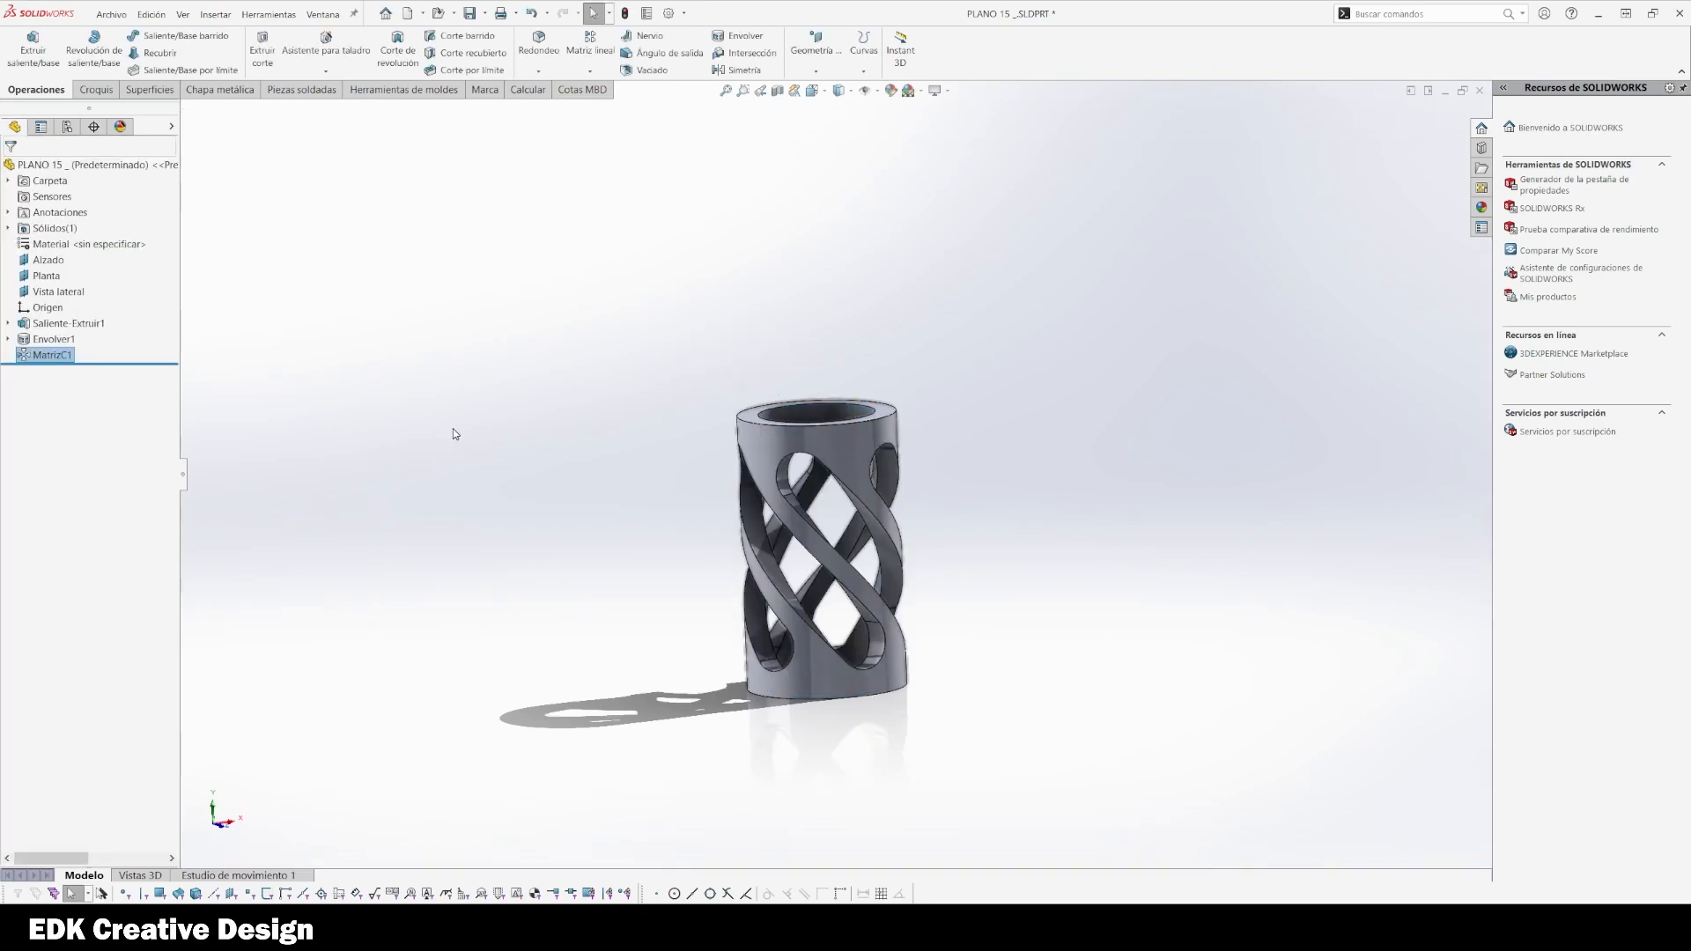
Orient the finished part to an isometric view from above
middle_click_drag(588, 616, 1016, 579)
key("space")
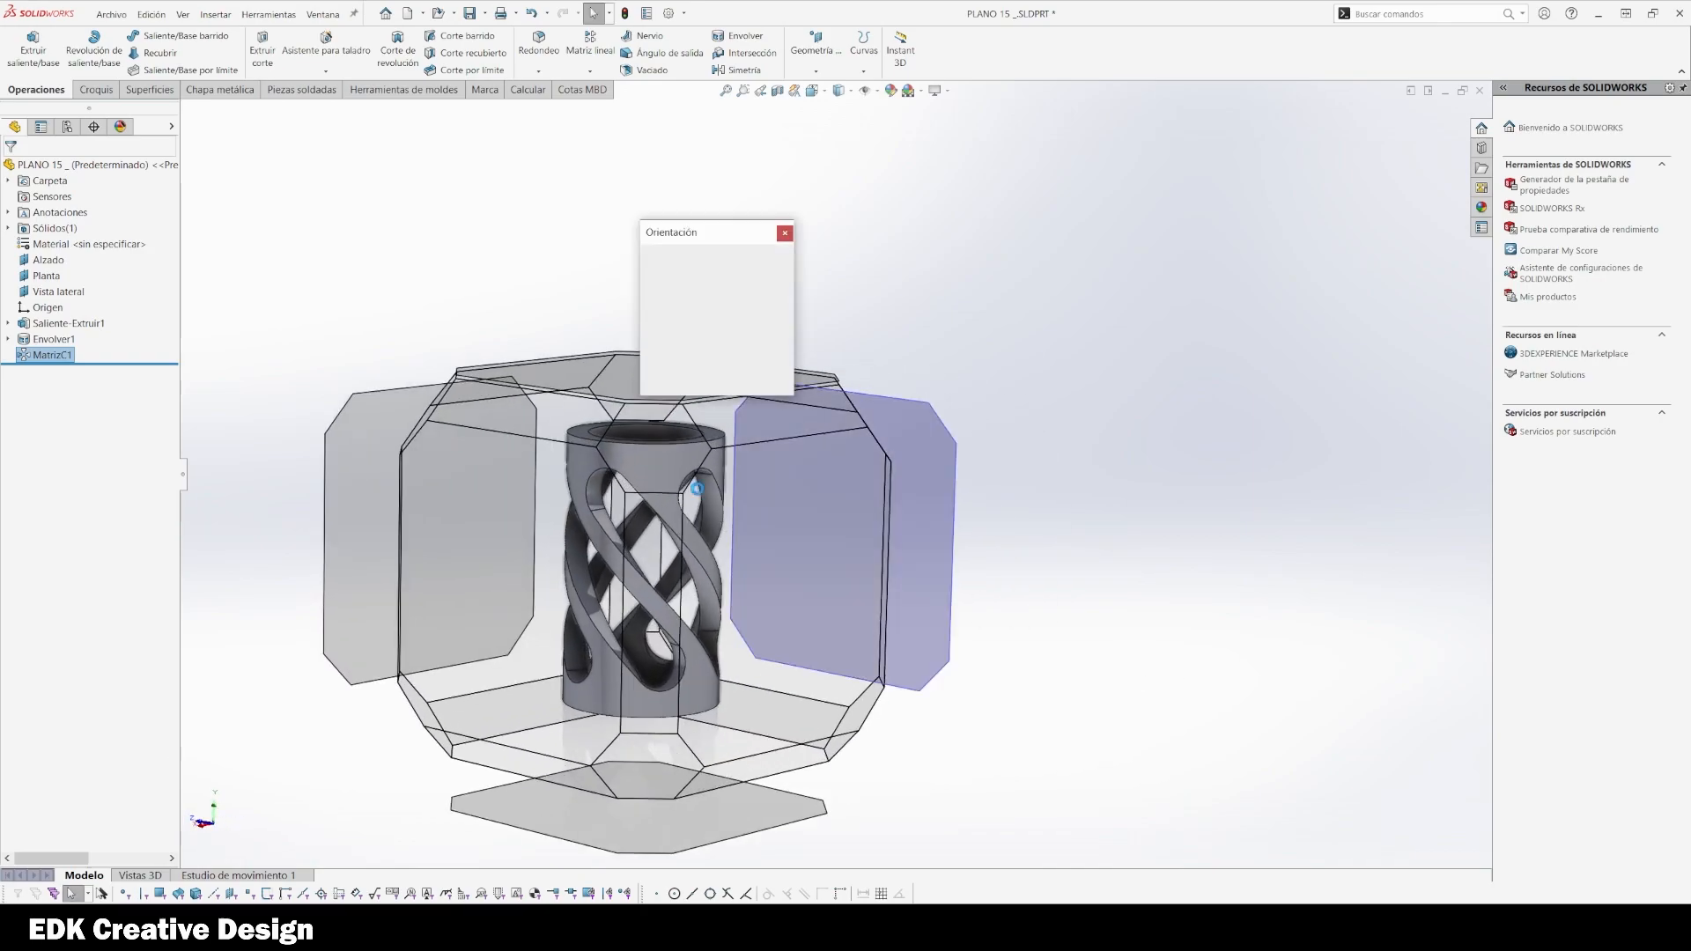
left_click(677, 480)
left_click(1068, 484)
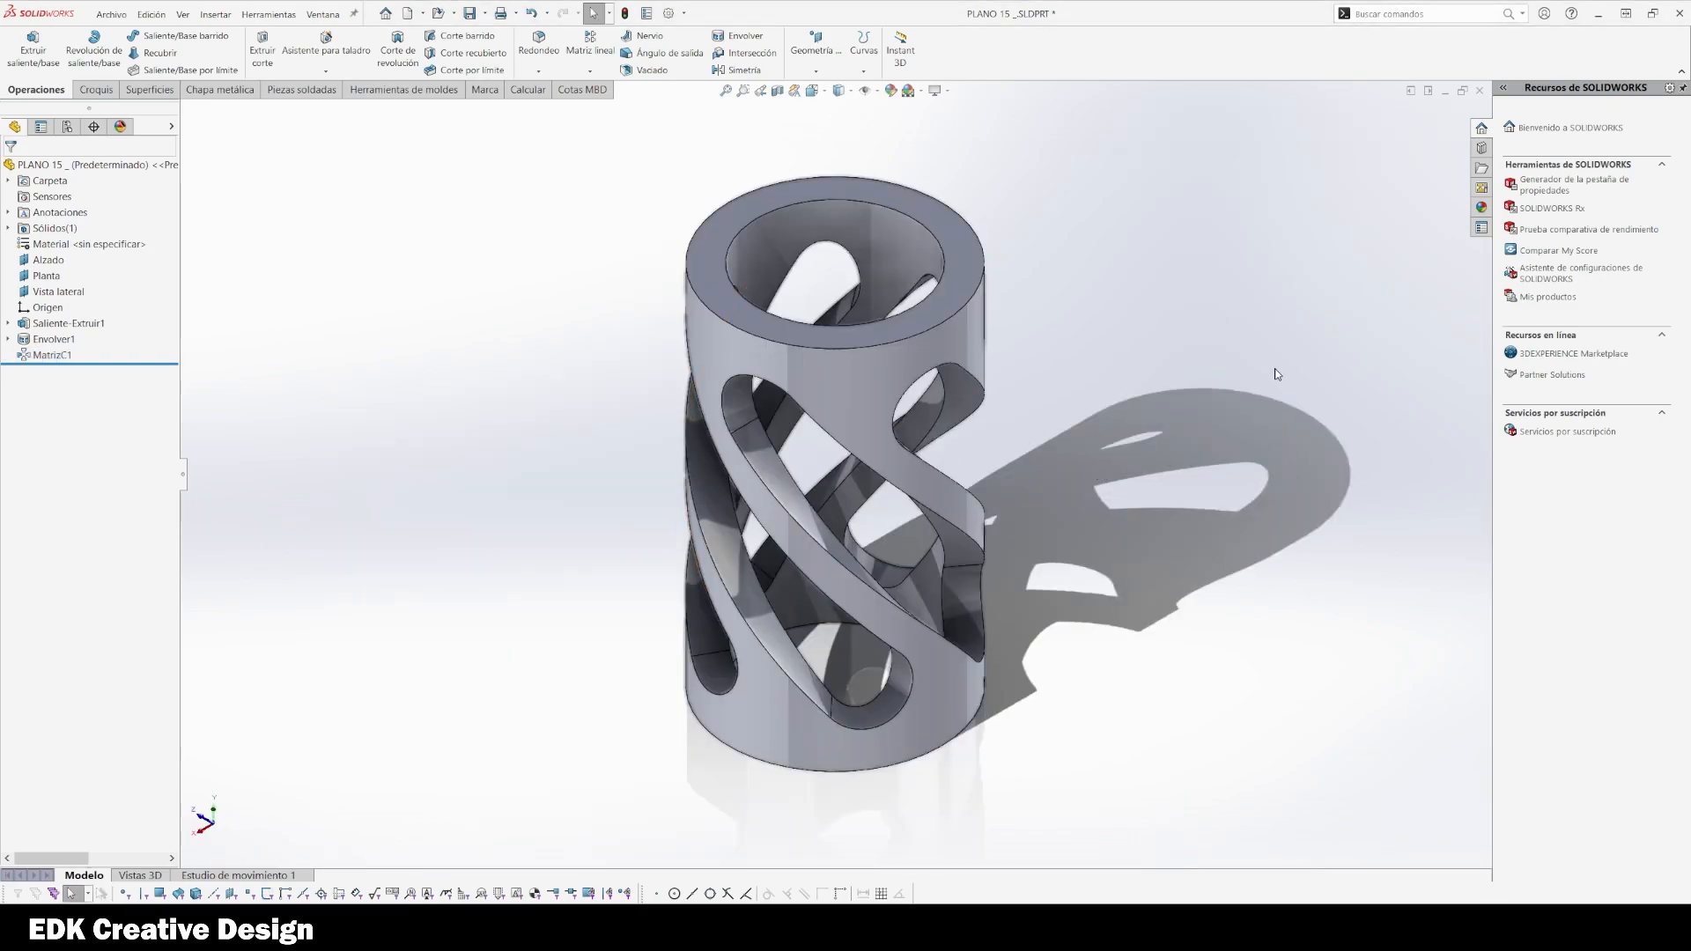
Apply the glossy brown glass appearance (Vidrio > Lustroso, vidrio marrón) to the whole part
left_click(1481, 207)
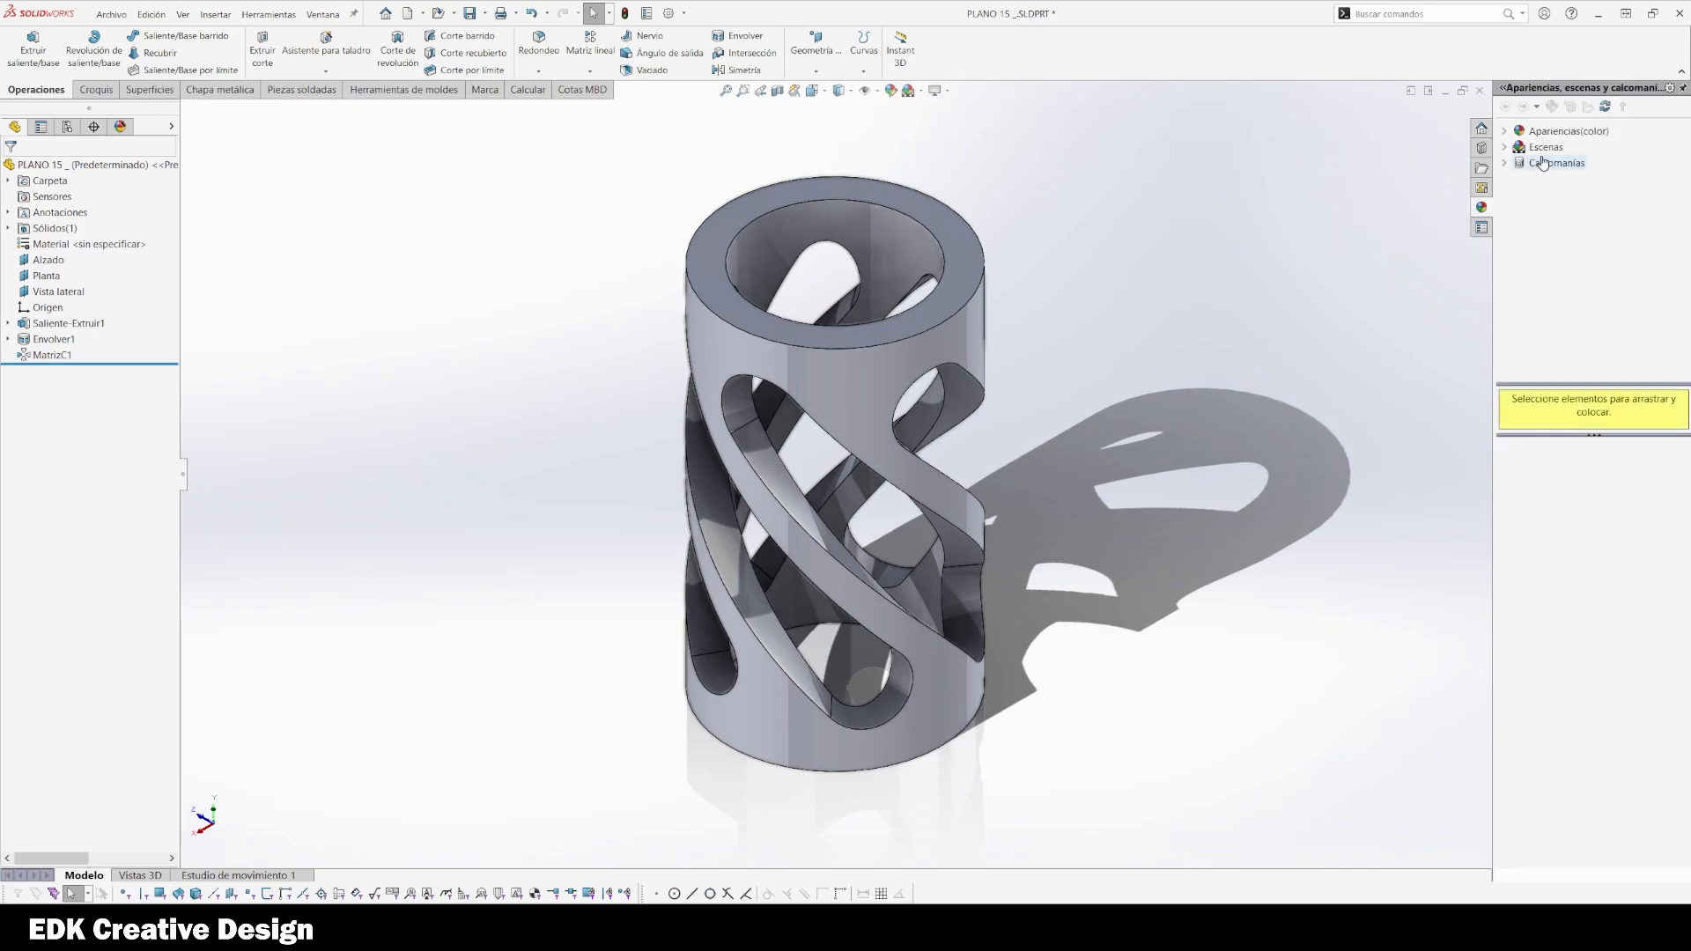
left_click(1505, 131)
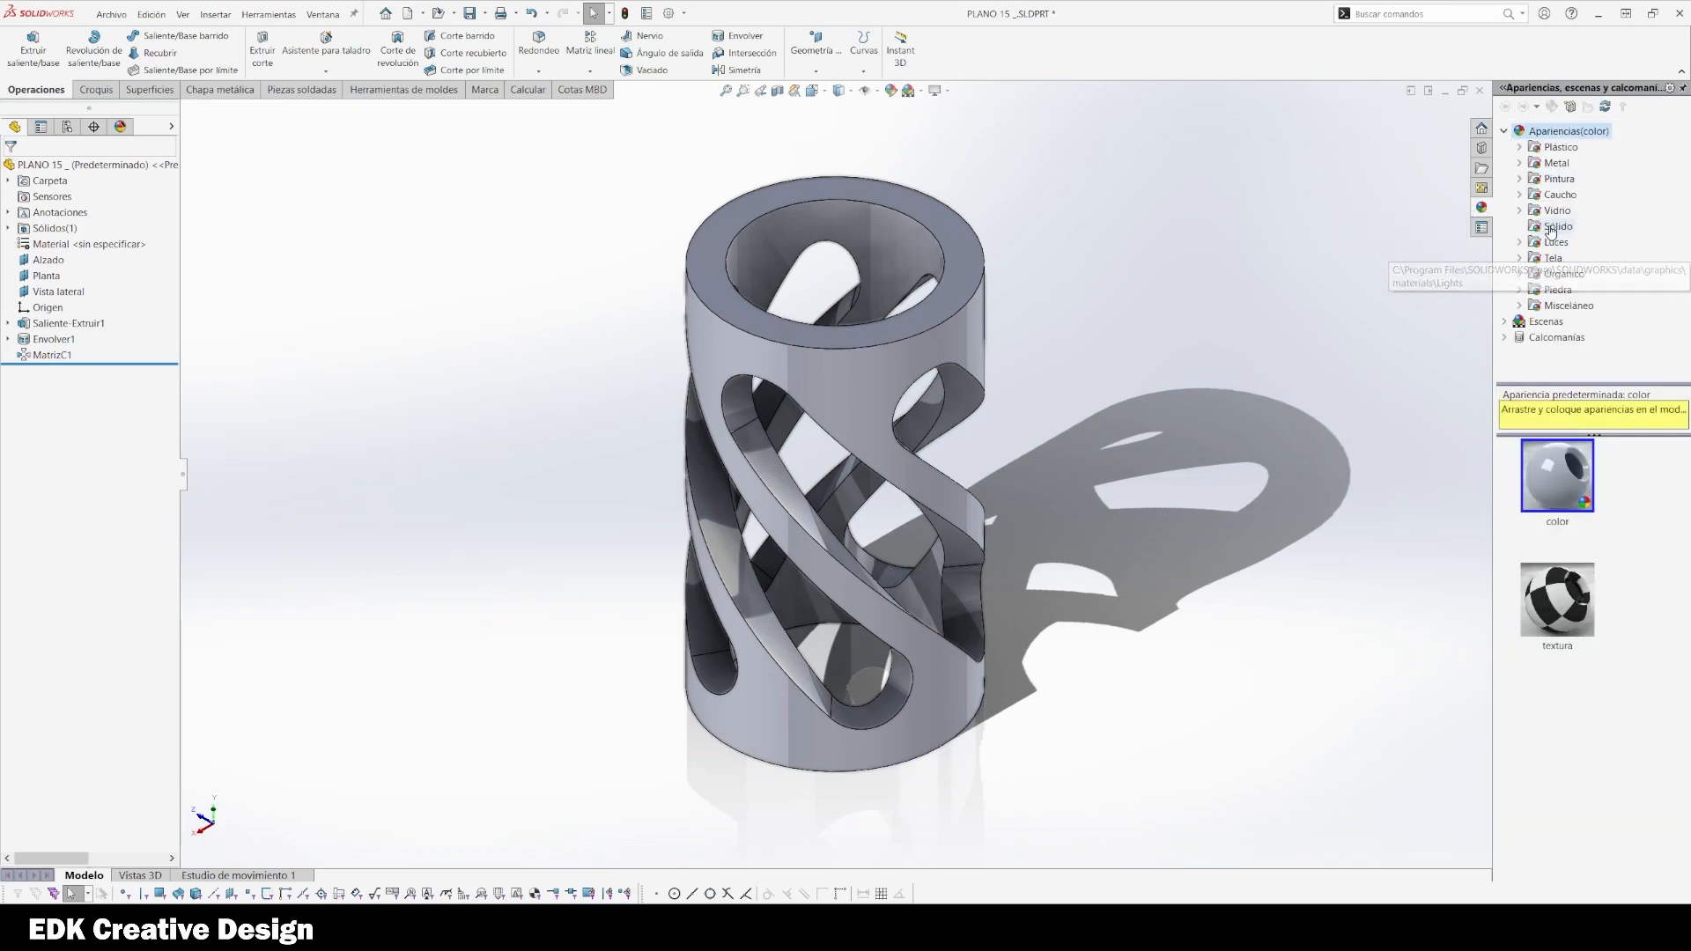
left_click(1521, 211)
left_click(1574, 227)
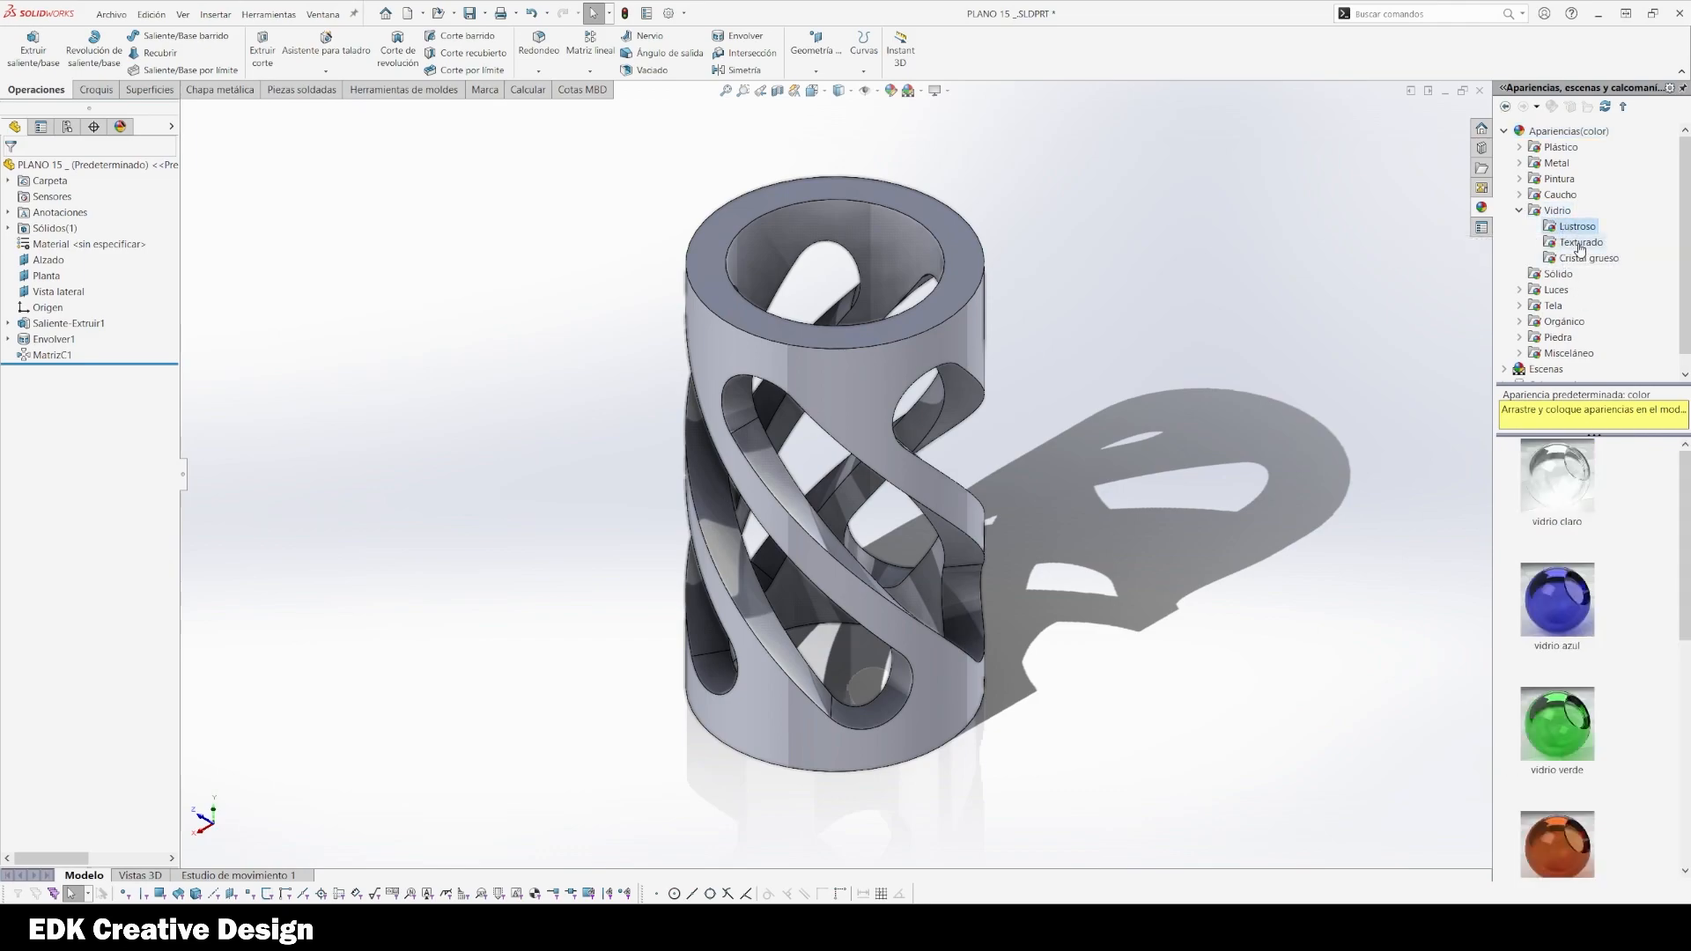
left_click_drag(1561, 837, 987, 349)
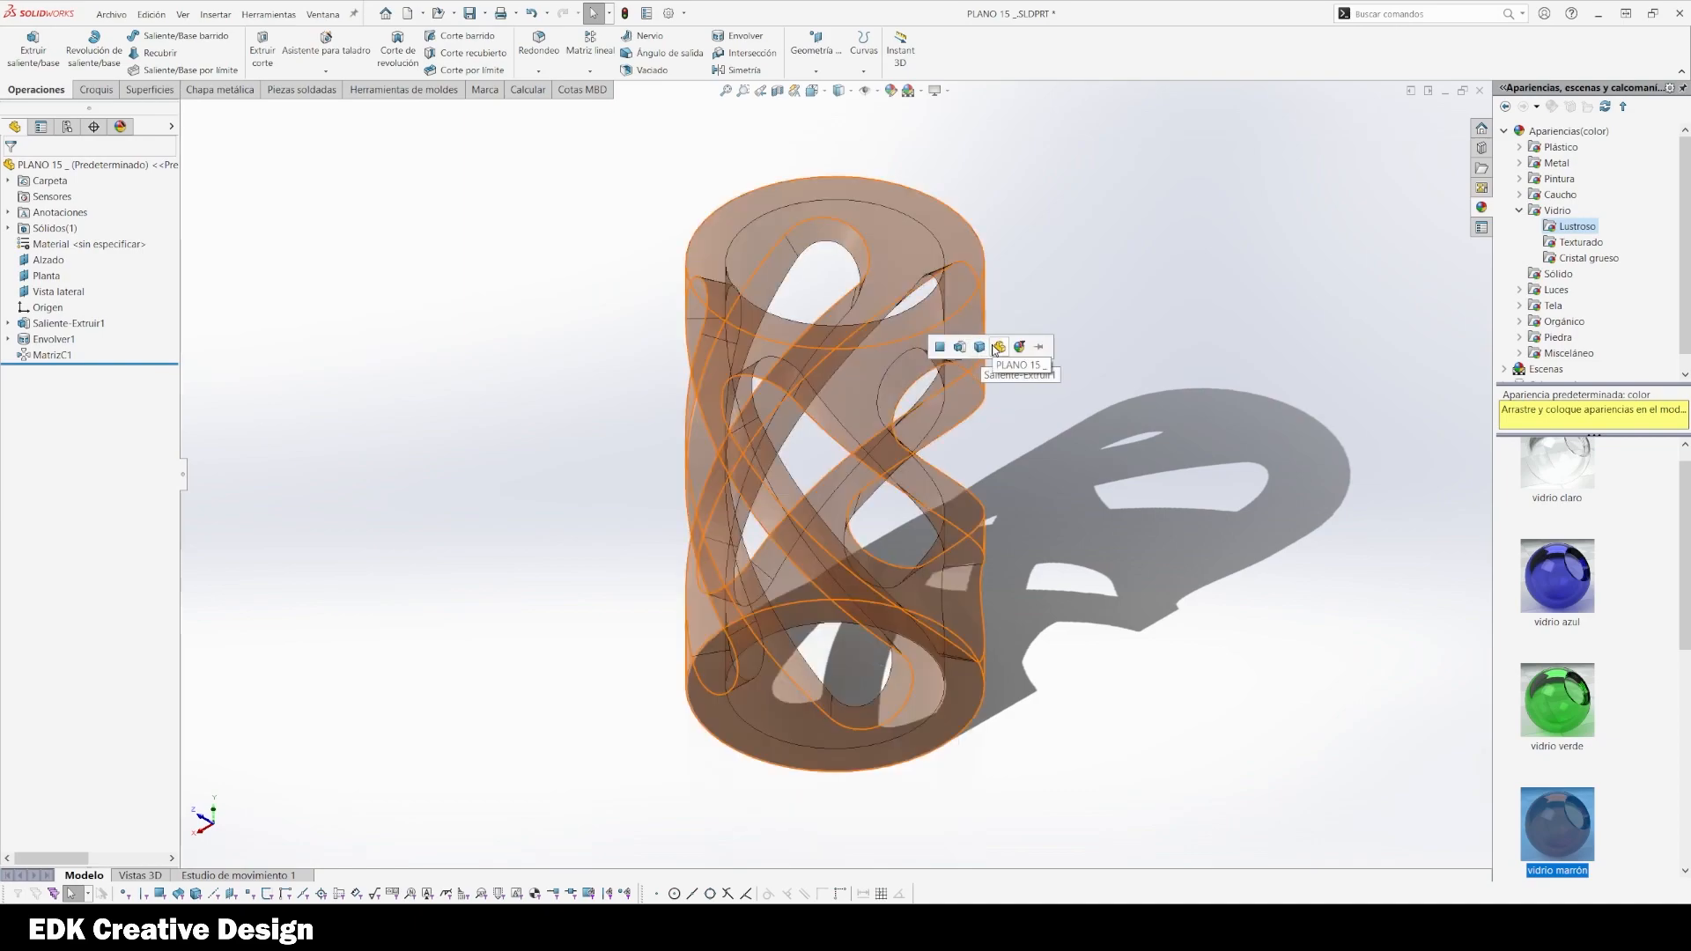
left_click(997, 347)
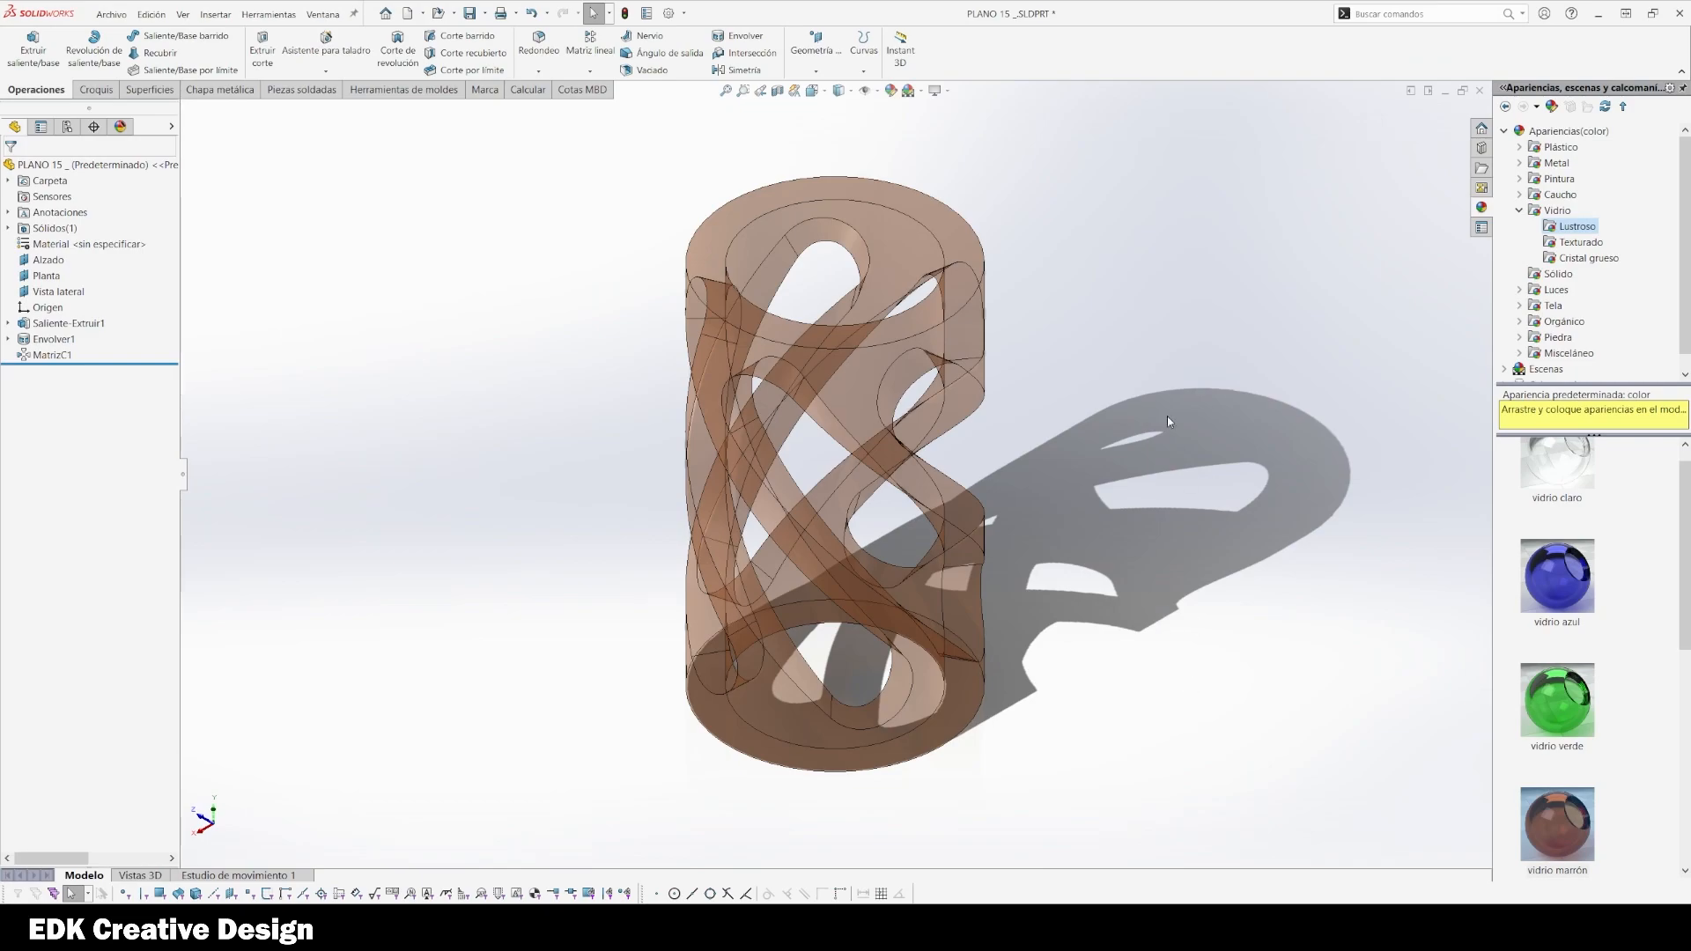
Turn off shadows in shaded mode (Sombras en modo sombreado) for the model display
left_click(937, 92)
left_click(1198, 505)
middle_click_drag(1169, 605, 1083, 622, "ctrl")
left_click(945, 94)
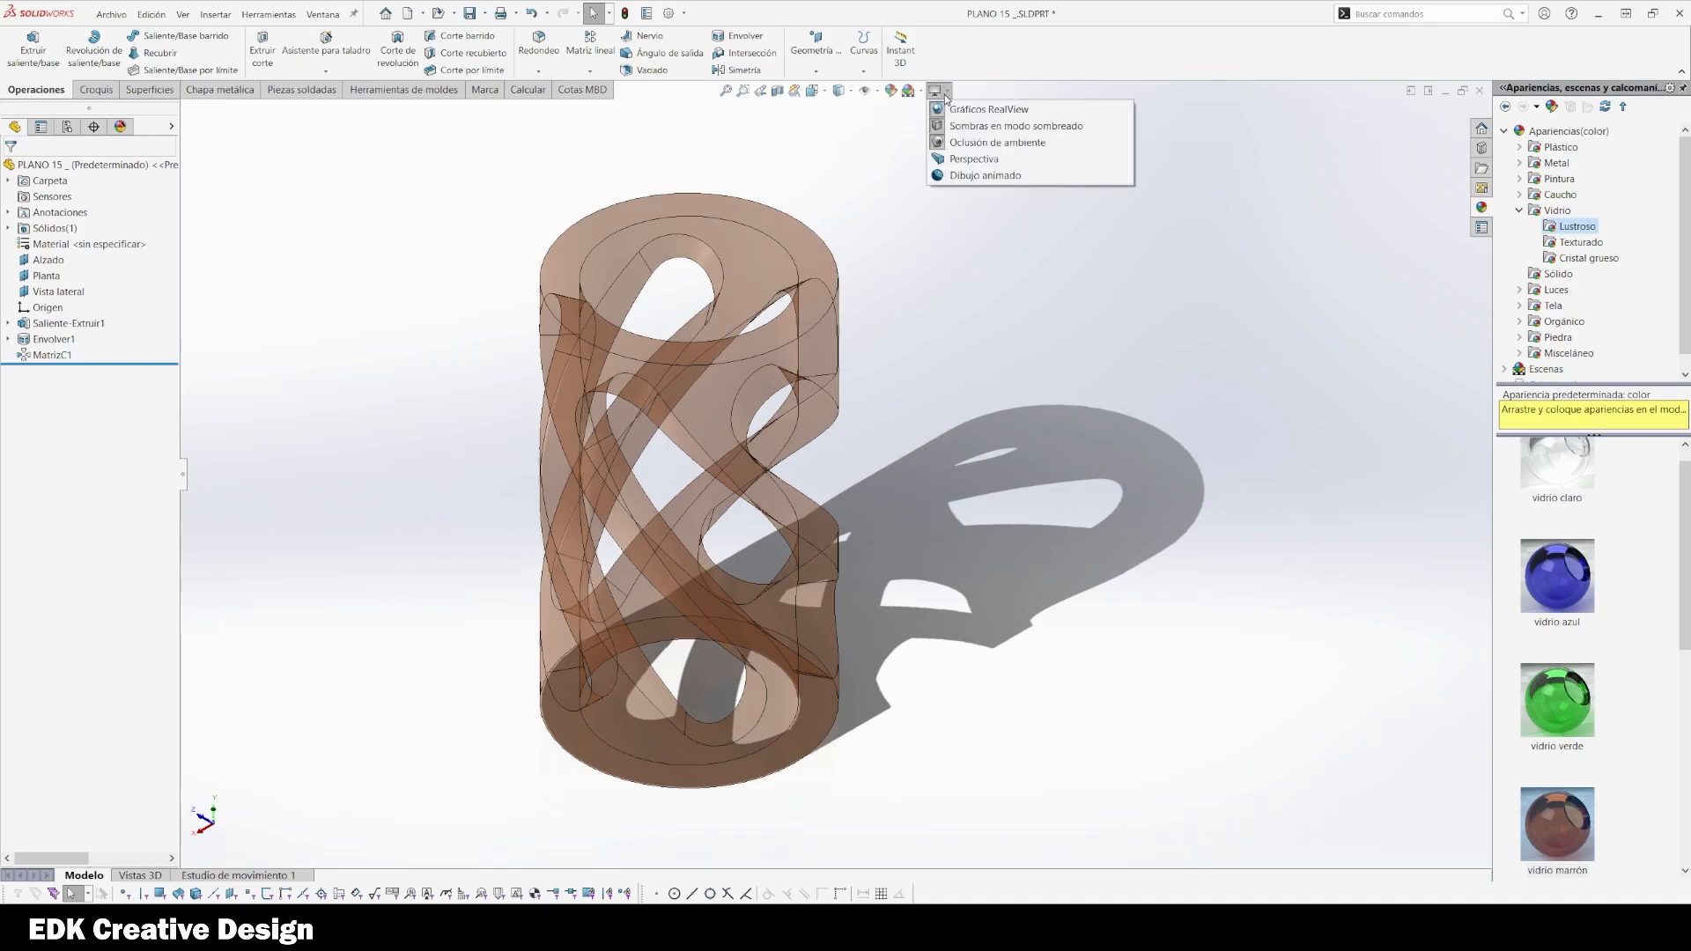
left_click(984, 128)
middle_click_drag(996, 533, 1087, 512)
key("Escape")
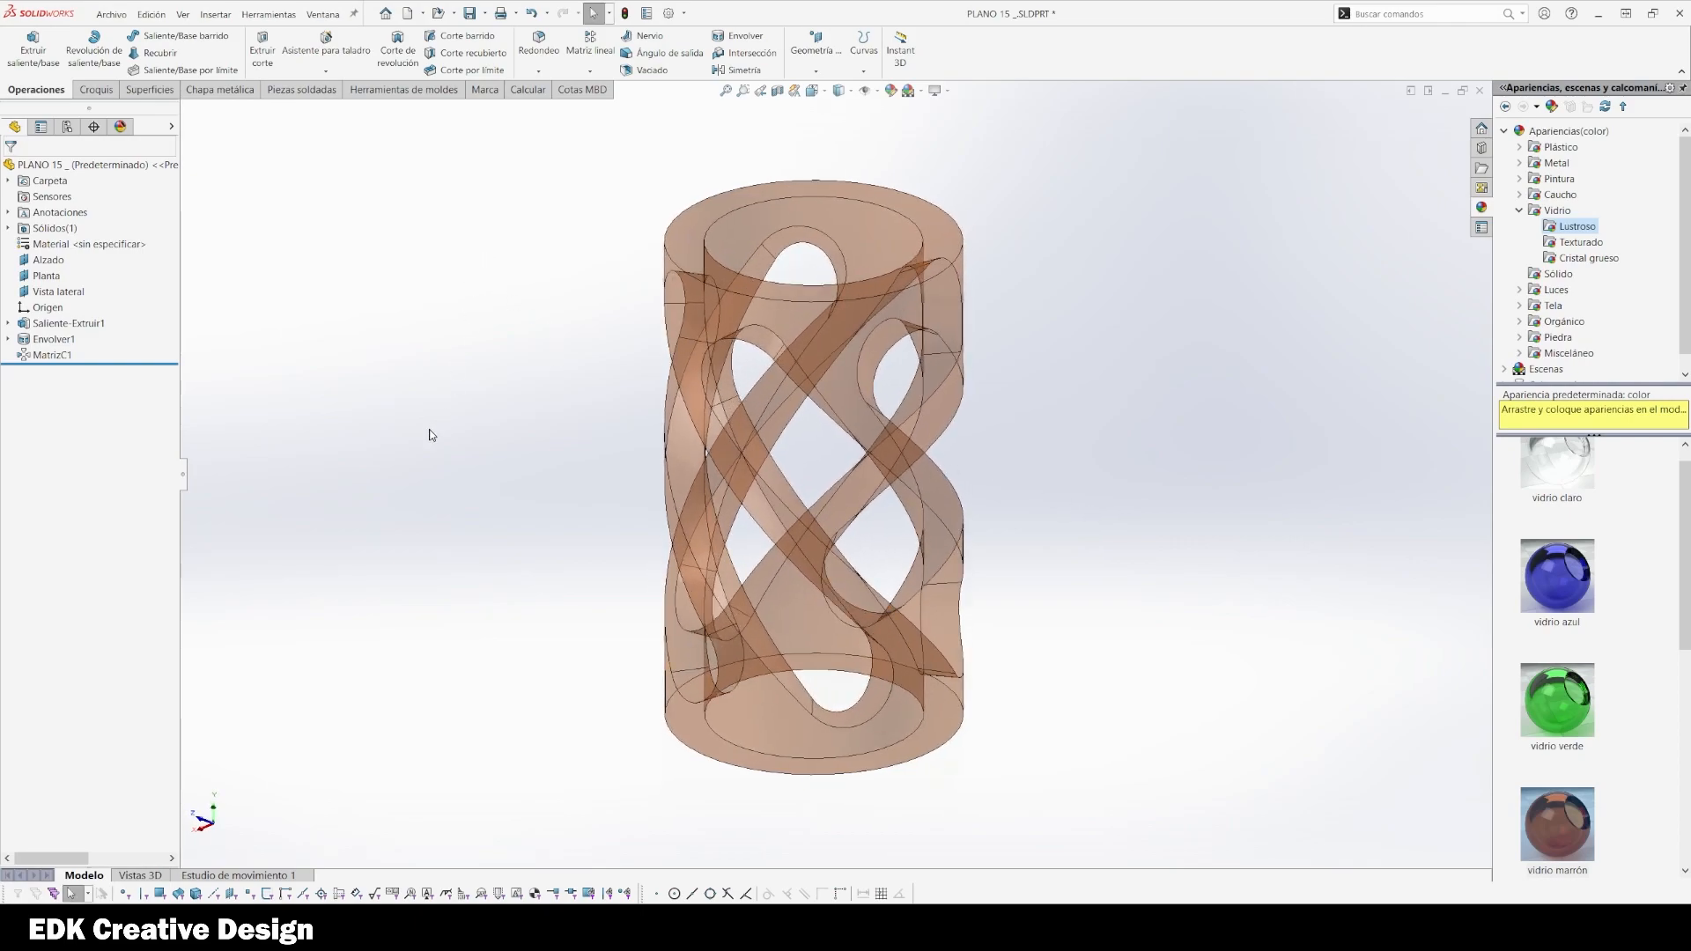
Apply the thick brown glass appearance (Cristal grueso, cristal grueso marrón) to the part
scroll(1554, 665, "down", 5)
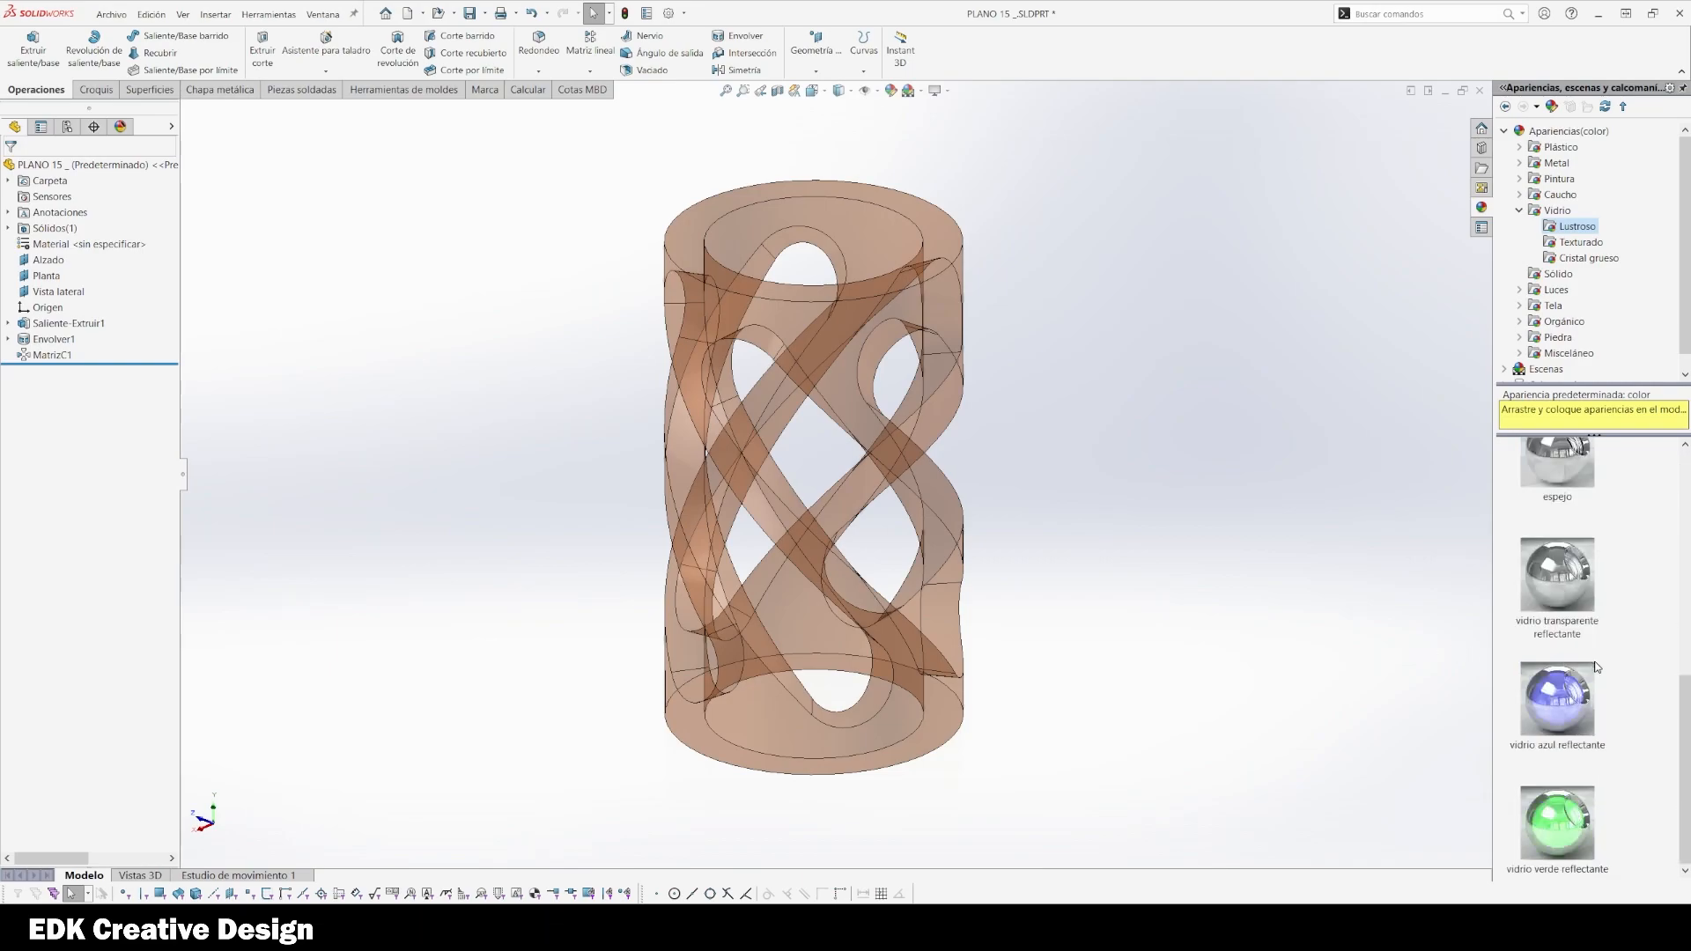
scroll(1596, 666, "up", 5)
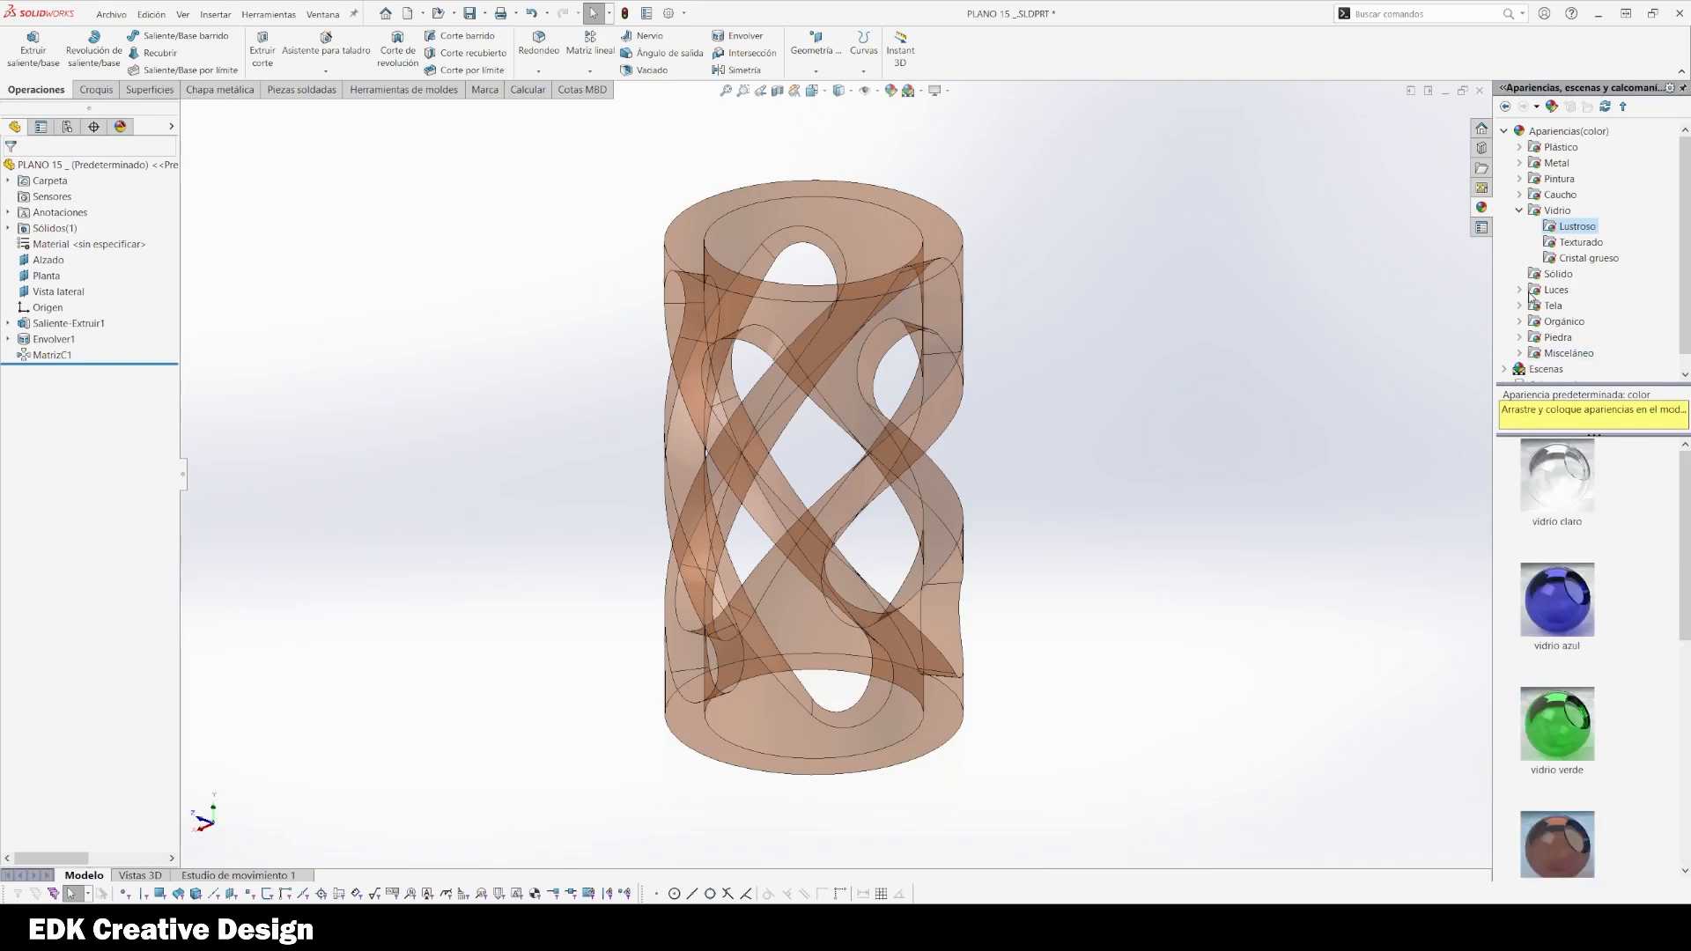
left_click(1583, 244)
left_click(1591, 259)
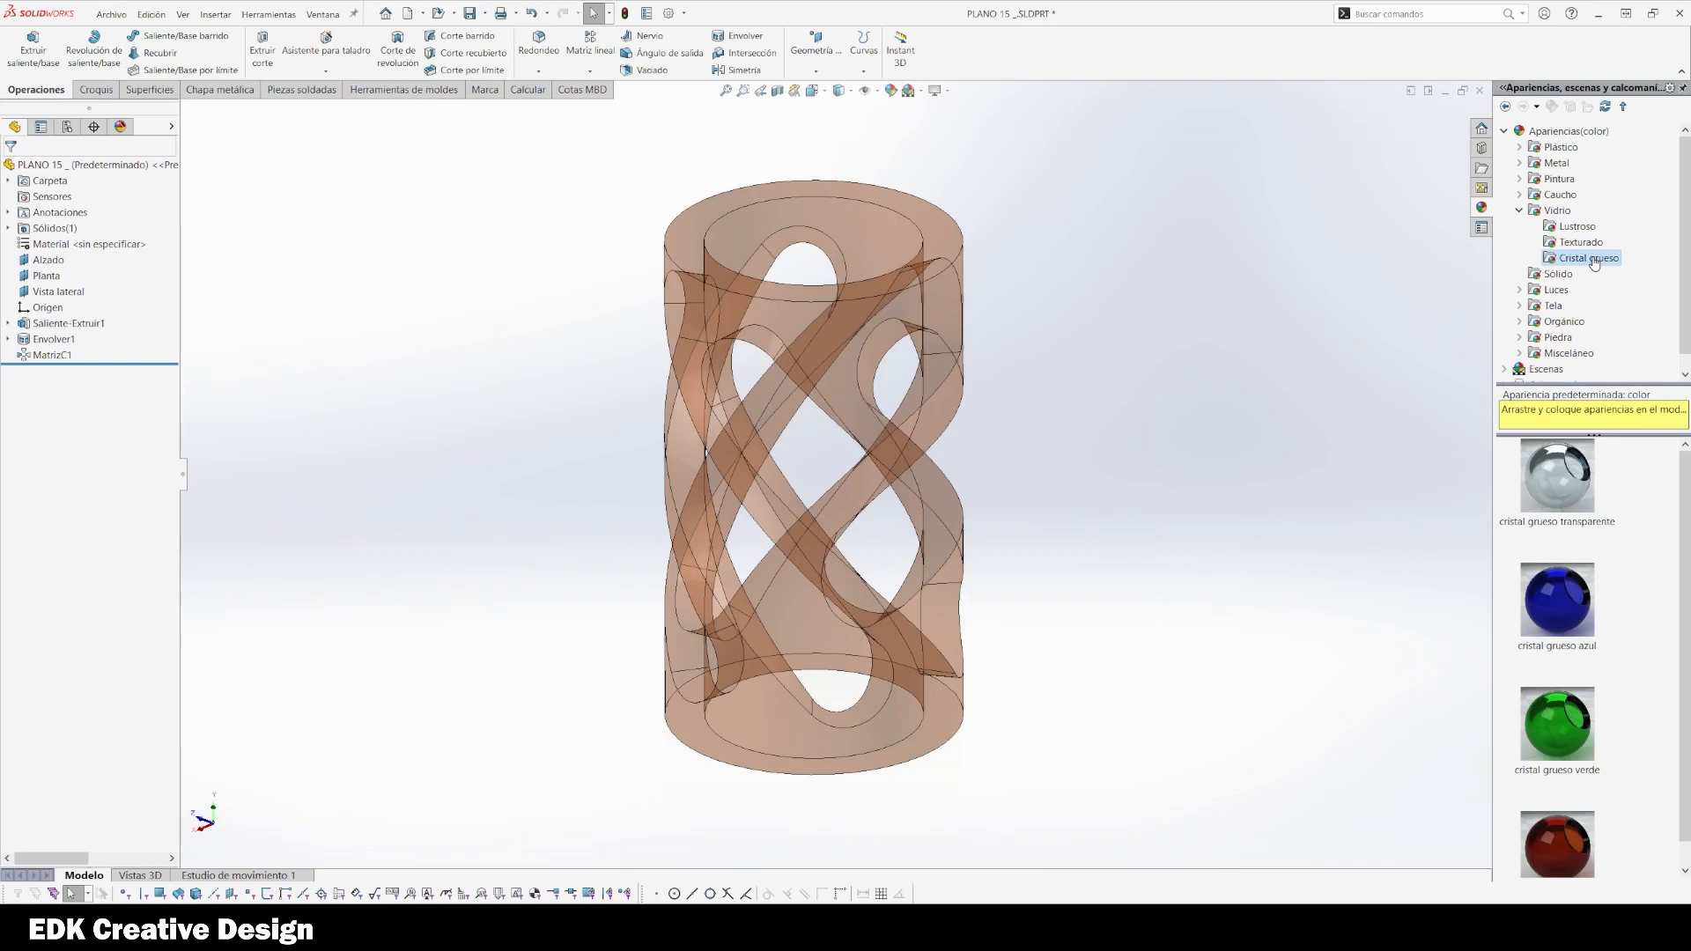
left_click_drag(1558, 836, 959, 701)
left_click(959, 702)
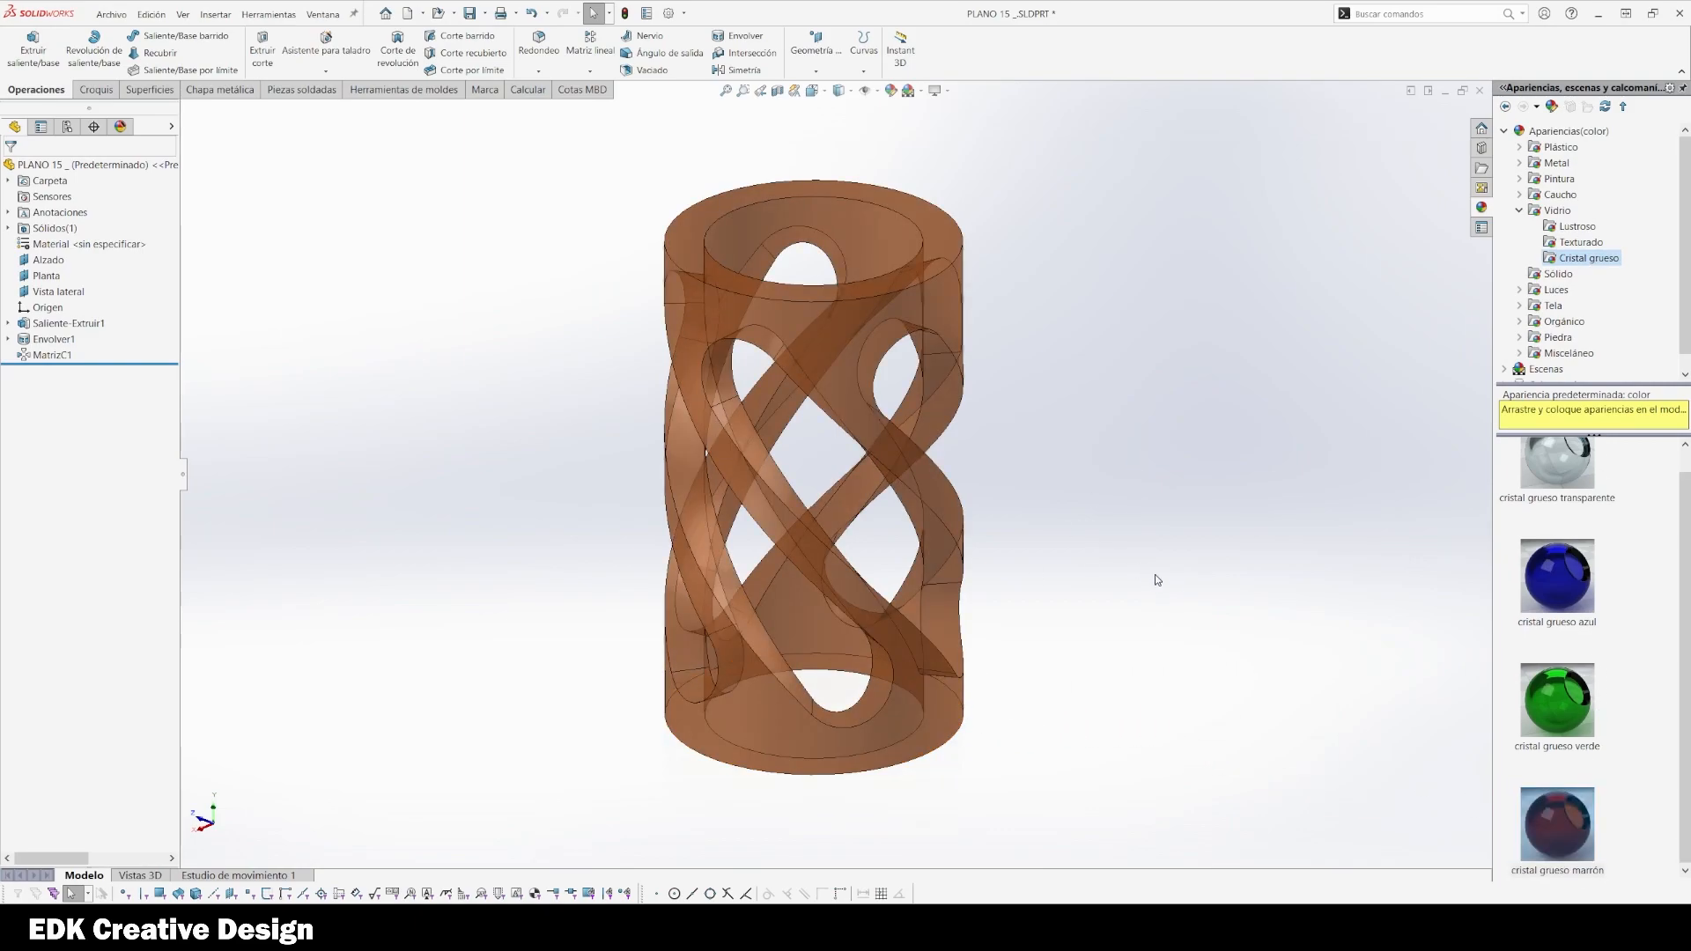
middle_click_drag(981, 732, 1340, 714)
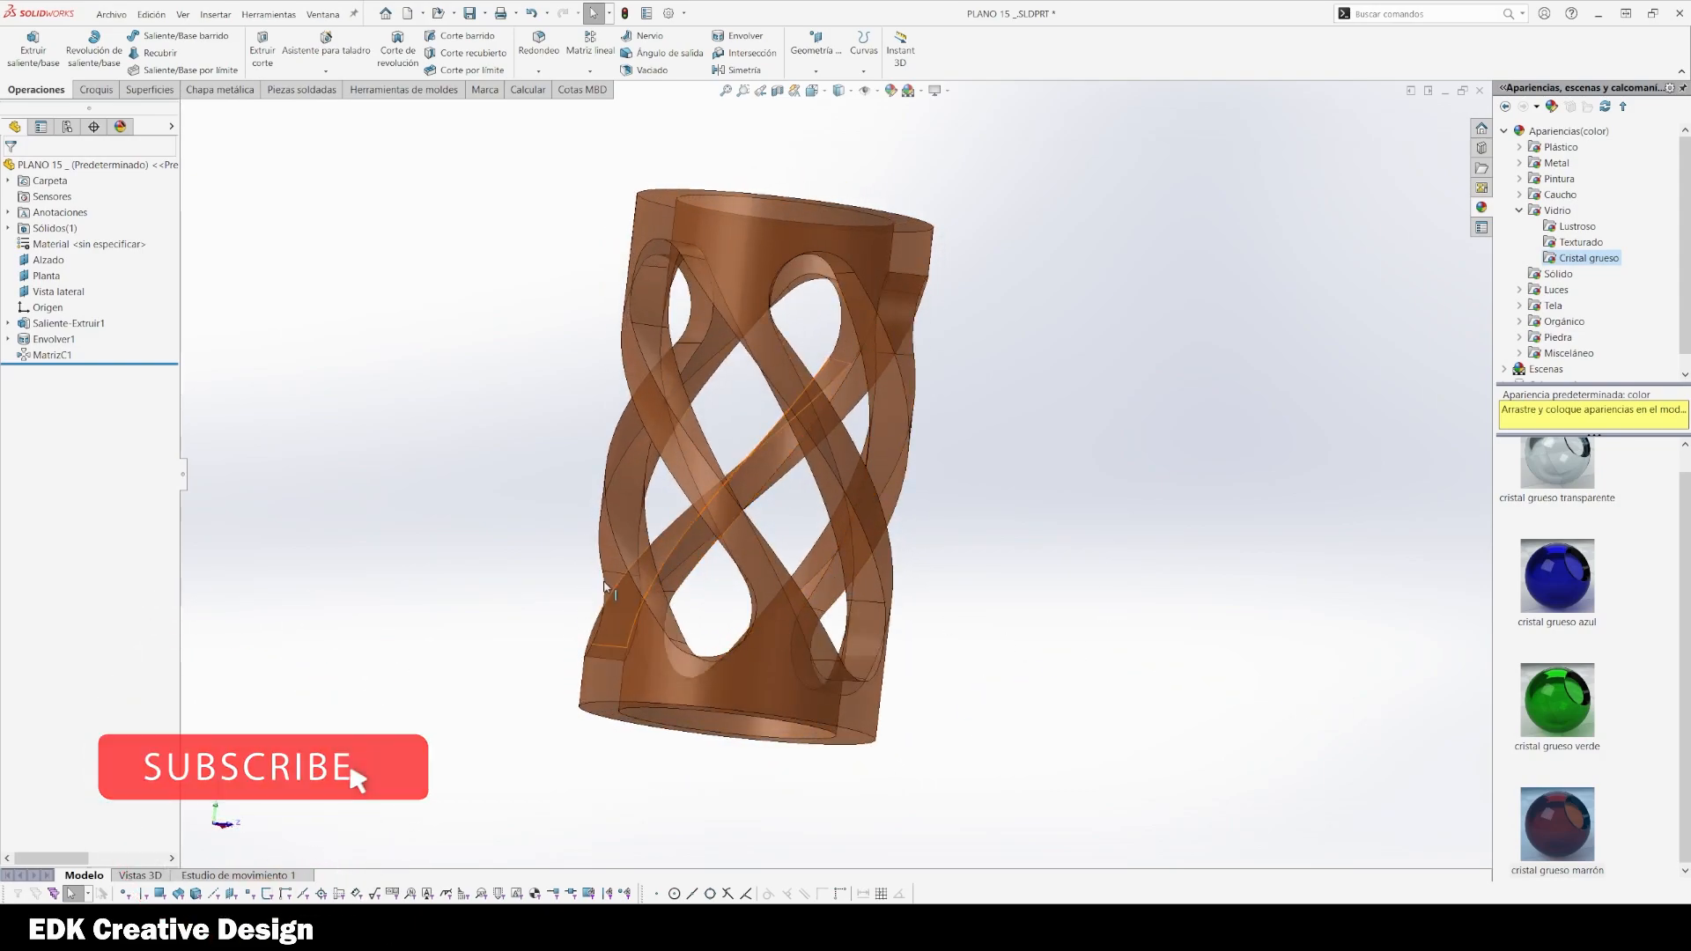
scroll(489, 581, "down", 3)
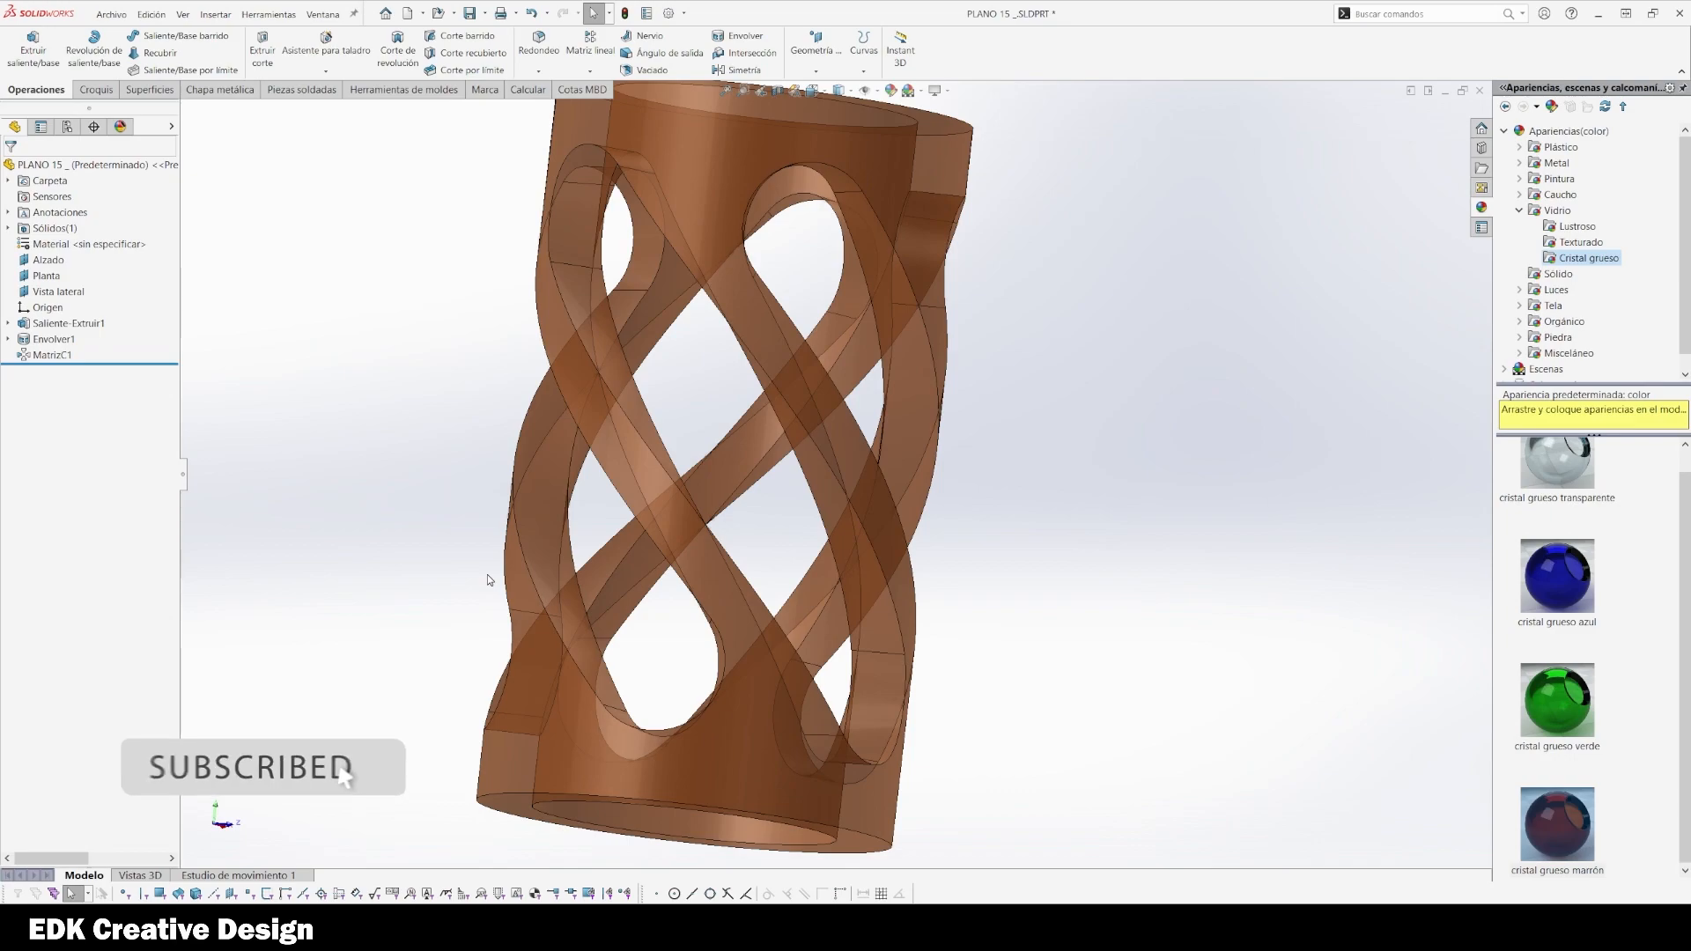
scroll(482, 579, "up", 2)
middle_click_drag(477, 580, 378, 702)
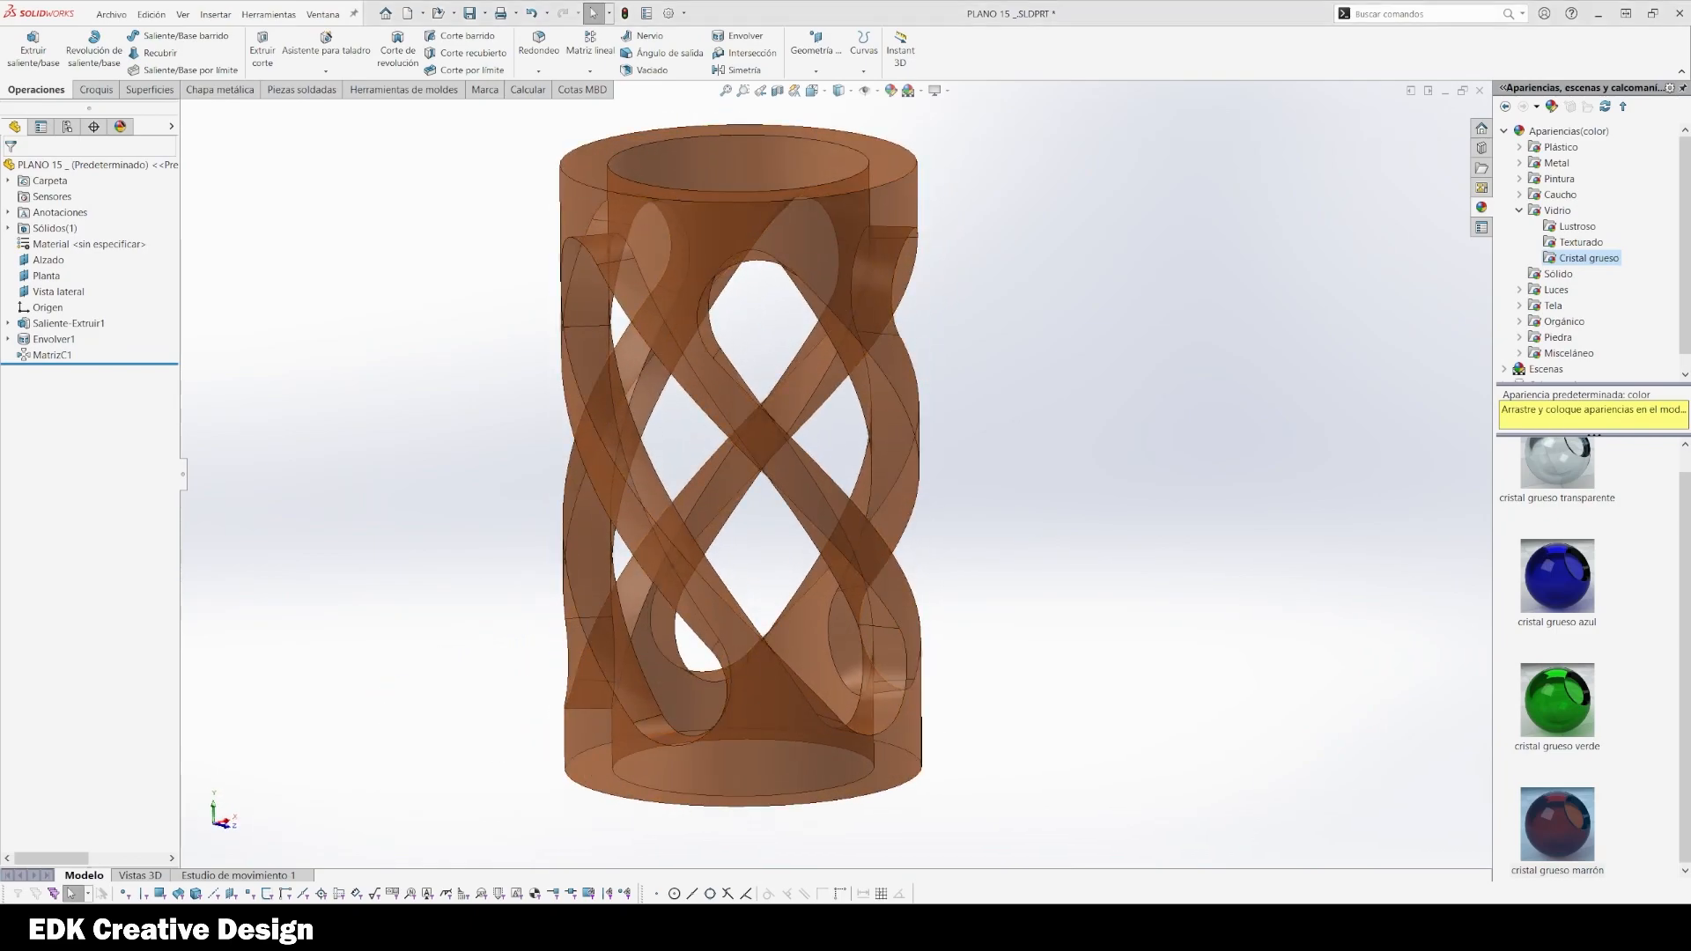